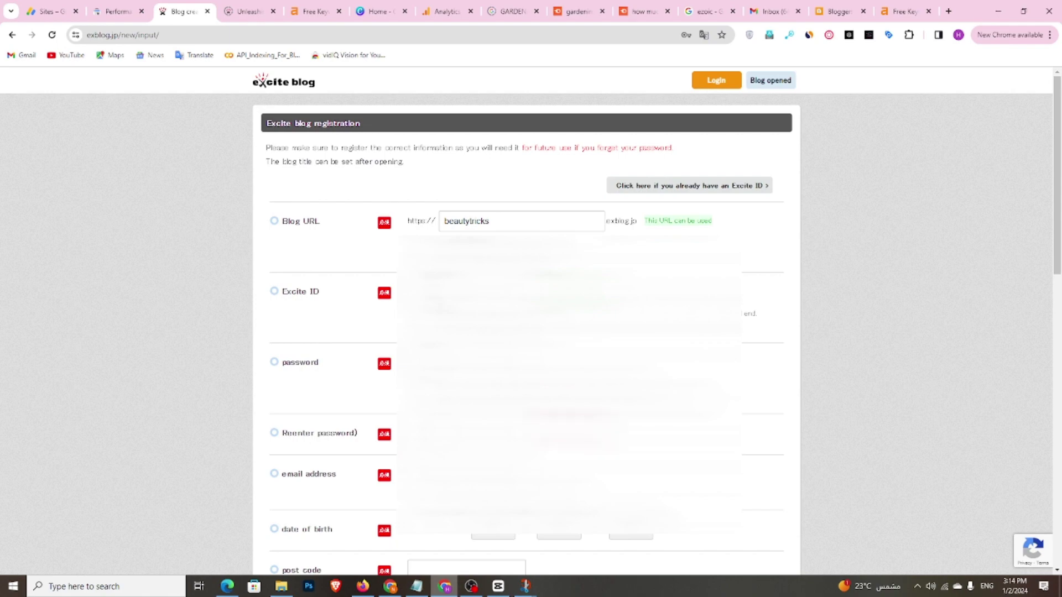
Select the year, month and day of the date of birth and enter the post code in the blog registration form
{"action": "scroll", "coordinate": [531, 321], "scroll_direction": "down", "scroll_amount": 2}
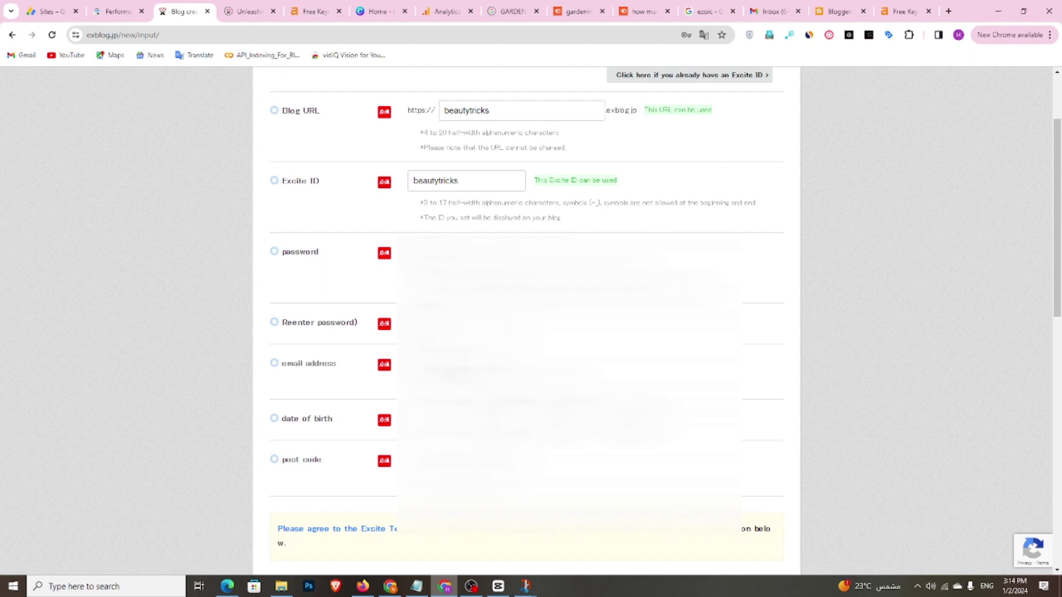
{"action": "left_click", "coordinate": [493, 420]}
{"action": "scroll", "coordinate": [493, 332], "scroll_direction": "down", "scroll_amount": 7}
{"action": "scroll", "coordinate": [494, 331], "scroll_direction": "up", "scroll_amount": 8}
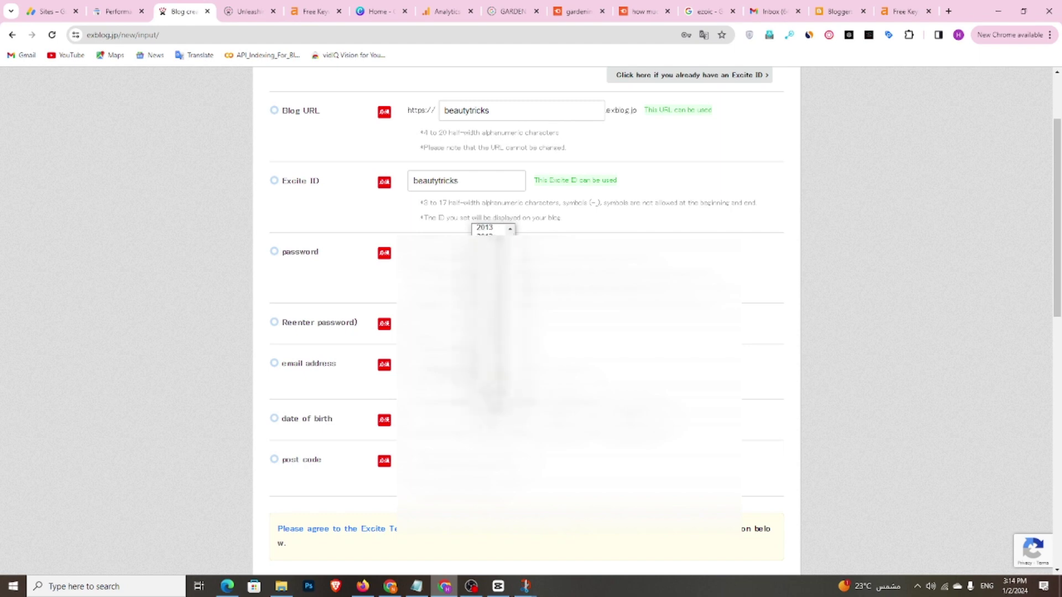
{"action": "left_click", "coordinate": [493, 299]}
{"action": "left_click", "coordinate": [558, 419]}
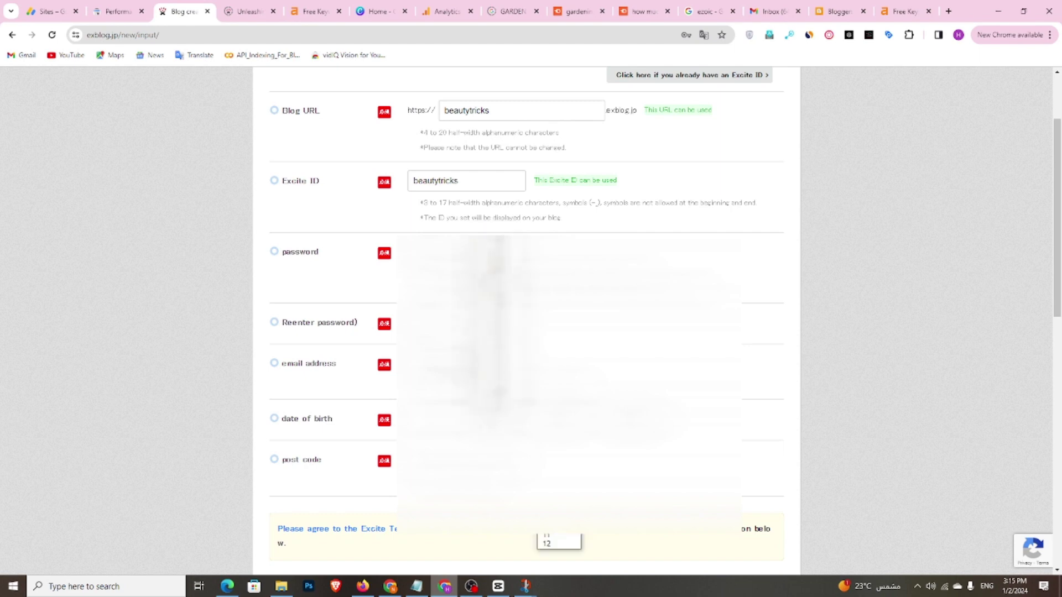
{"action": "left_click", "coordinate": [559, 544]}
{"action": "left_click", "coordinate": [636, 419]}
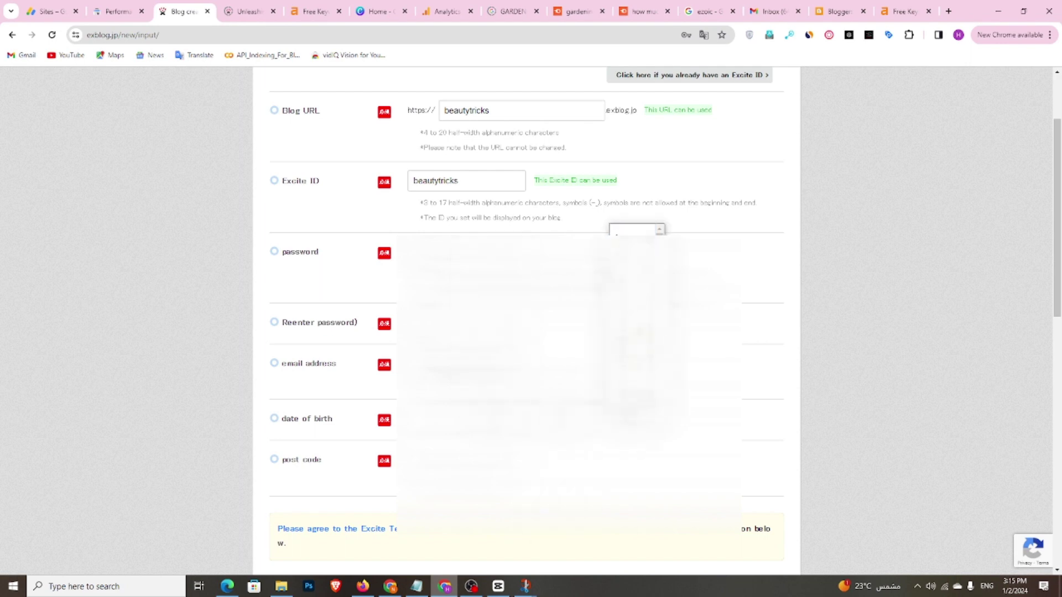
{"action": "left_click", "coordinate": [634, 321]}
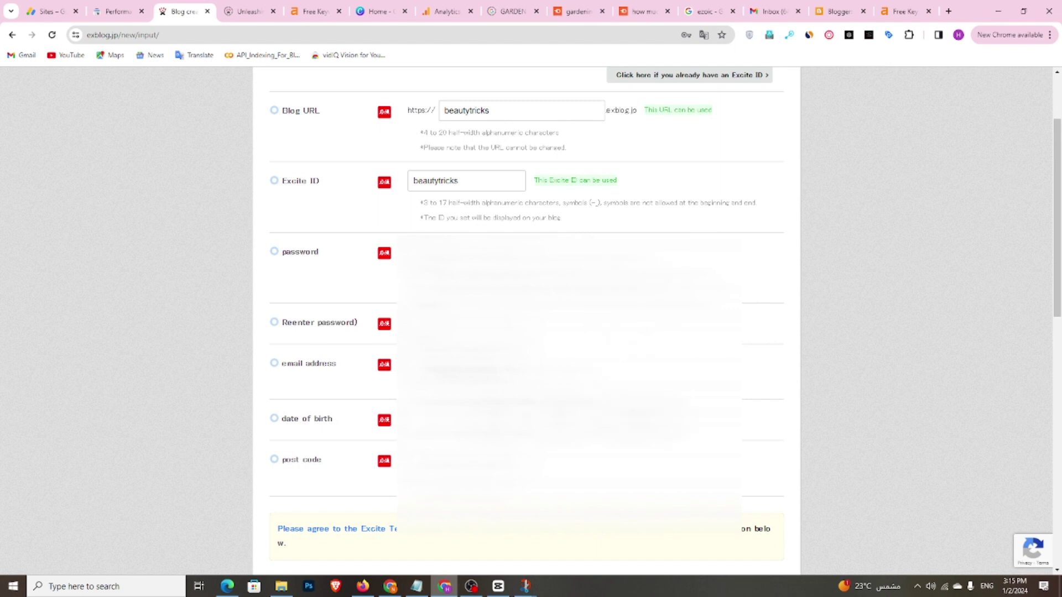
{"action": "type", "text": "753400"}
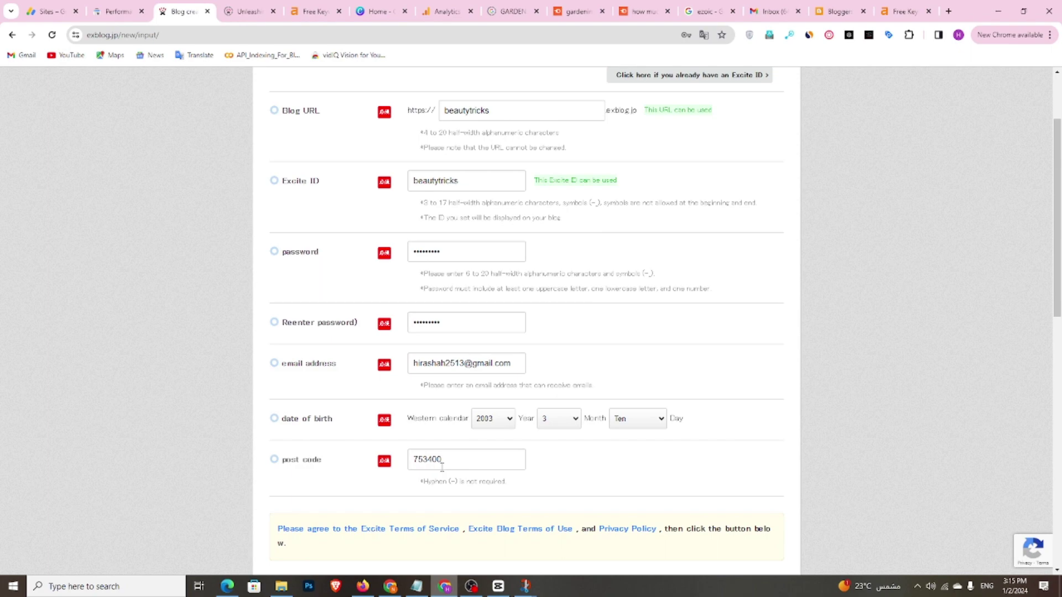
Check the completed registration entries and try to submit the form
{"action": "scroll", "coordinate": [442, 468], "scroll_direction": "up", "scroll_amount": 2}
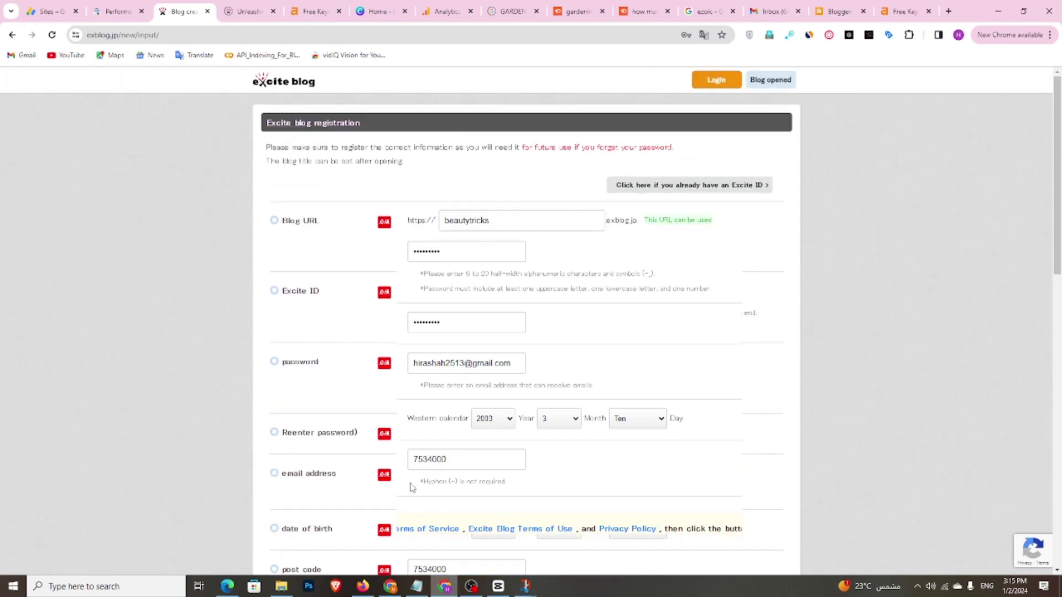
{"action": "scroll", "coordinate": [424, 303], "scroll_direction": "down", "scroll_amount": 5}
{"action": "scroll", "coordinate": [435, 327], "scroll_direction": "up", "scroll_amount": 2}
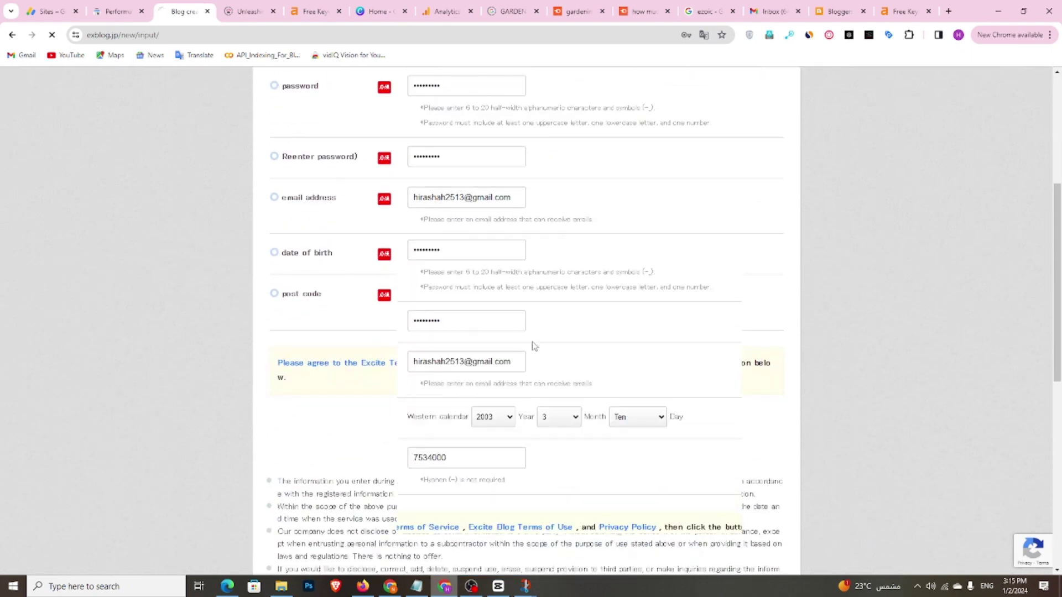
{"action": "left_click", "coordinate": [534, 427]}
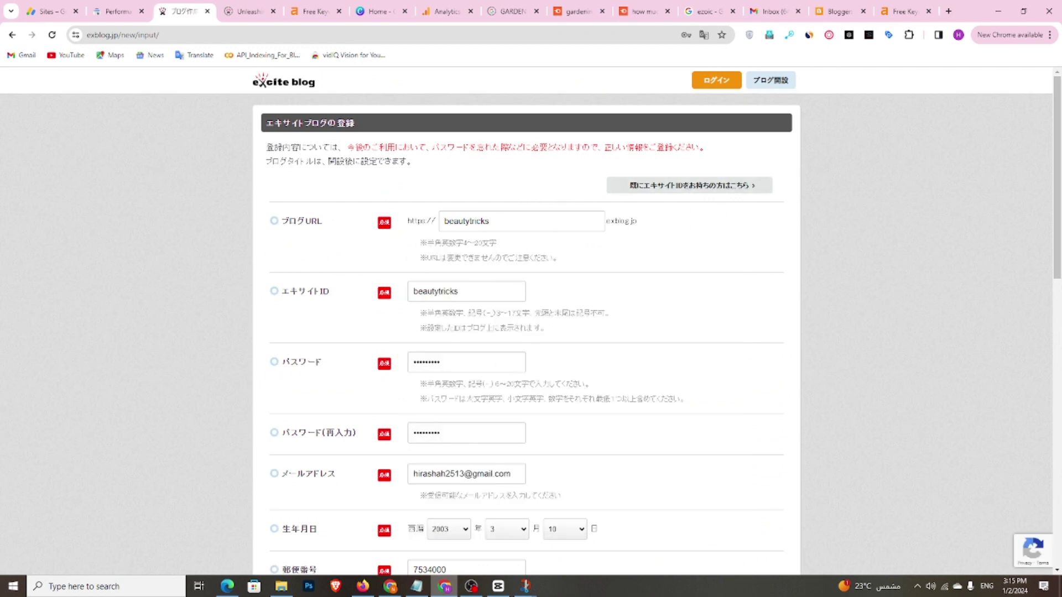
Translate the registration page into English and submit the completed form again
{"action": "right_click", "coordinate": [639, 276]}
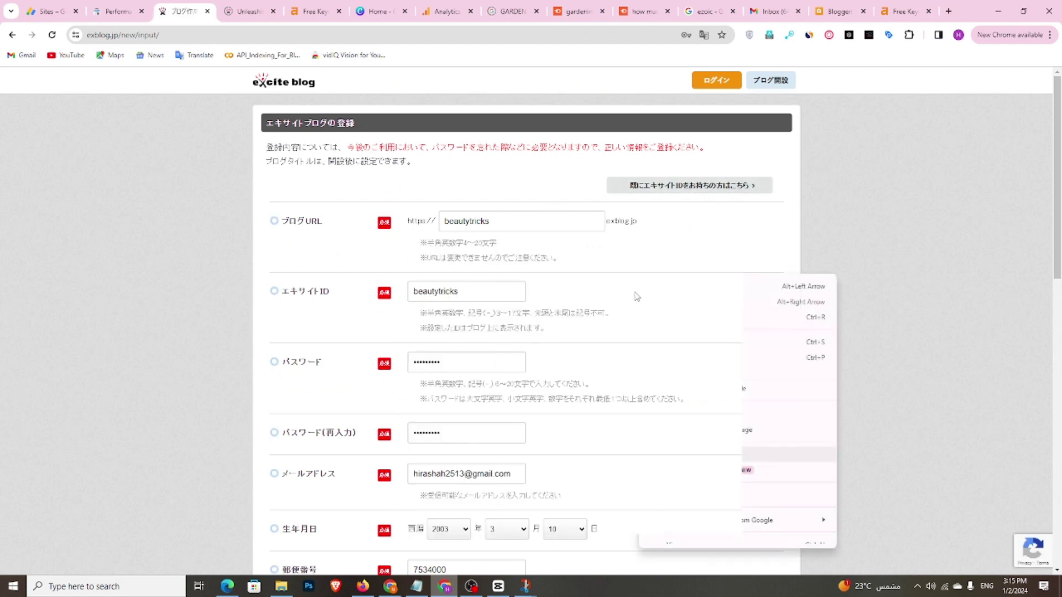
{"action": "scroll", "coordinate": [451, 285], "scroll_direction": "down", "scroll_amount": 6}
{"action": "left_click", "coordinate": [689, 454]}
{"action": "scroll", "coordinate": [675, 294], "scroll_direction": "up", "scroll_amount": 6}
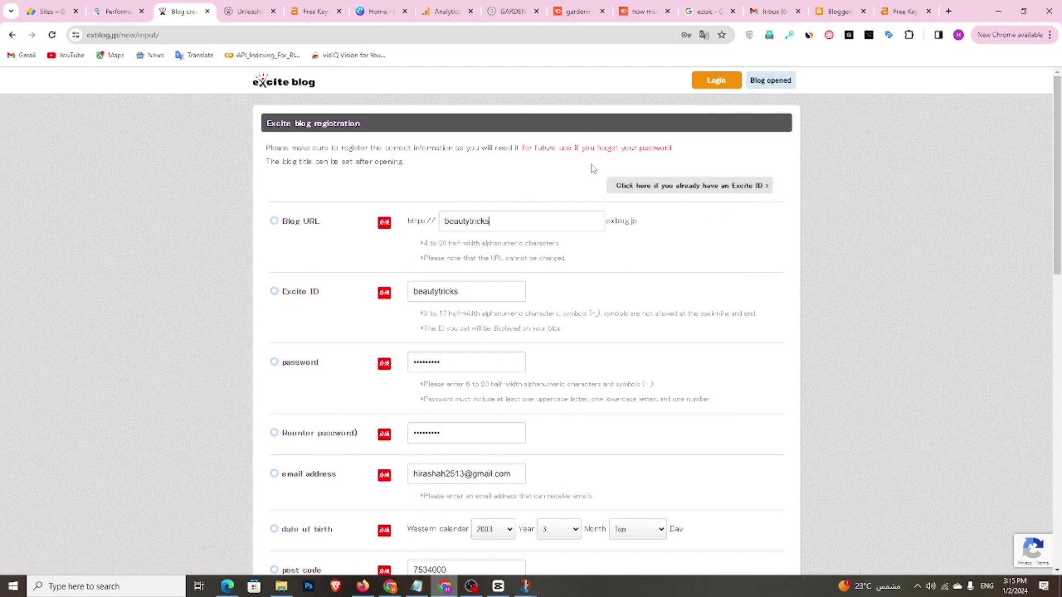
{"action": "scroll", "coordinate": [612, 273], "scroll_direction": "down", "scroll_amount": 1}
{"action": "scroll", "coordinate": [572, 311], "scroll_direction": "down", "scroll_amount": 3}
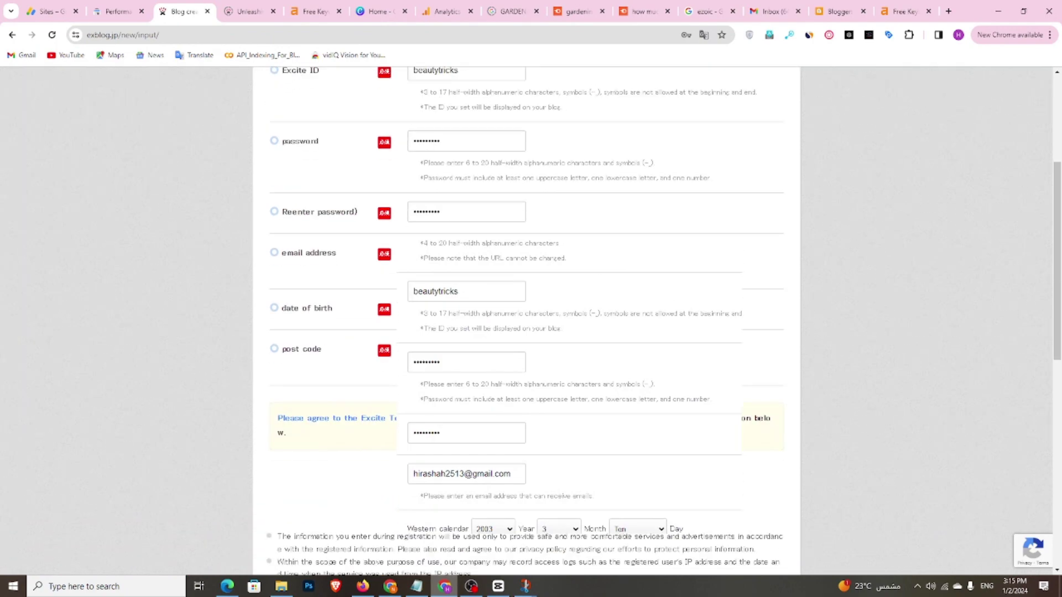
{"action": "left_click", "coordinate": [527, 470]}
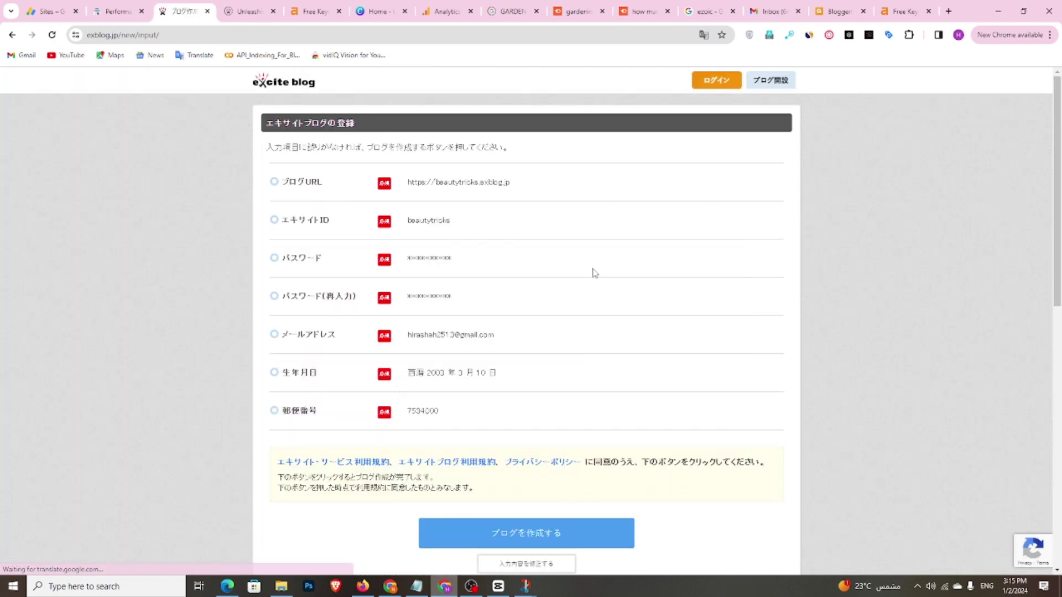
Translate the registration confirmation page into English and create the blog
{"action": "right_click", "coordinate": [575, 242]}
{"action": "left_click", "coordinate": [722, 206]}
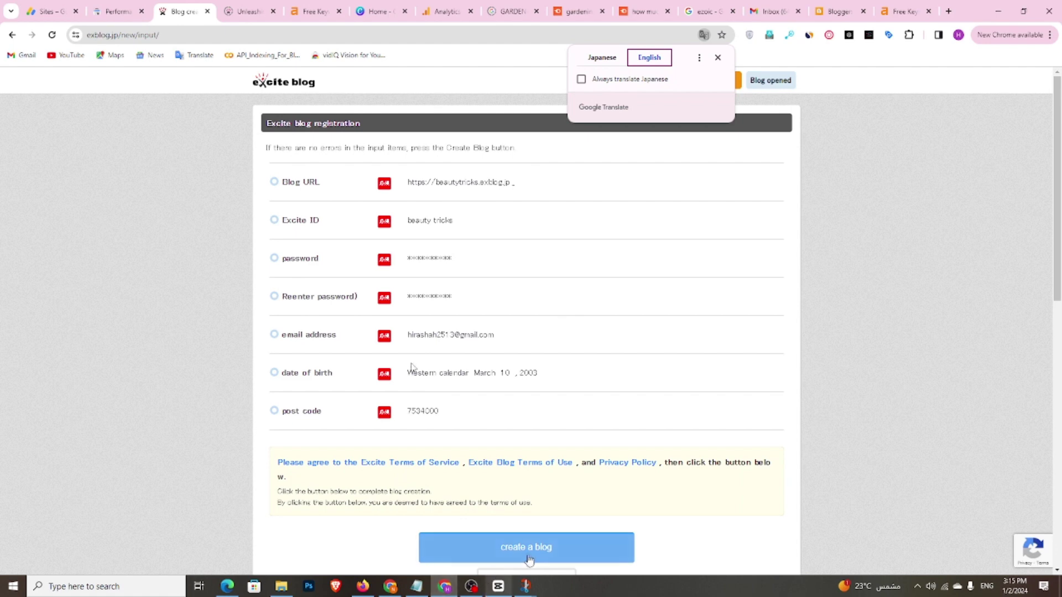
{"action": "left_click", "coordinate": [476, 548]}
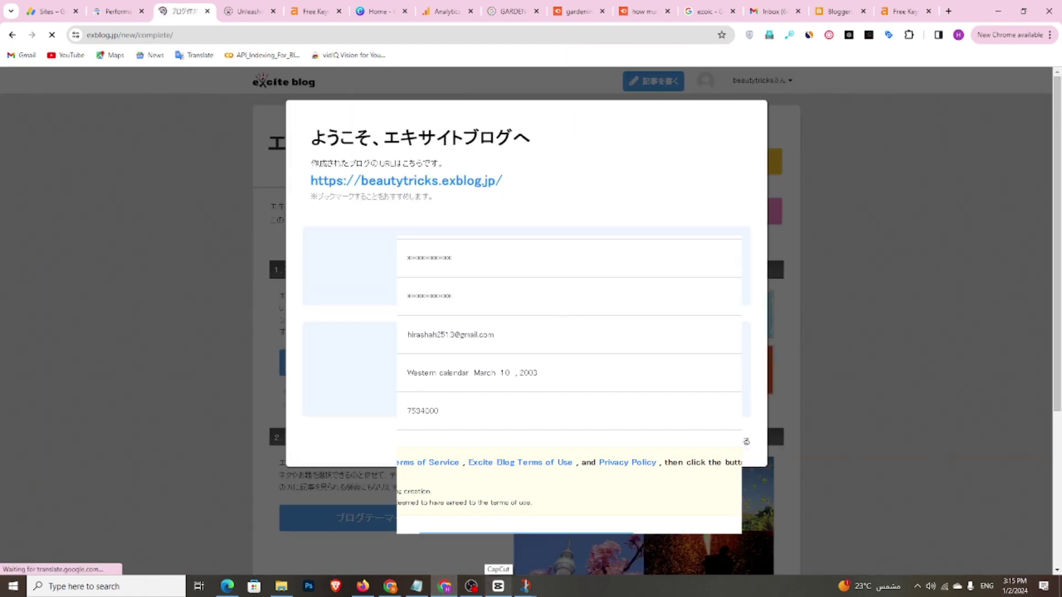
Translate the welcome message into English and go to the new blog's basic settings
{"action": "right_click", "coordinate": [638, 240]}
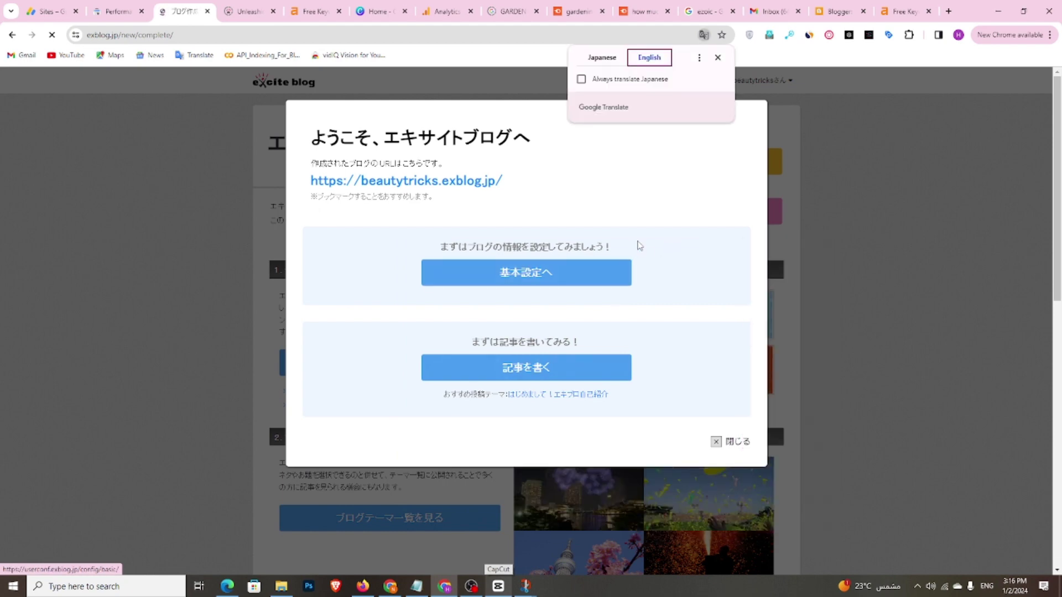
{"action": "left_click", "coordinate": [695, 421]}
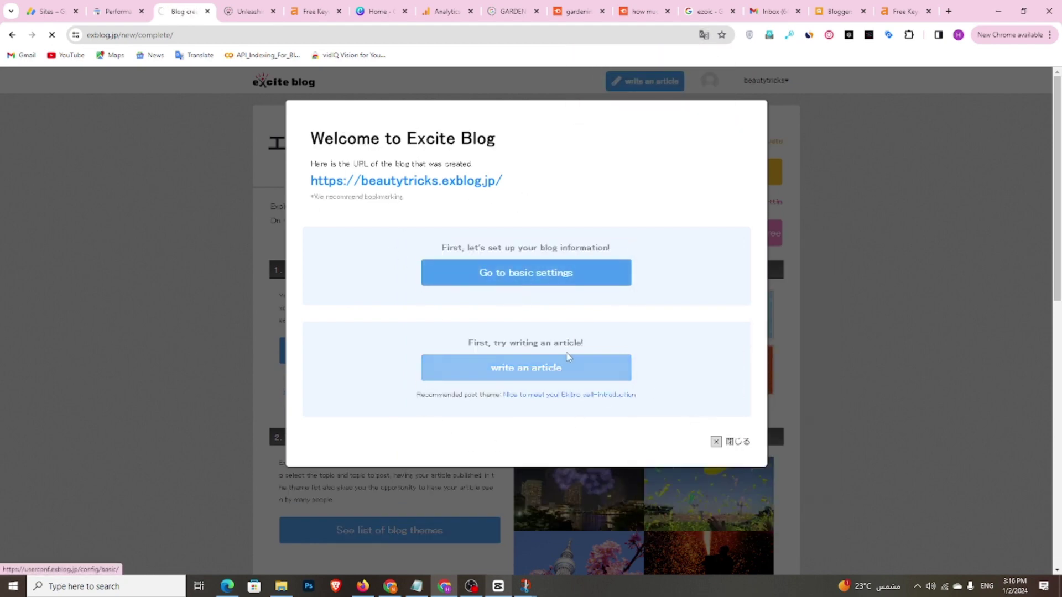
{"action": "left_click", "coordinate": [527, 278]}
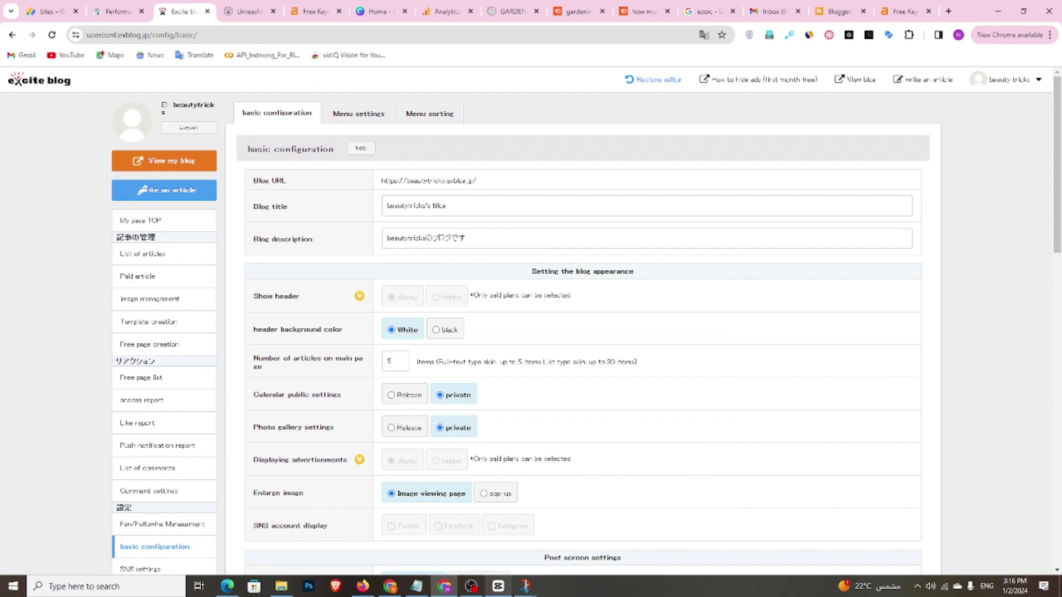
Review the basic configuration, including the appearance, post screen, publishing, PING destination, Google AdSense and Google Analytics settings
{"action": "scroll", "coordinate": [299, 270], "scroll_direction": "down", "scroll_amount": 1}
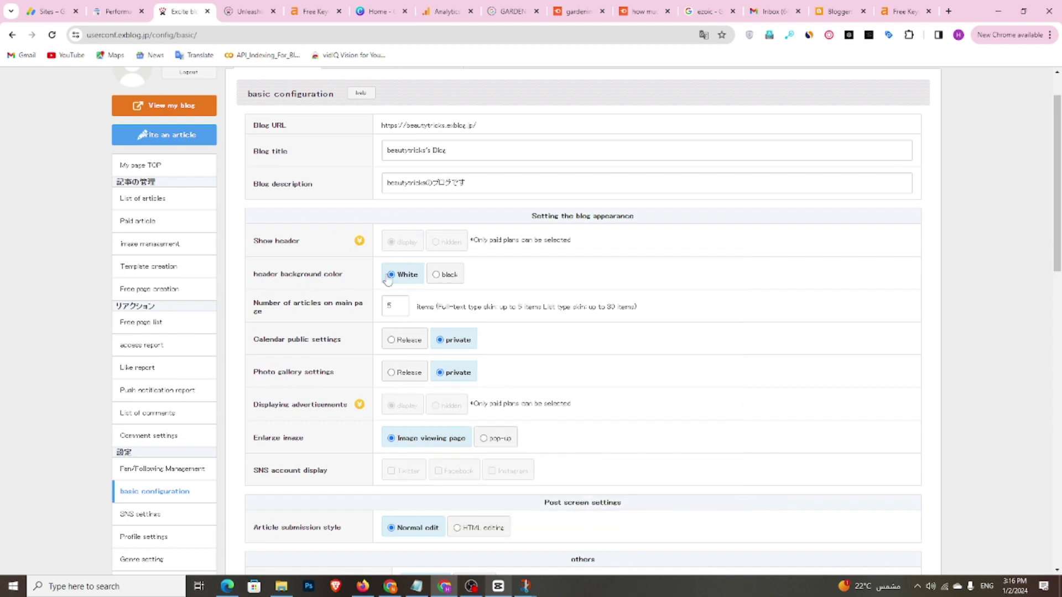
{"action": "scroll", "coordinate": [379, 276], "scroll_direction": "down", "scroll_amount": 2}
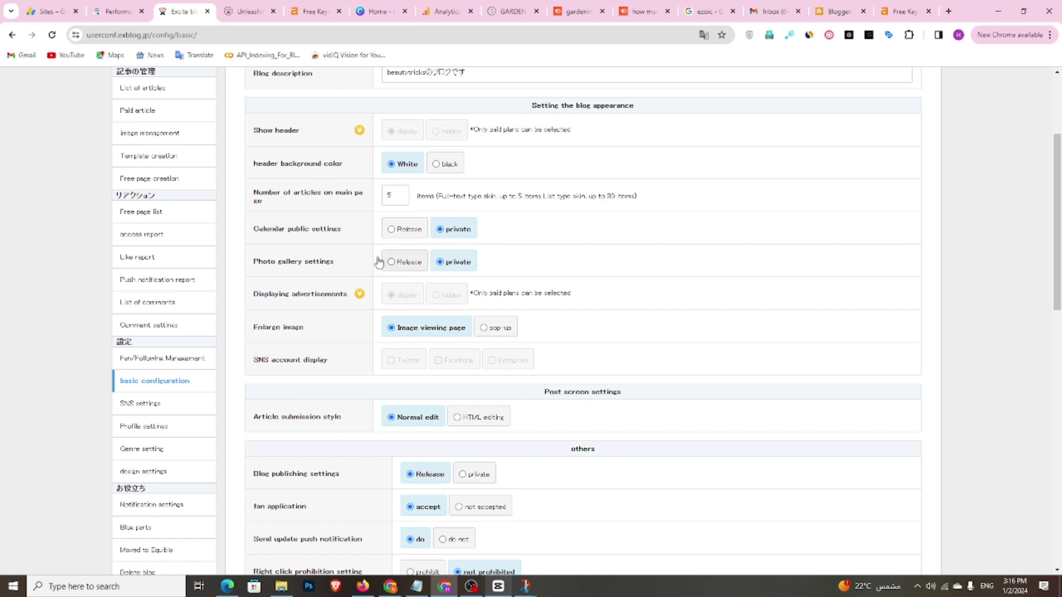
{"action": "scroll", "coordinate": [368, 268], "scroll_direction": "down", "scroll_amount": 1}
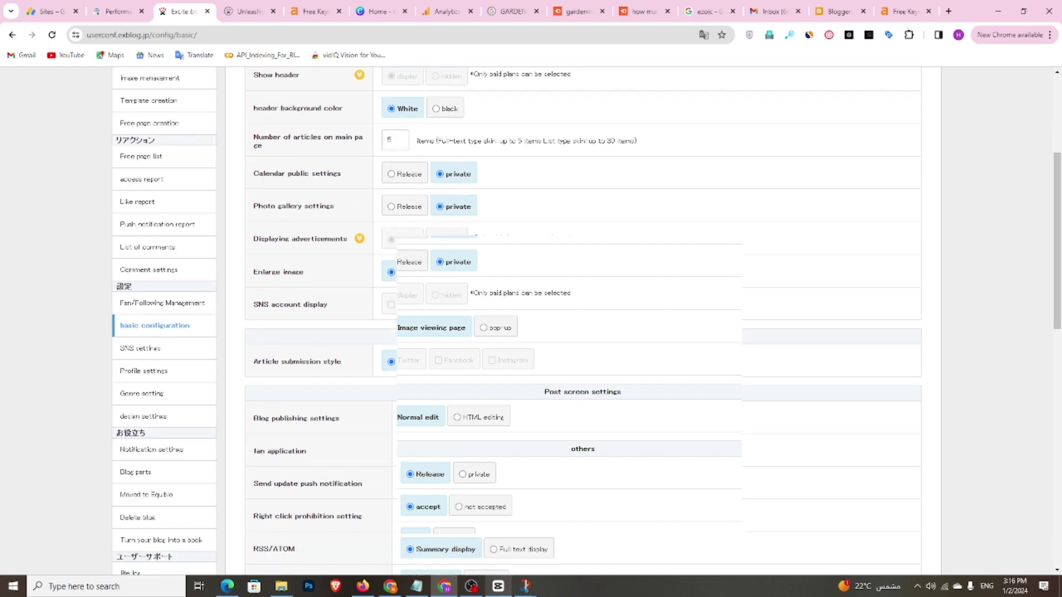
{"action": "scroll", "coordinate": [370, 256], "scroll_direction": "down", "scroll_amount": 2}
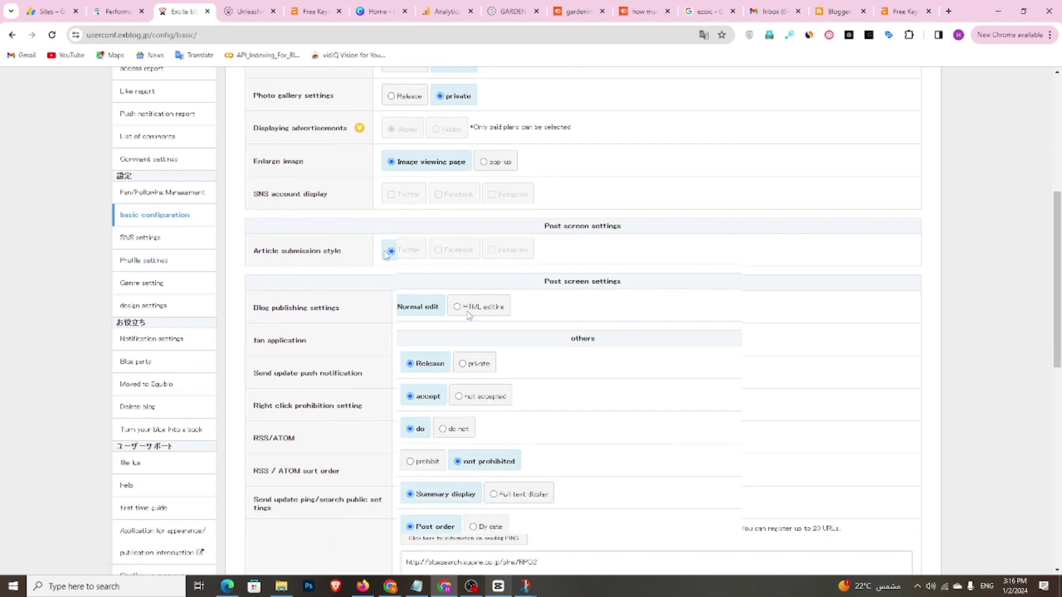
{"action": "scroll", "coordinate": [393, 254], "scroll_direction": "down", "scroll_amount": 4}
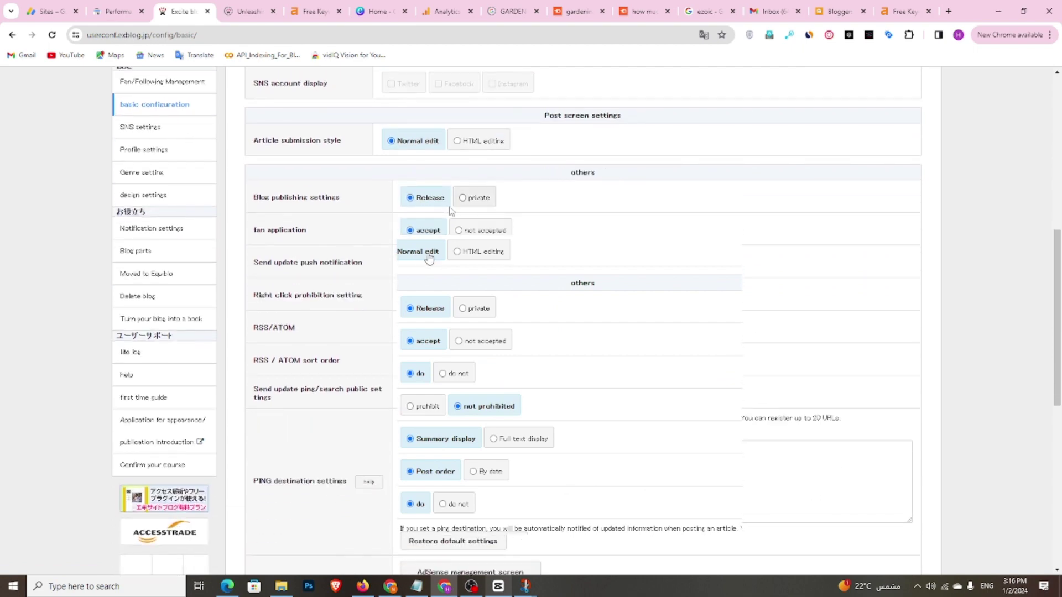
{"action": "scroll", "coordinate": [422, 264], "scroll_direction": "down", "scroll_amount": 4}
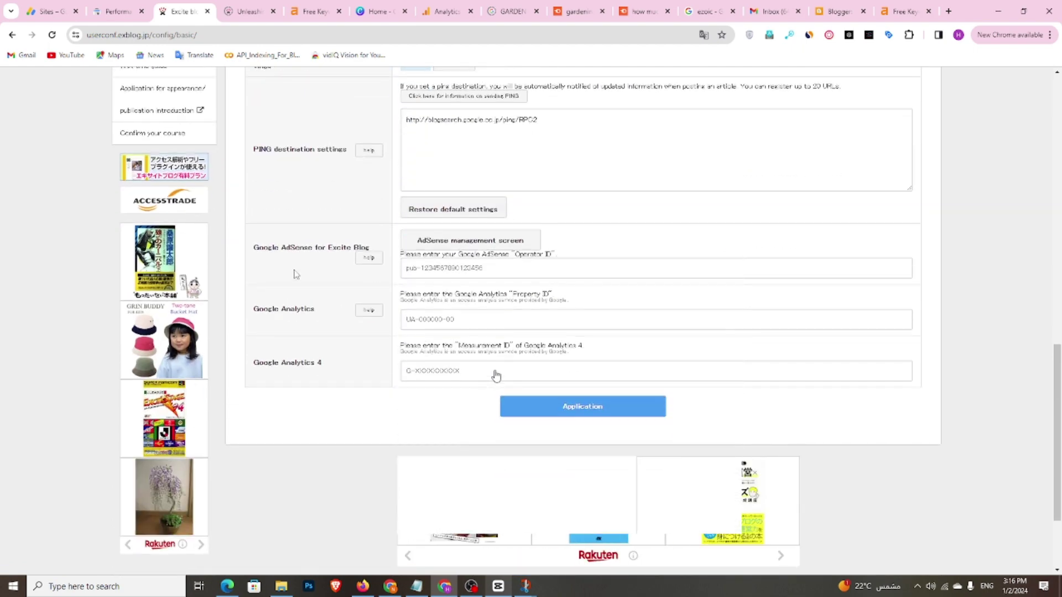
{"action": "left_click", "coordinate": [472, 270]}
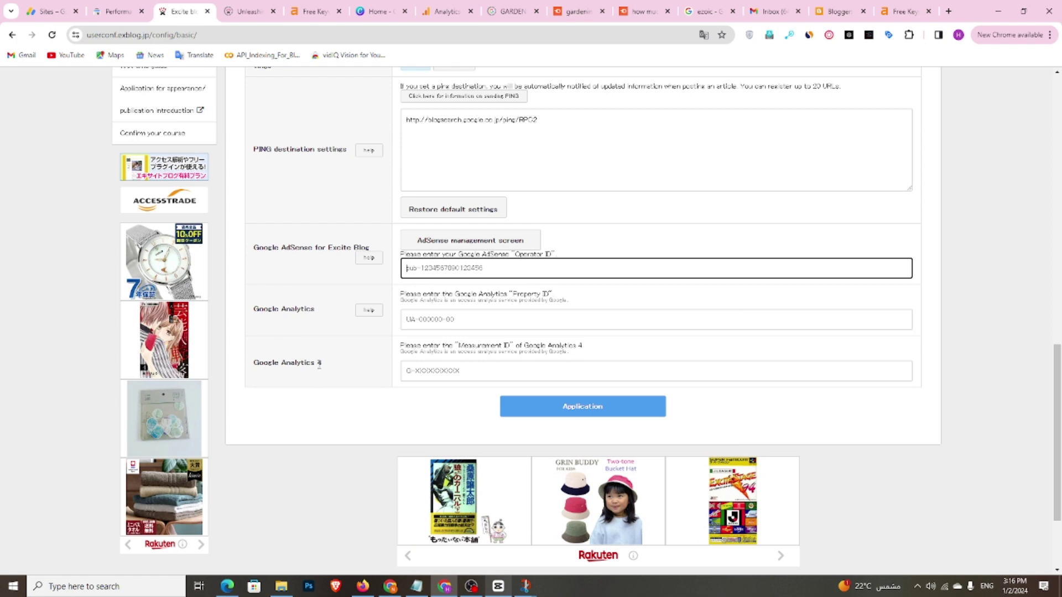
{"action": "left_click", "coordinate": [406, 374]}
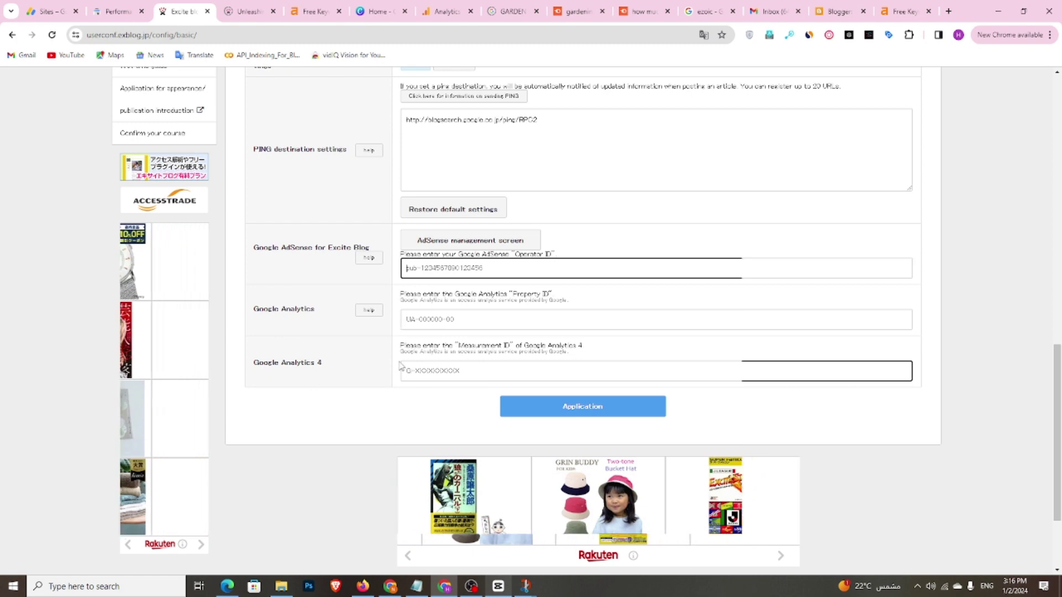
{"action": "scroll", "coordinate": [190, 326], "scroll_direction": "up", "scroll_amount": 10}
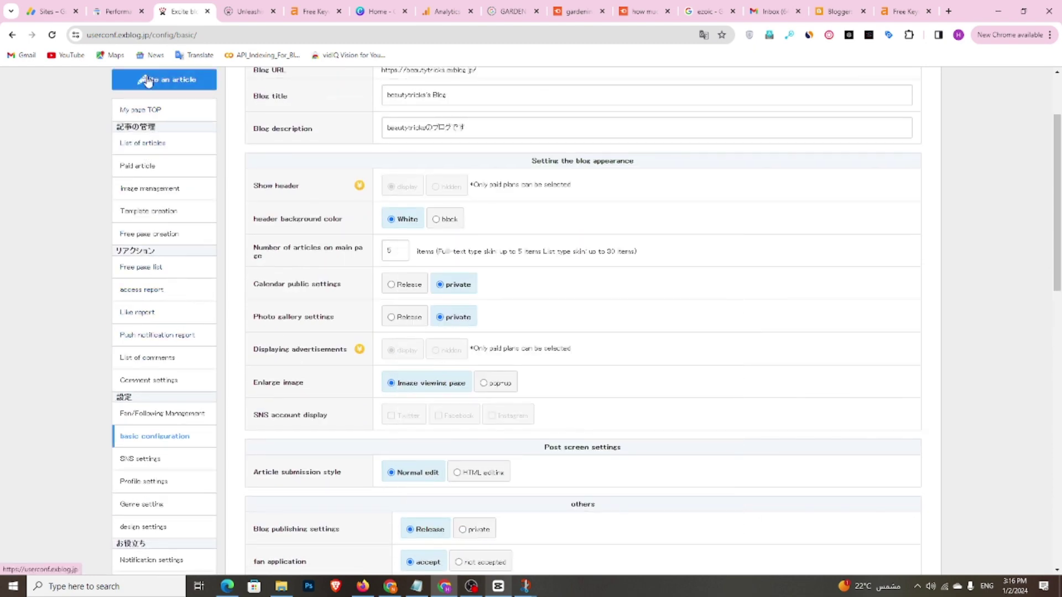
{"action": "scroll", "coordinate": [145, 166], "scroll_direction": "up", "scroll_amount": 2}
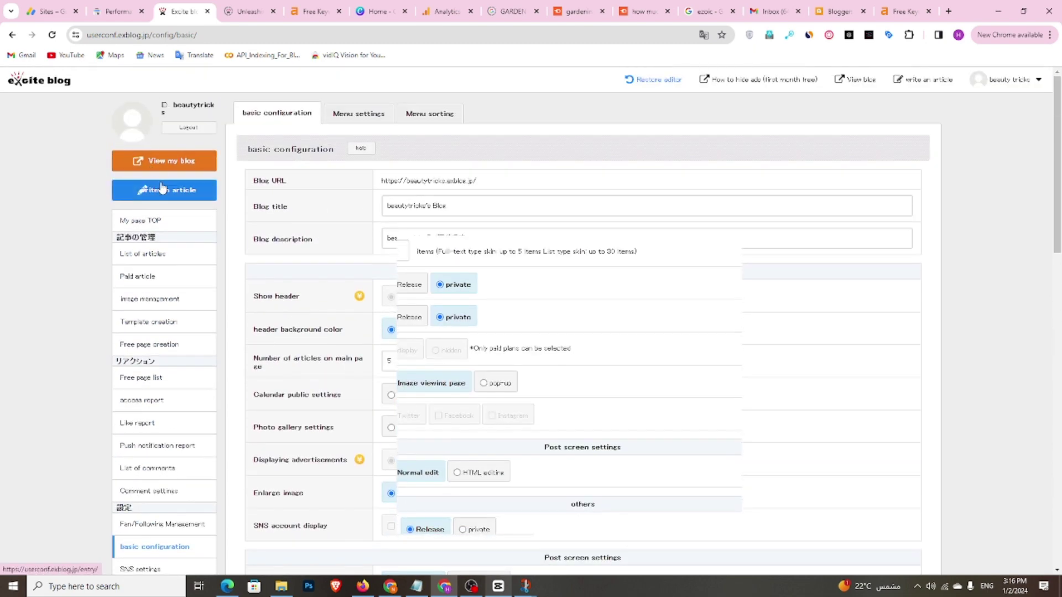
View the public page of the new blog and return to its configuration page
{"action": "left_click", "coordinate": [169, 163]}
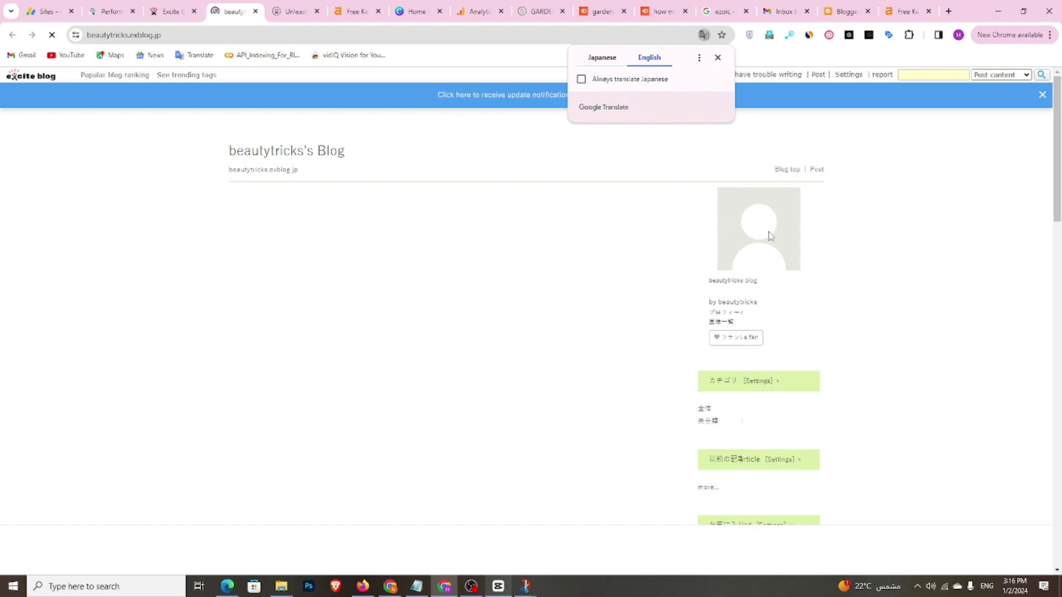
{"action": "scroll", "coordinate": [602, 361], "scroll_direction": "down", "scroll_amount": 3}
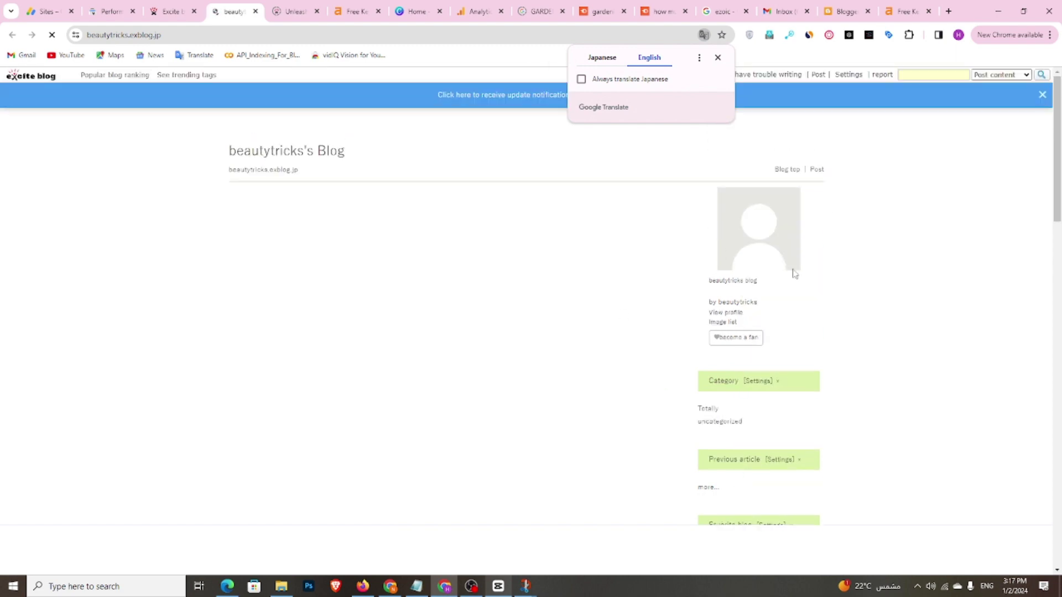
{"action": "left_click", "coordinate": [172, 11]}
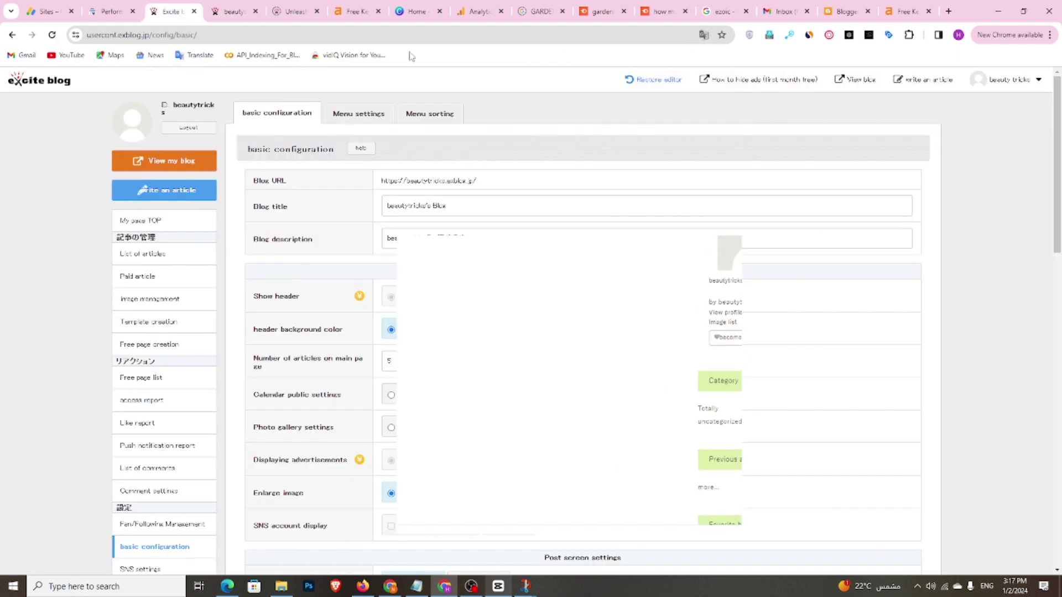
Open the menu settings and review the options for categories, comments, search, tags, external links, article ranking and image list
{"action": "left_click", "coordinate": [369, 120]}
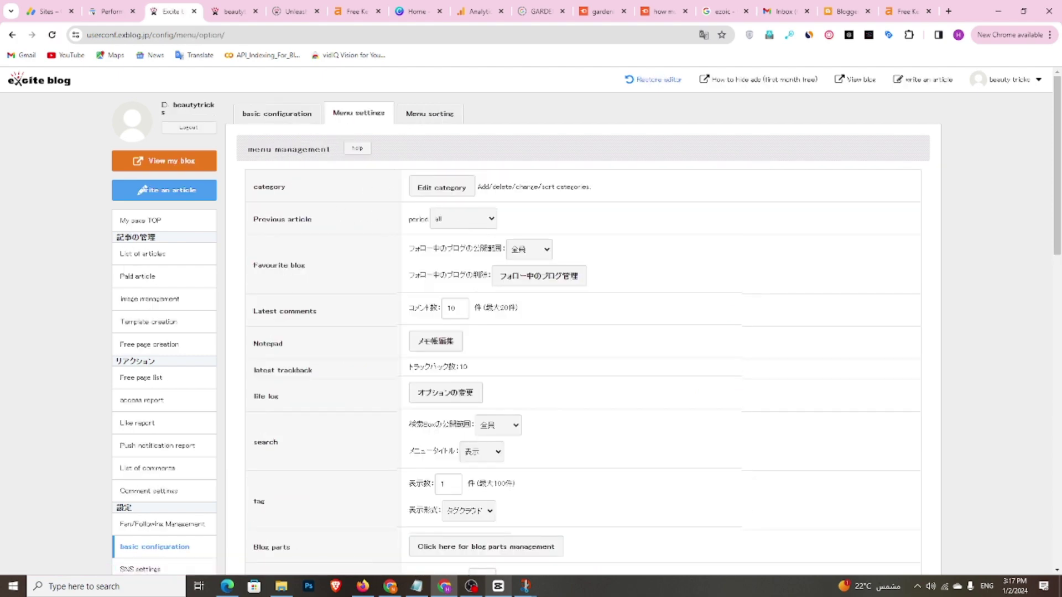
{"action": "scroll", "coordinate": [534, 249], "scroll_direction": "down", "scroll_amount": 3}
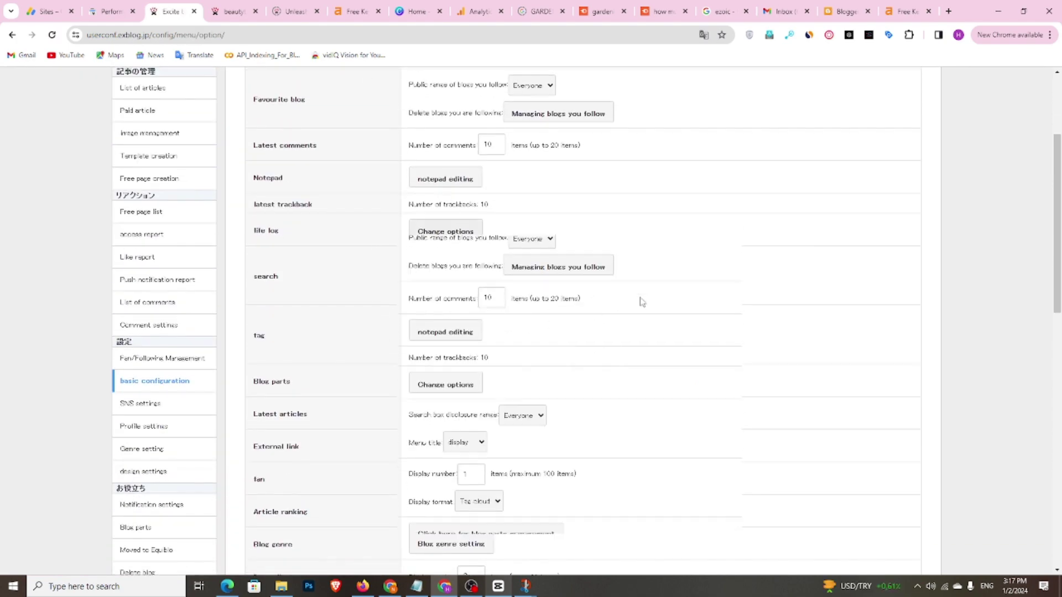
{"action": "scroll", "coordinate": [391, 404], "scroll_direction": "down", "scroll_amount": 3}
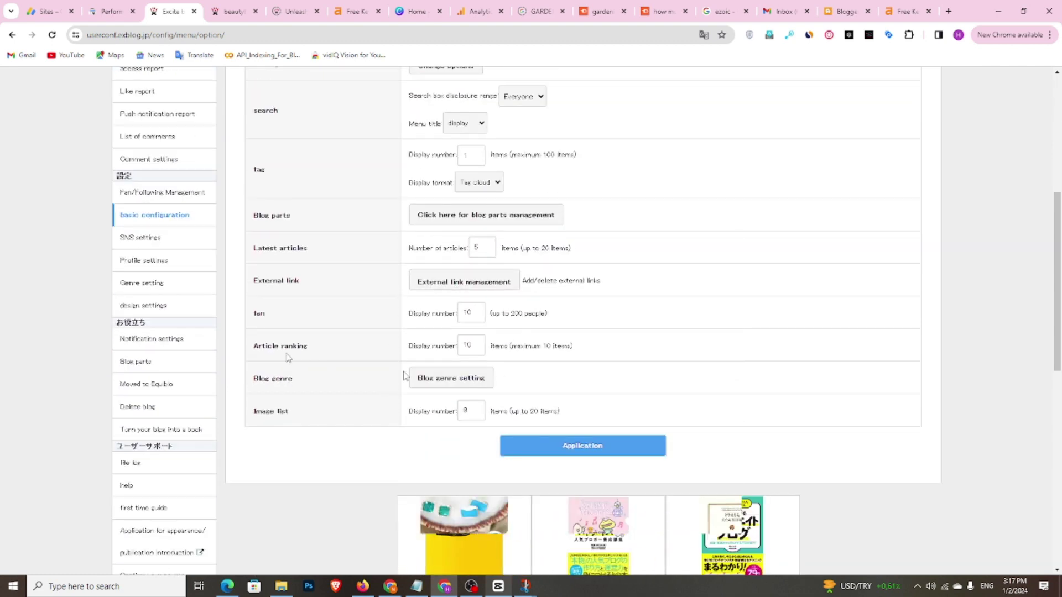
{"action": "scroll", "coordinate": [399, 334], "scroll_direction": "up", "scroll_amount": 4}
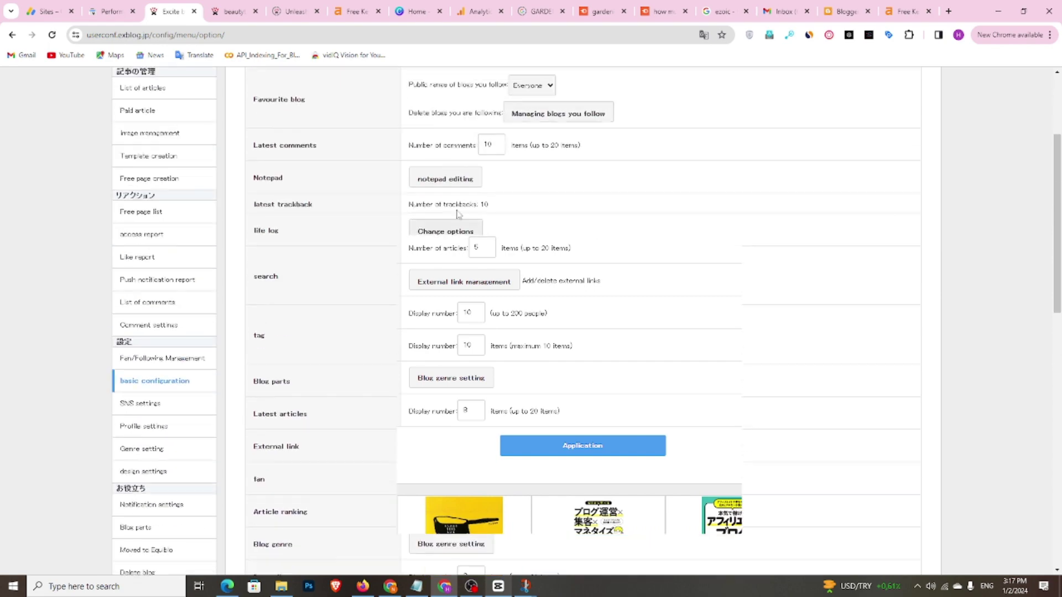
Start writing a new article on the blog and restore the old editor
{"action": "scroll", "coordinate": [453, 365], "scroll_direction": "up", "scroll_amount": 2}
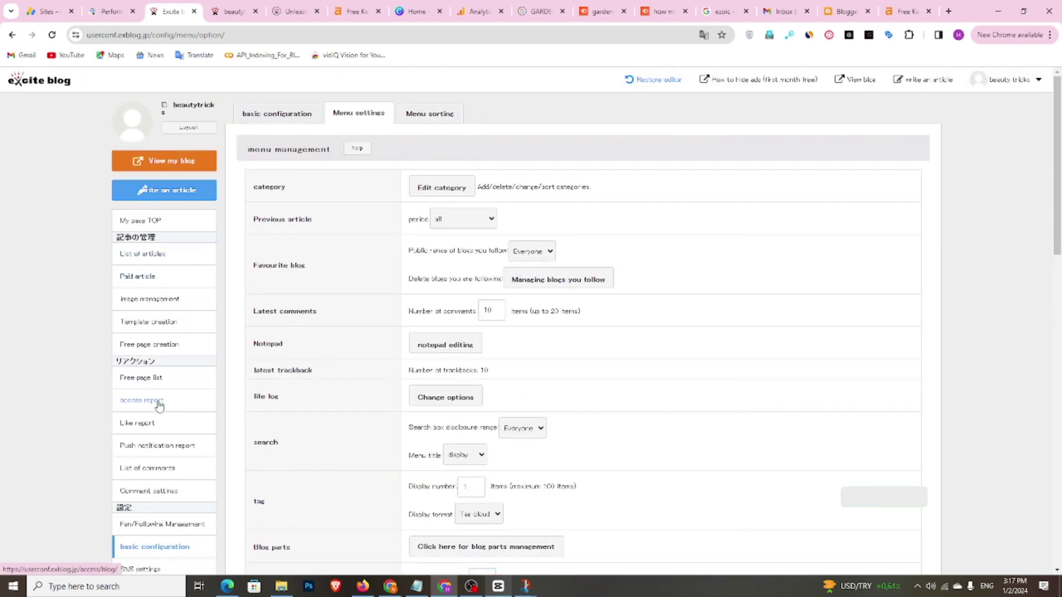
{"action": "scroll", "coordinate": [174, 376], "scroll_direction": "down", "scroll_amount": 1}
{"action": "scroll", "coordinate": [175, 370], "scroll_direction": "down", "scroll_amount": 1}
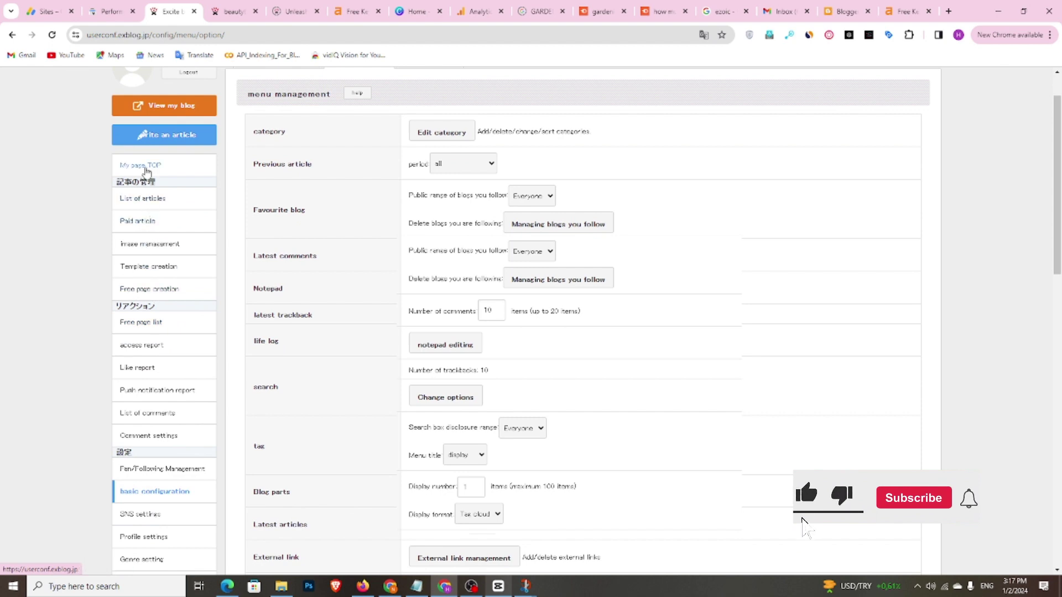
{"action": "left_click", "coordinate": [160, 139]}
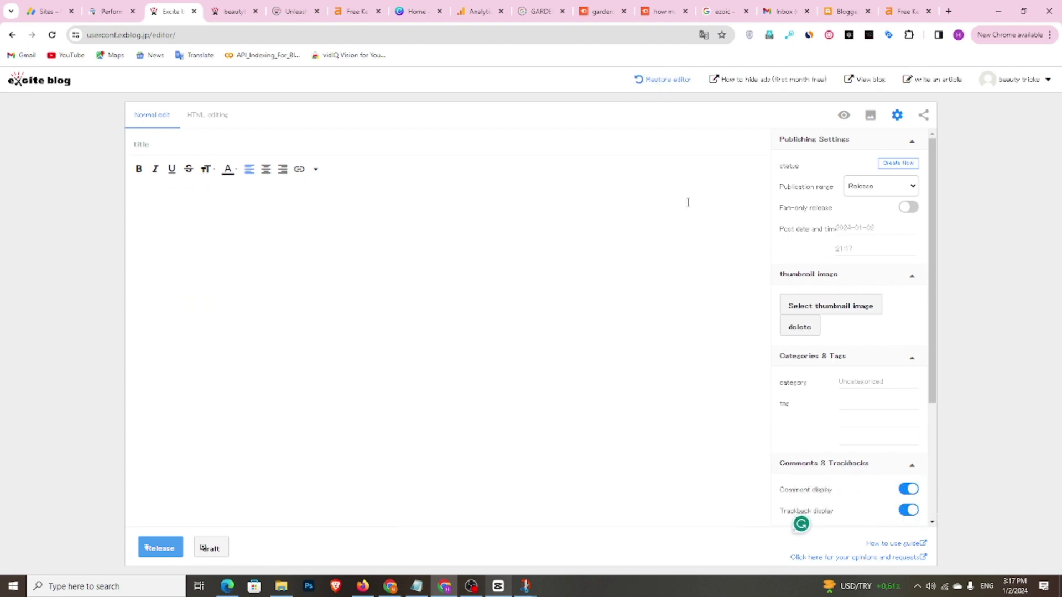
{"action": "left_click", "coordinate": [644, 80]}
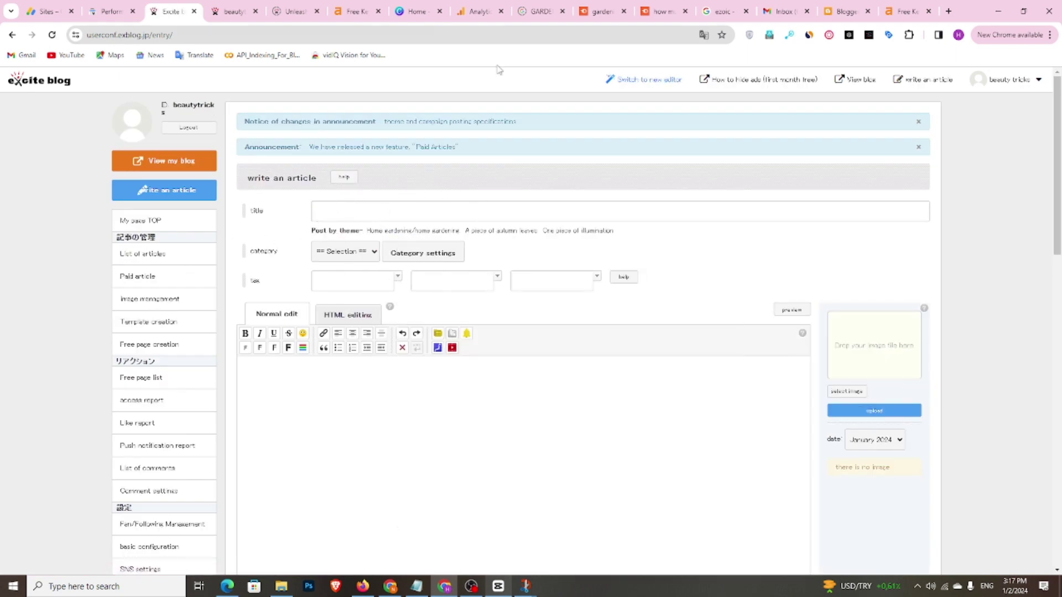
Switch to Ahrefs, show the question ideas for "beauty" and select the keyword "how to clean beauty blender"
{"action": "left_click", "coordinate": [901, 8]}
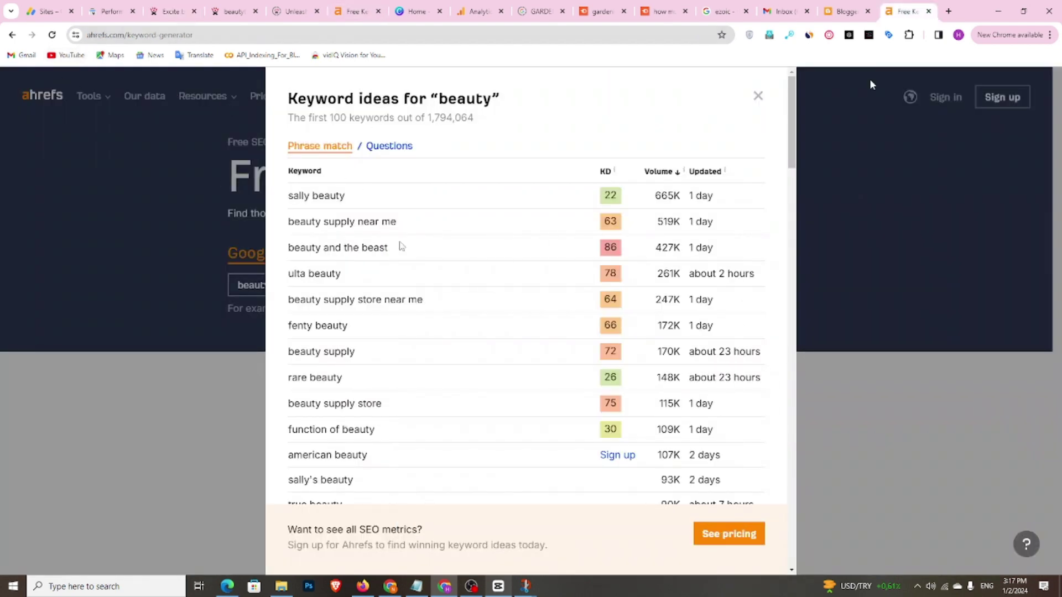
{"action": "left_click", "coordinate": [397, 147]}
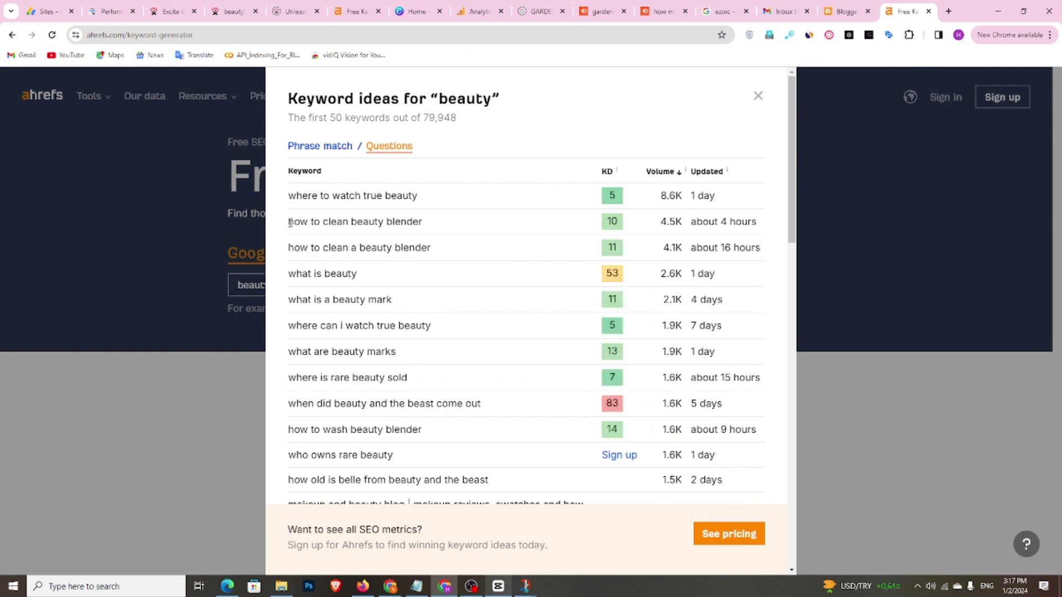
{"action": "left_click_drag", "start_coordinate": [288, 221], "coordinate": [432, 221]}
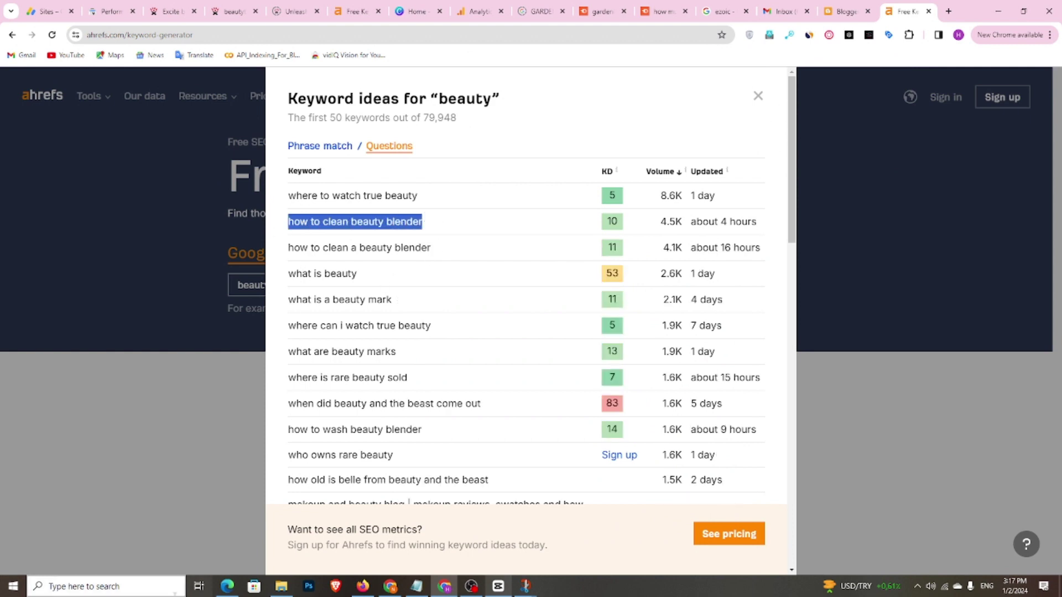
Copy "Mastering the Art: A Step-by-Step Guide on How to Clean Your Beauty Blender" from the ChatGPT answer into the Excite article's title
{"action": "left_click", "coordinate": [225, 586]}
{"action": "scroll", "coordinate": [366, 219], "scroll_direction": "up", "scroll_amount": 10}
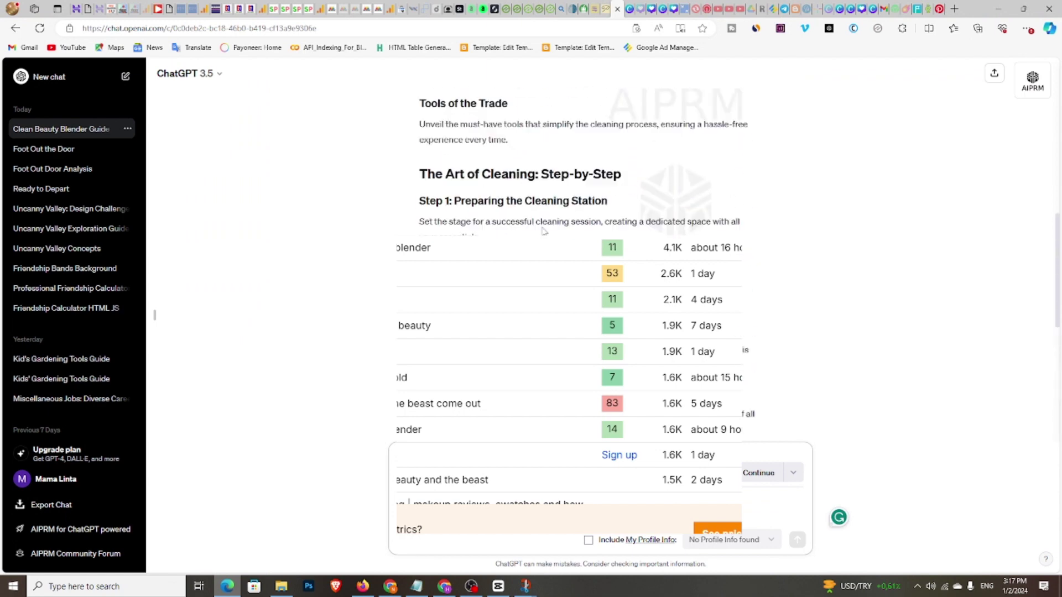
{"action": "scroll", "coordinate": [449, 205], "scroll_direction": "up", "scroll_amount": 10}
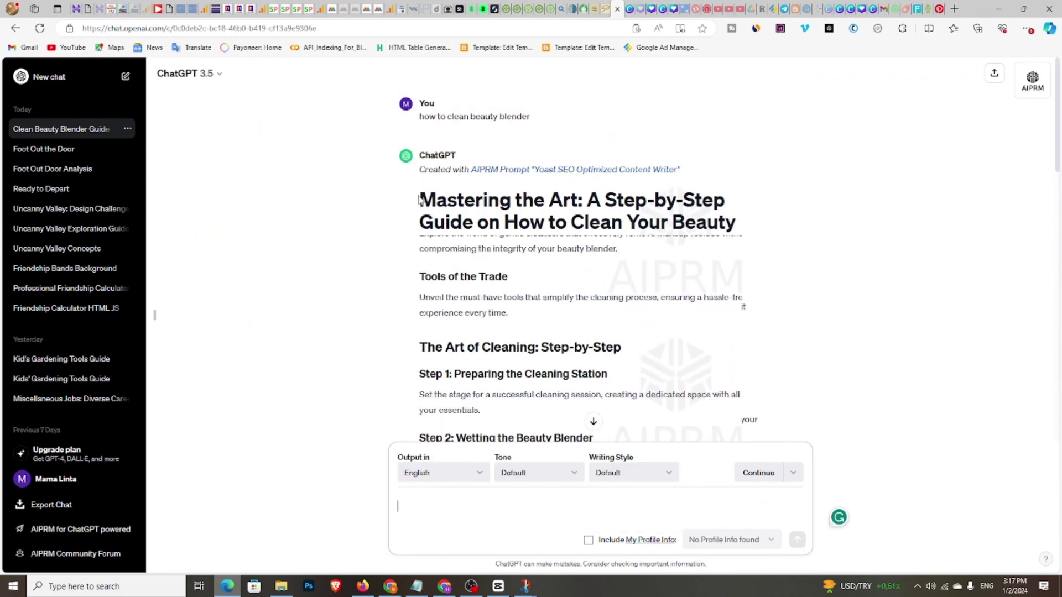
{"action": "left_click_drag", "start_coordinate": [422, 197], "coordinate": [492, 247]}
{"action": "right_click", "coordinate": [487, 248]}
{"action": "left_click", "coordinate": [483, 240]}
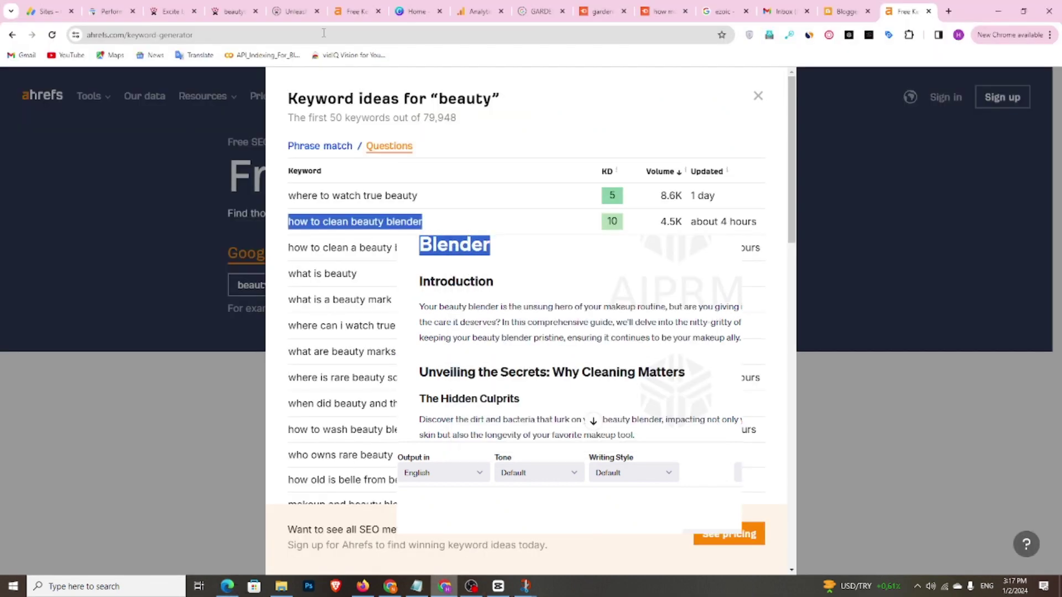
{"action": "left_click", "coordinate": [171, 11]}
{"action": "left_click", "coordinate": [315, 208]}
{"action": "right_click", "coordinate": [324, 209]}
{"action": "left_click", "coordinate": [354, 318]}
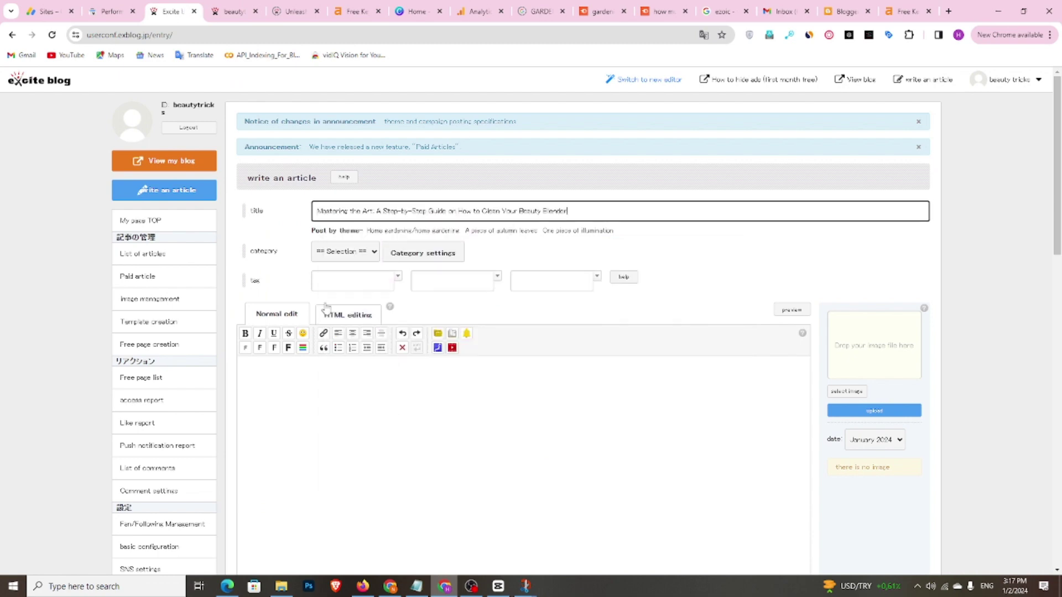
Create a blog category named Beauty Tips and assign it to the article
{"action": "left_click", "coordinate": [339, 254]}
{"action": "left_click", "coordinate": [344, 267]}
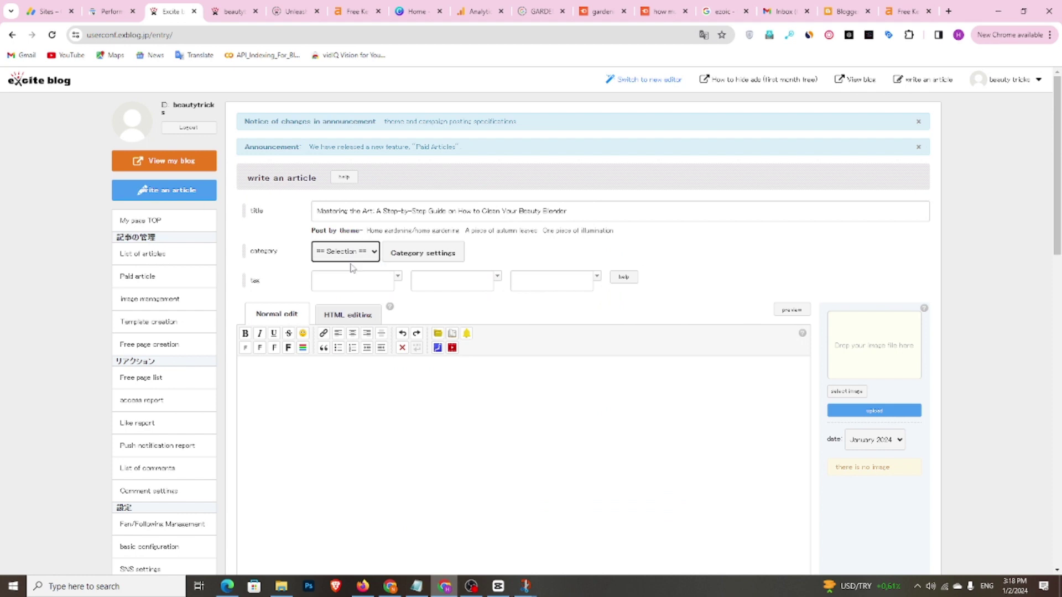
{"action": "left_click", "coordinate": [405, 258]}
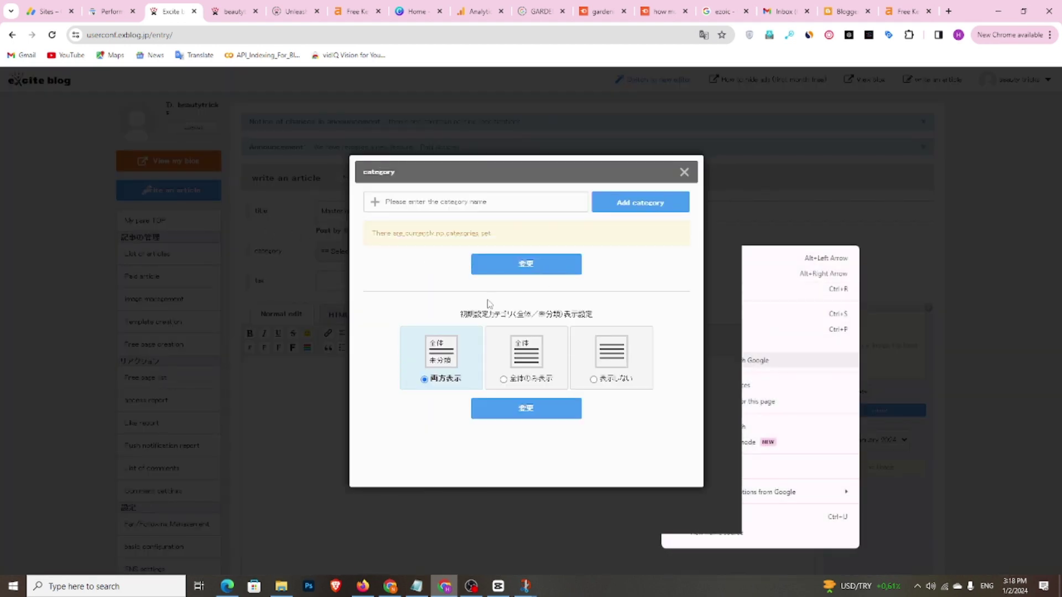
{"action": "right_click", "coordinate": [662, 246]}
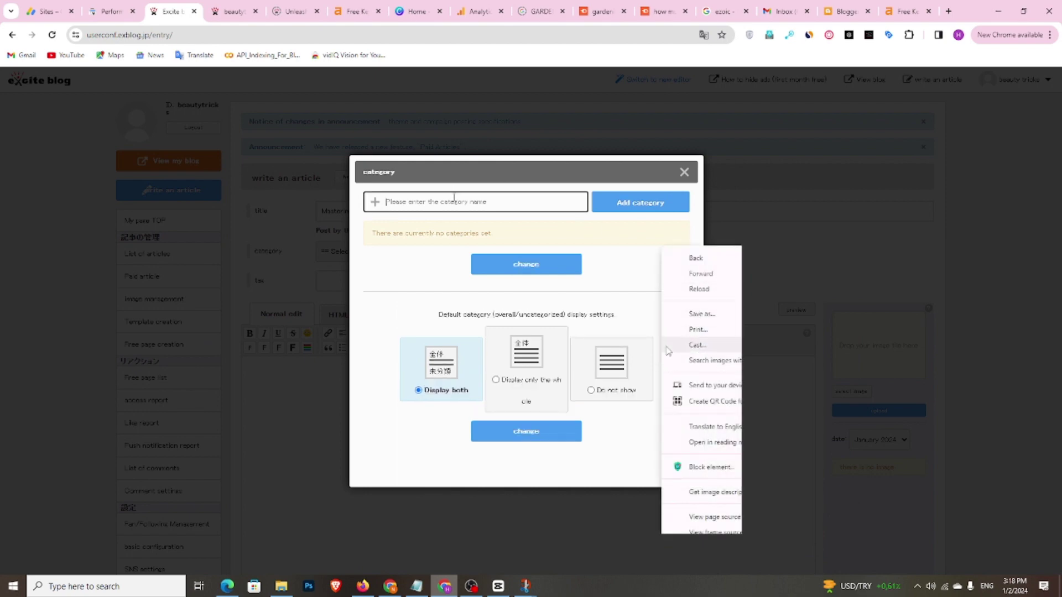
{"action": "left_click", "coordinate": [455, 197]}
{"action": "type", "text": "D"}
{"action": "type", "text": "eauty Tips"}
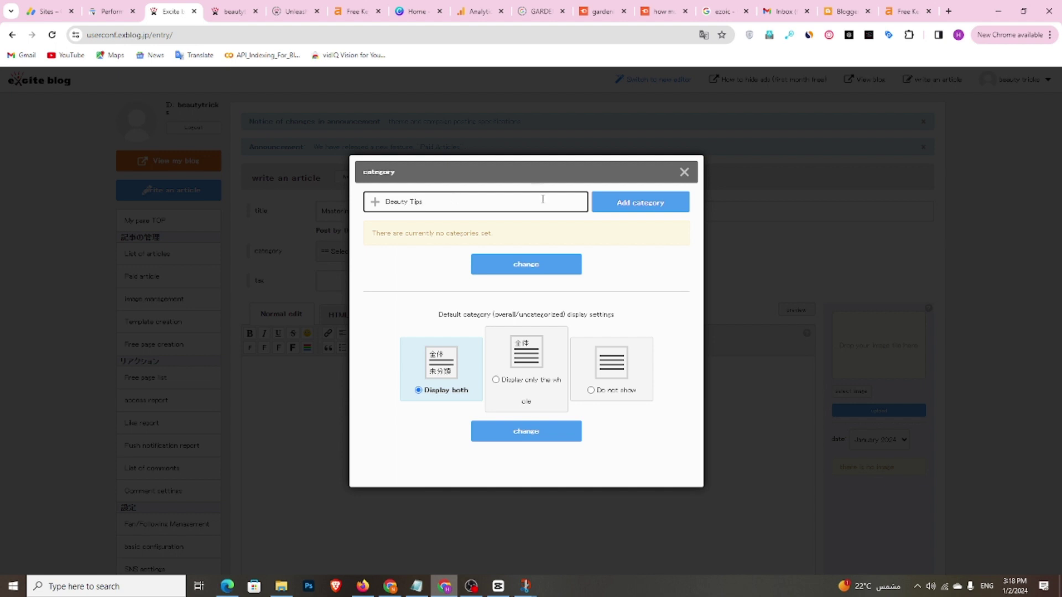
{"action": "left_click", "coordinate": [638, 208]}
{"action": "left_click", "coordinate": [642, 207]}
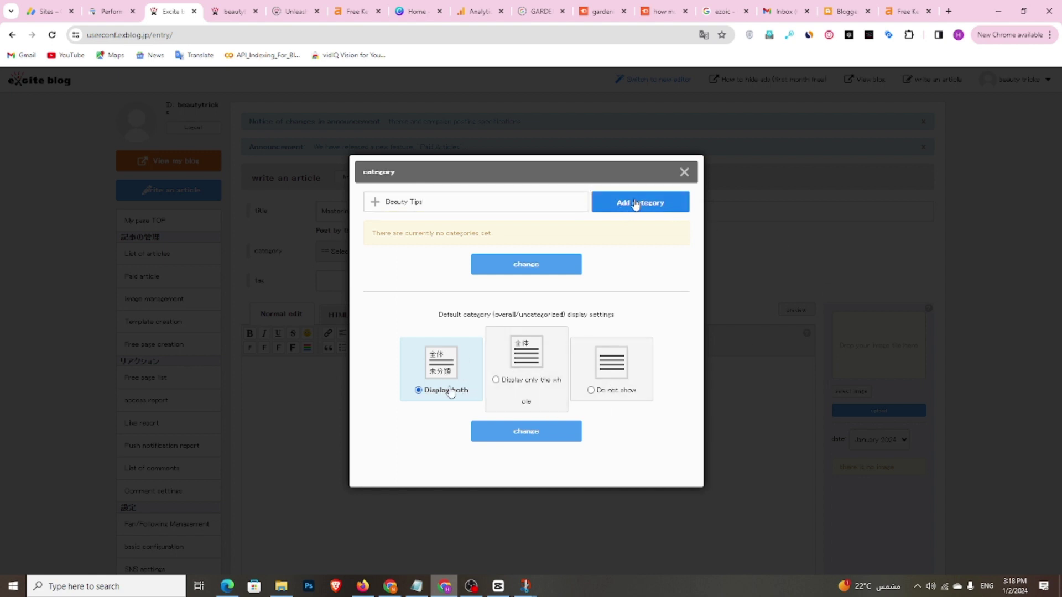
{"action": "left_click", "coordinate": [684, 172]}
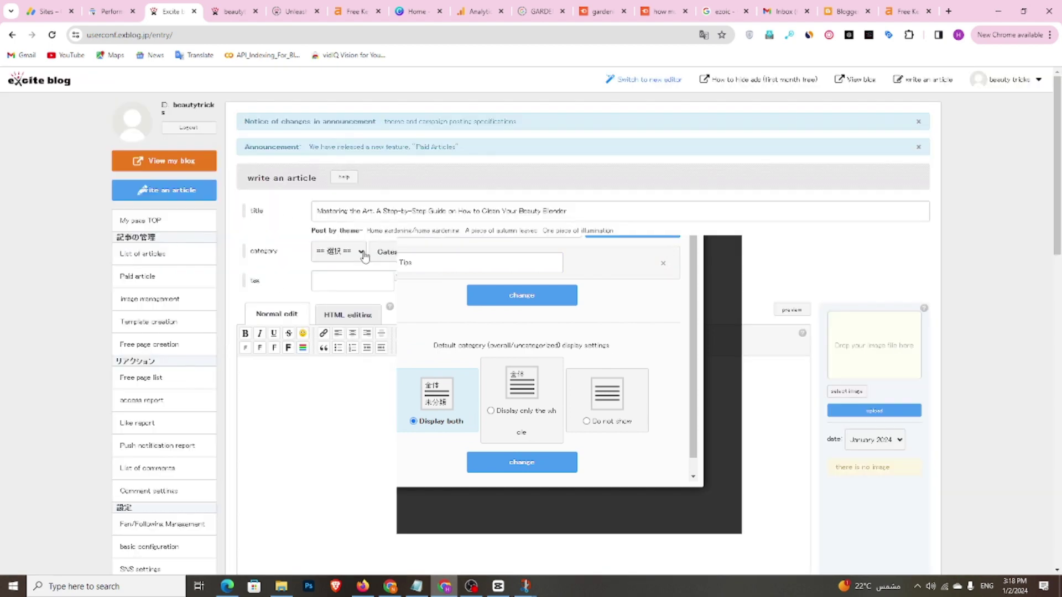
{"action": "left_click", "coordinate": [352, 255]}
{"action": "left_click", "coordinate": [324, 277]}
Set the article's first tag to "how to clean beauty blender", copied from the Ahrefs keyword list
{"action": "left_click", "coordinate": [361, 280]}
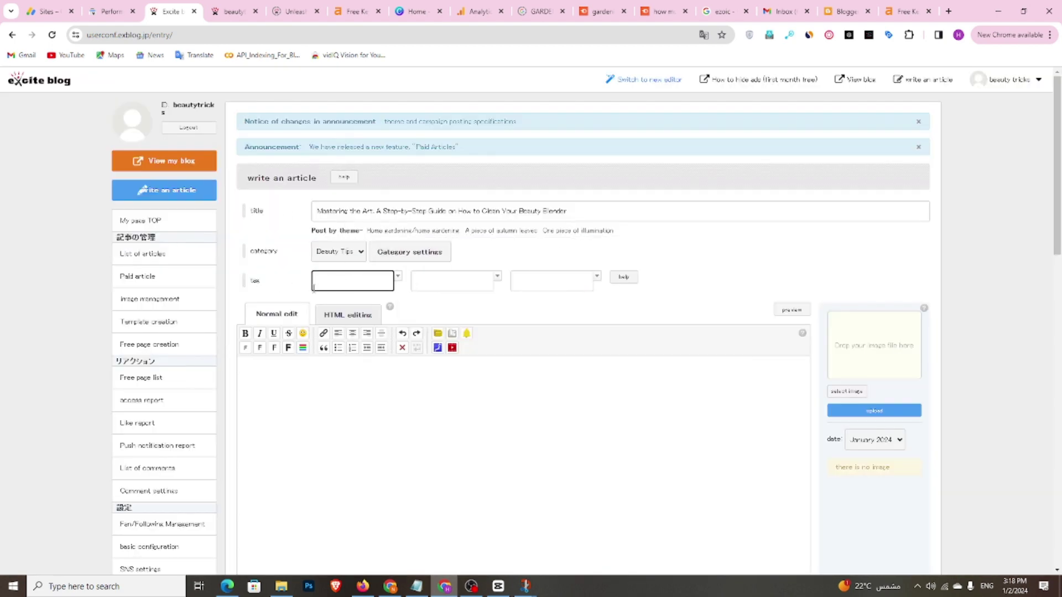
{"action": "left_click", "coordinate": [483, 211]}
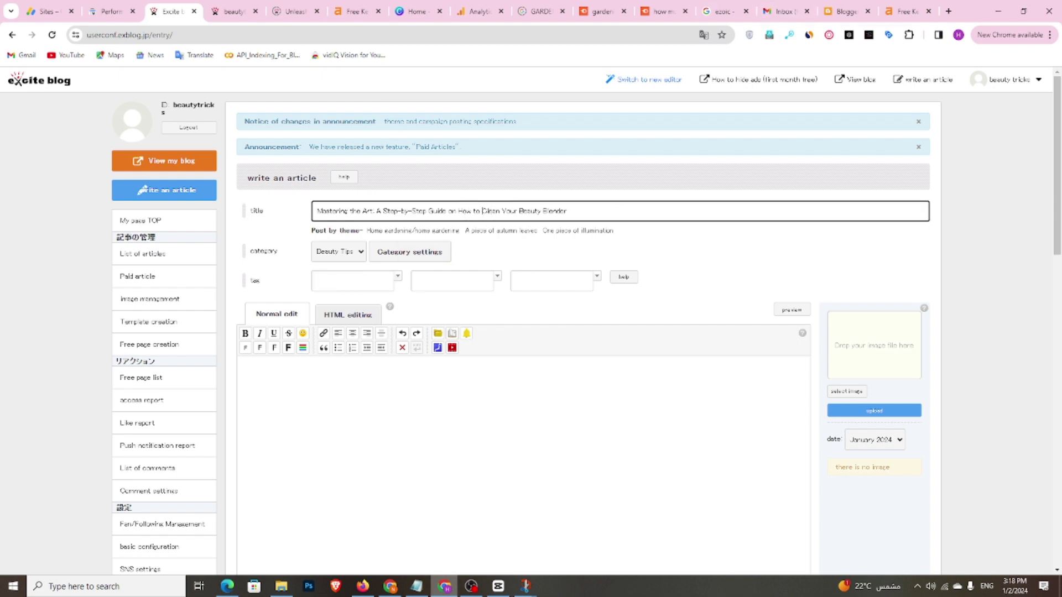
{"action": "left_click", "coordinate": [908, 7]}
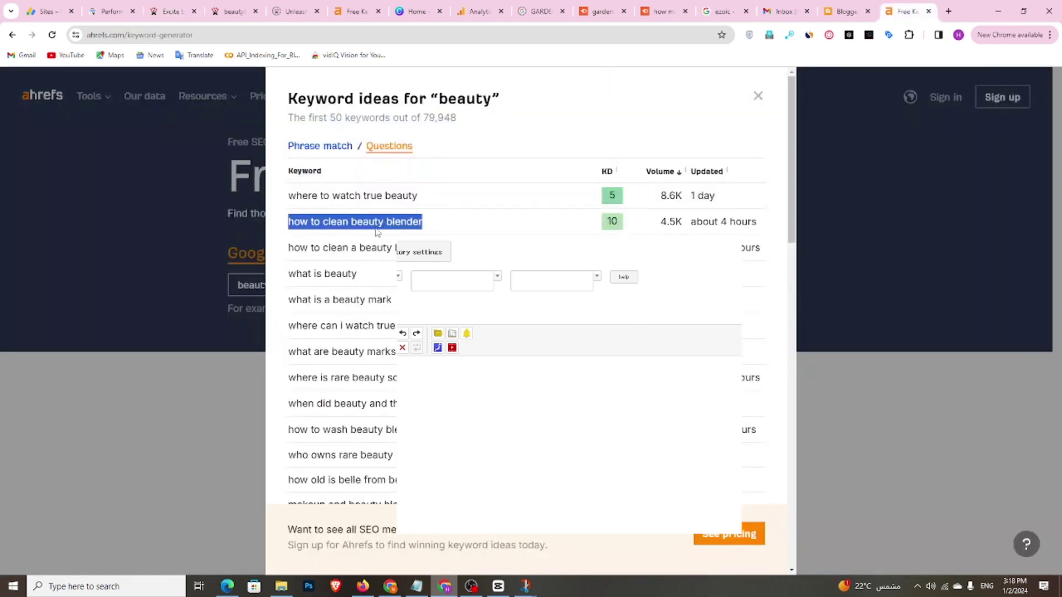
{"action": "left_click", "coordinate": [166, 8]}
{"action": "left_click", "coordinate": [319, 281]}
{"action": "right_click", "coordinate": [318, 281]}
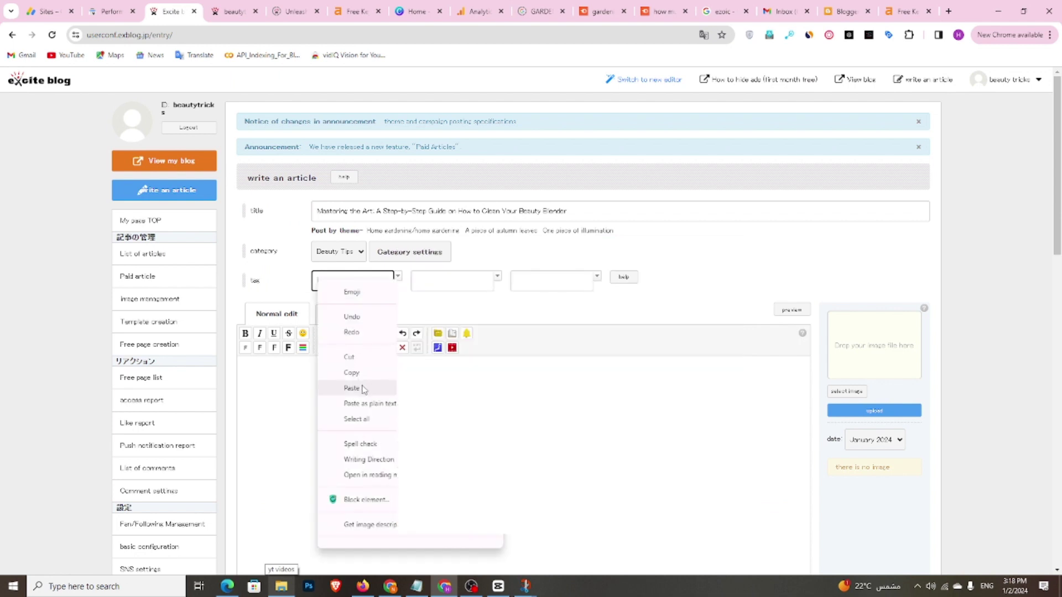
{"action": "left_click", "coordinate": [363, 389]}
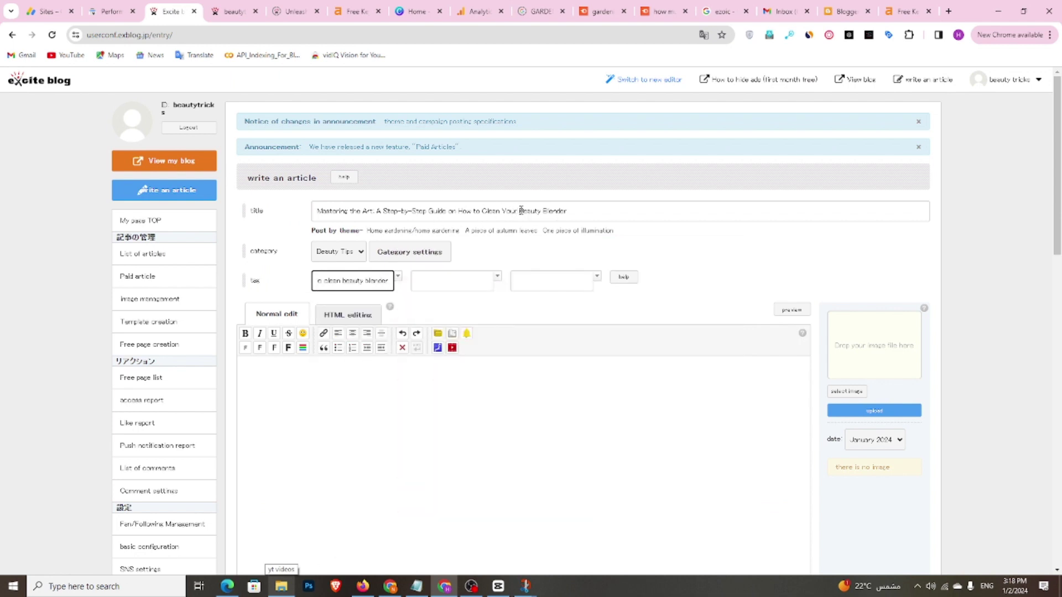
Set the second tag to "Beauty Blender", copied from the title, and the third tag to "beautytricks"
{"action": "left_click_drag", "start_coordinate": [520, 211], "coordinate": [570, 210]}
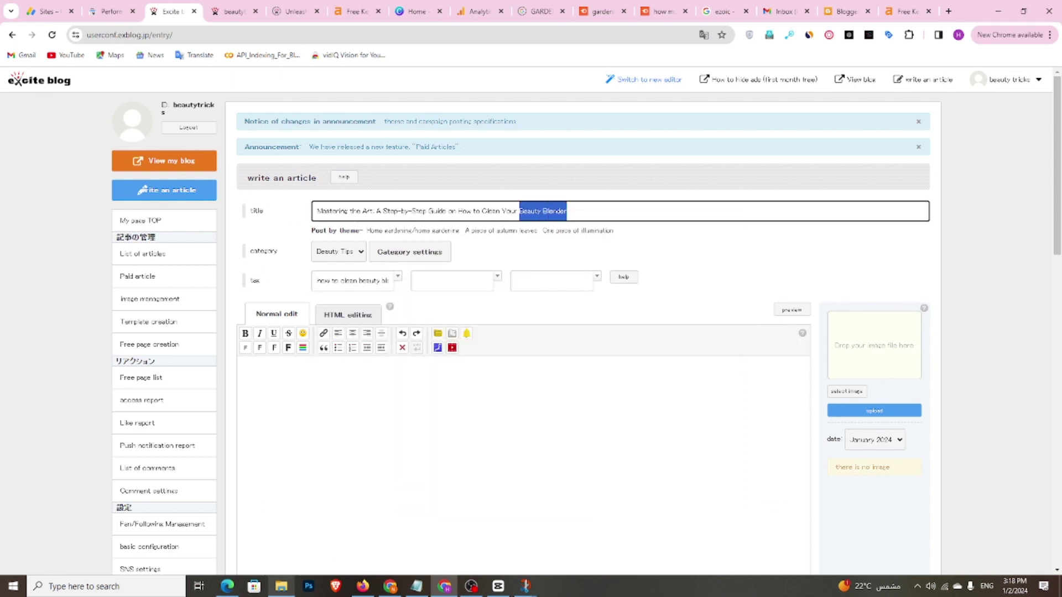
{"action": "right_click", "coordinate": [549, 237]}
{"action": "left_click", "coordinate": [583, 264]}
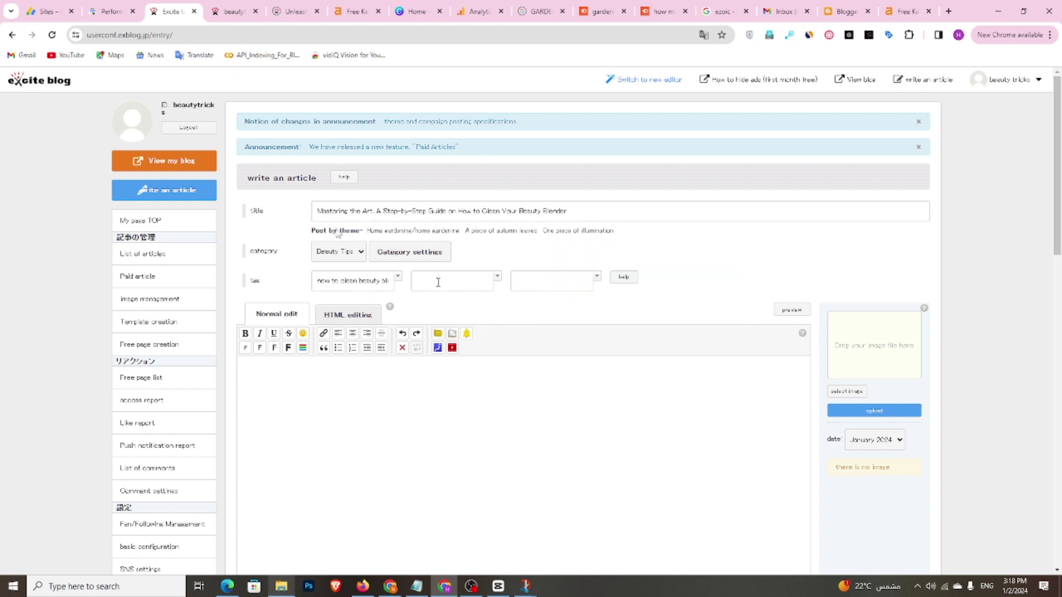
{"action": "right_click", "coordinate": [437, 282]}
{"action": "left_click", "coordinate": [470, 392]}
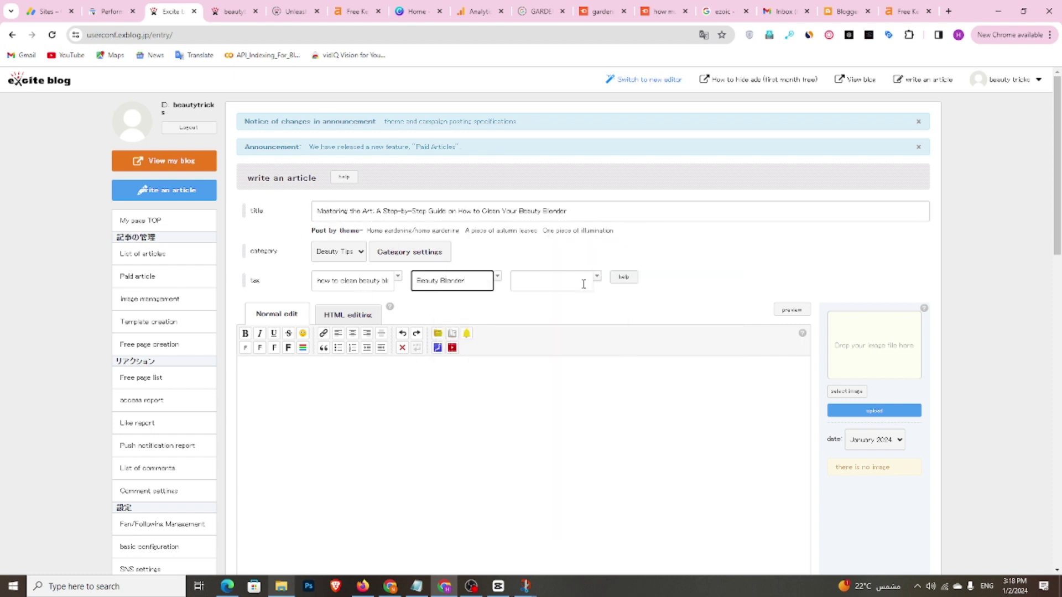
{"action": "left_click", "coordinate": [554, 279]}
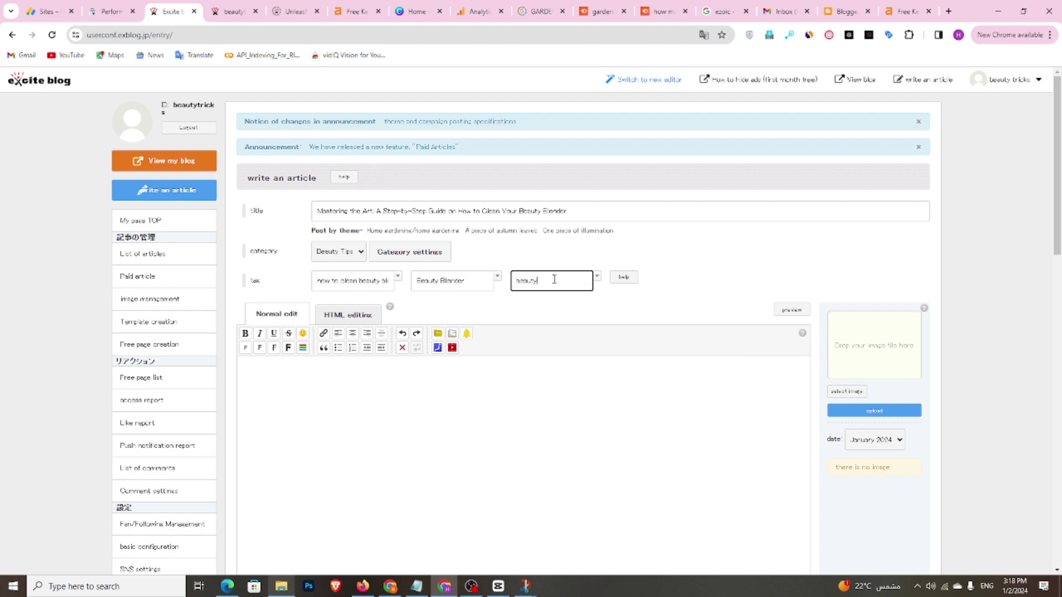
{"action": "type", "text": "beautytrick"}
Copy the ChatGPT article text from the Introduction heading onward and paste it into the Excite article's body
{"action": "left_click", "coordinate": [297, 364]}
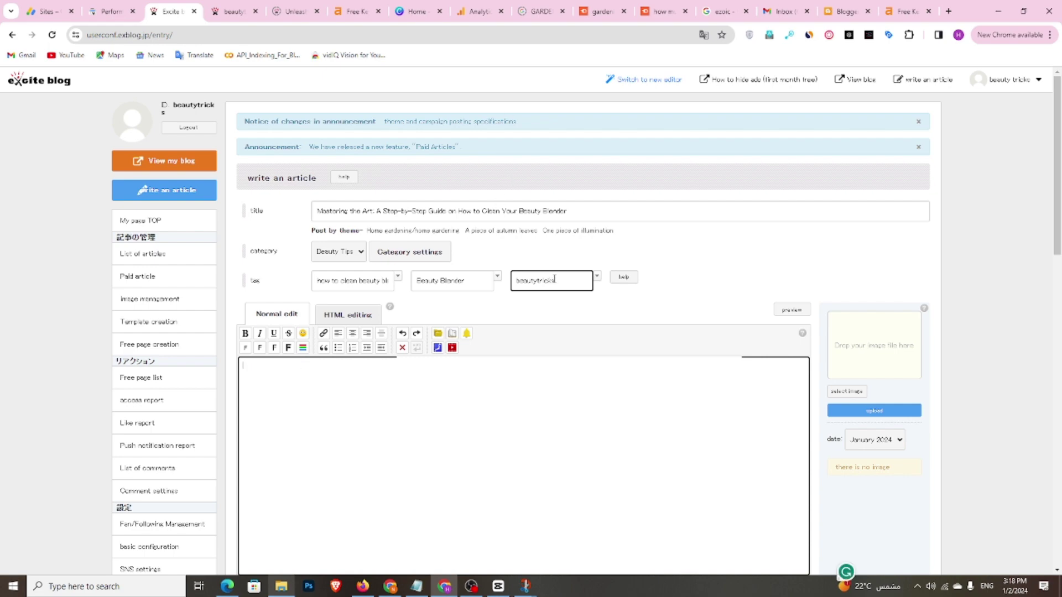
{"action": "left_click", "coordinate": [227, 586]}
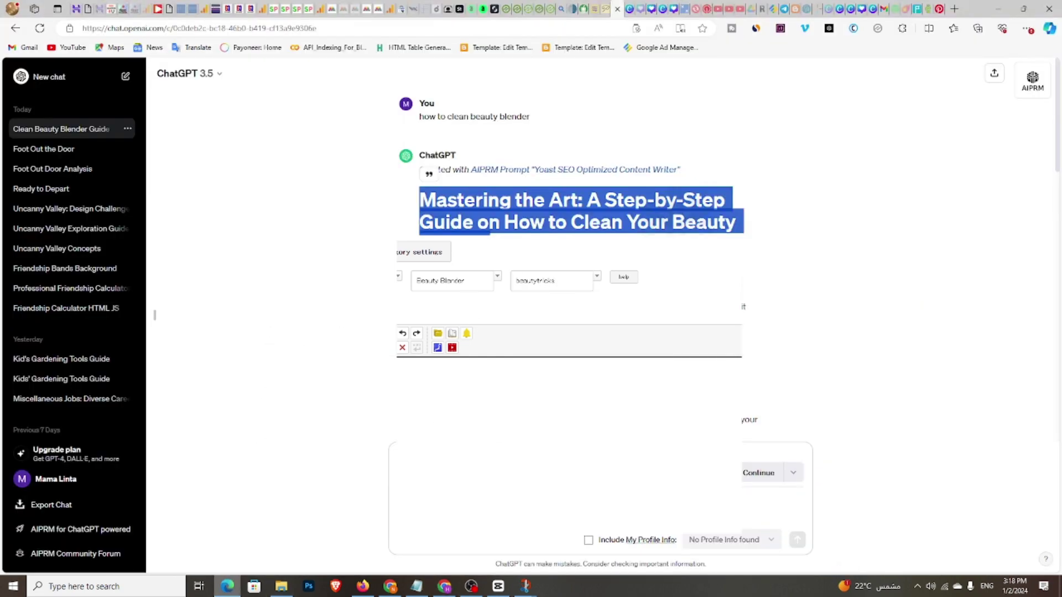
{"action": "left_click_drag", "start_coordinate": [421, 281], "coordinate": [484, 394]}
{"action": "scroll", "coordinate": [540, 332], "scroll_direction": "down", "scroll_amount": 15}
{"action": "scroll", "coordinate": [484, 394], "scroll_direction": "up", "scroll_amount": 15}
{"action": "right_click", "coordinate": [481, 354]}
{"action": "left_click", "coordinate": [499, 365]}
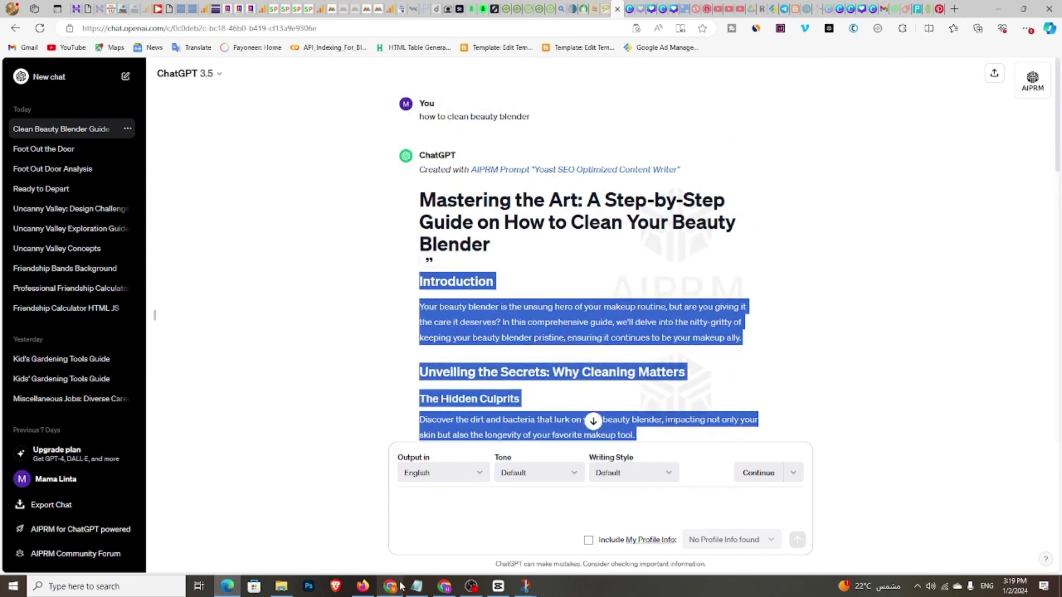
{"action": "left_click", "coordinate": [444, 587]}
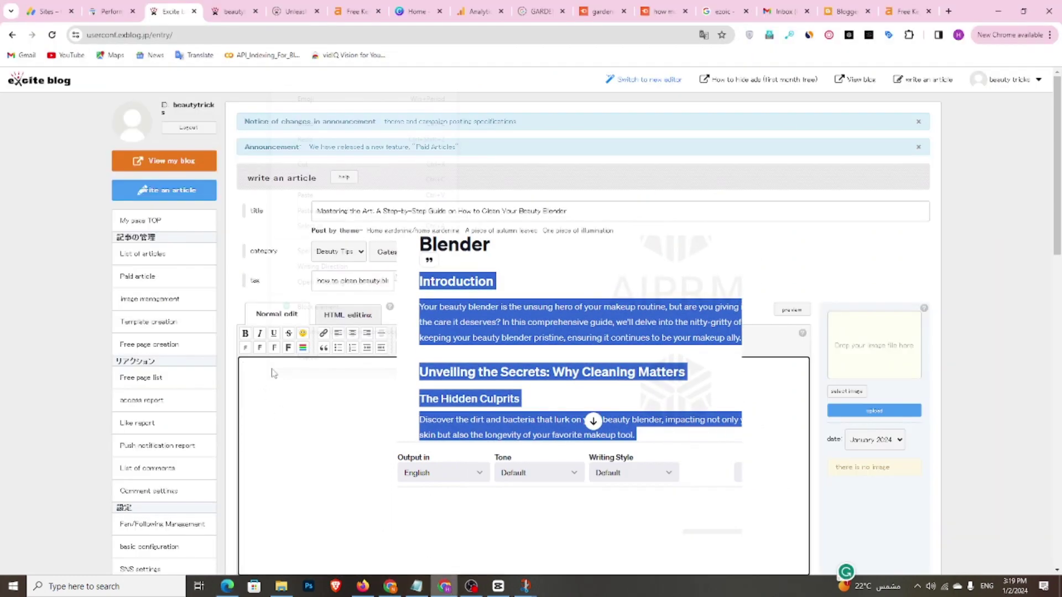
{"action": "right_click", "coordinate": [273, 369]}
{"action": "left_click", "coordinate": [339, 201]}
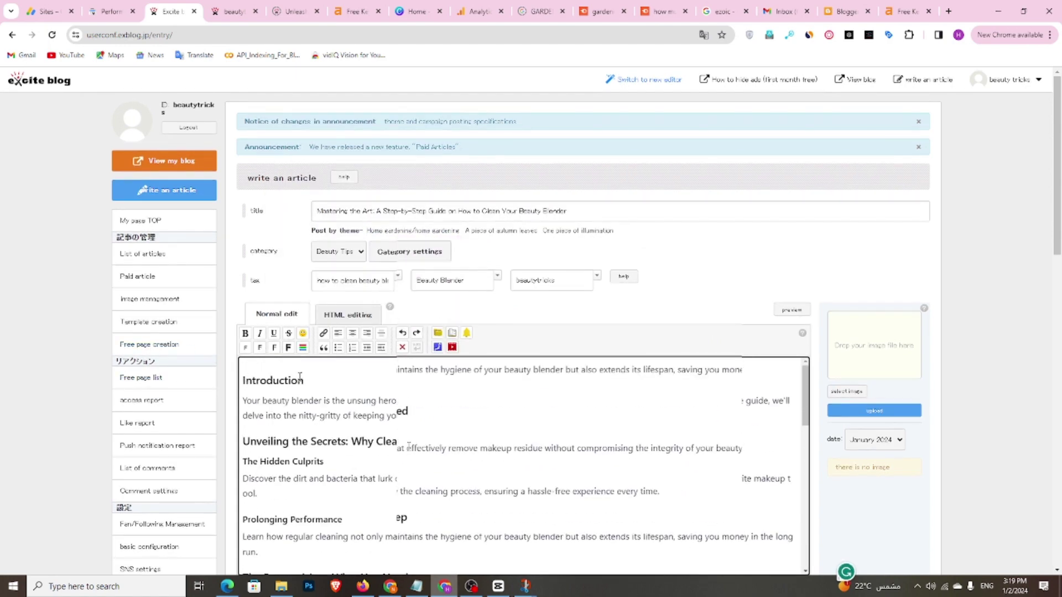
Format the Introduction heading in the article body as bold with a larger text size
{"action": "double_click", "coordinate": [301, 379]}
{"action": "left_click", "coordinate": [245, 335]}
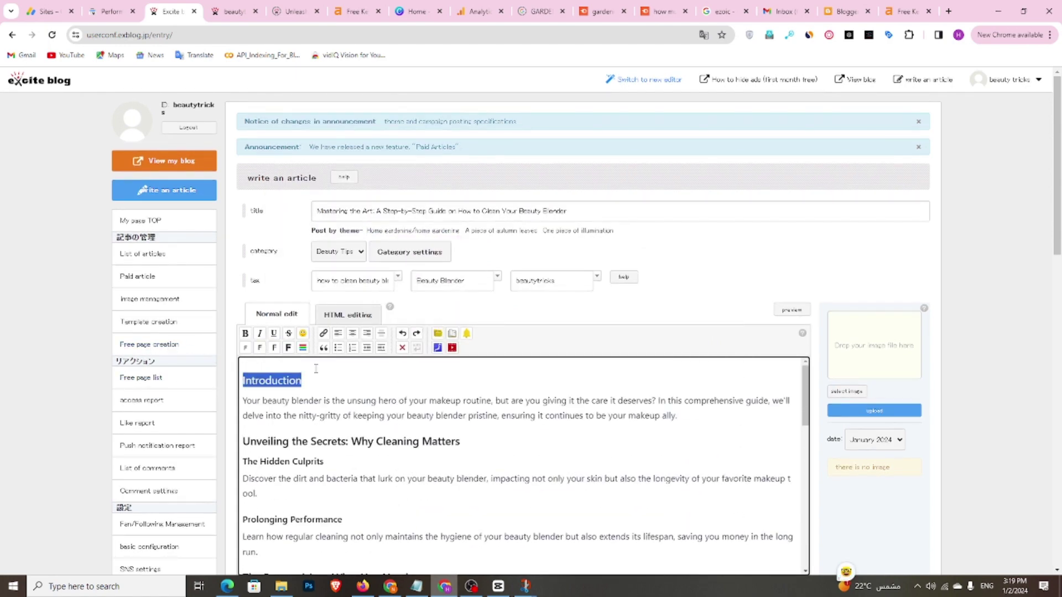
{"action": "left_click", "coordinate": [245, 335]}
{"action": "left_click", "coordinate": [288, 348]}
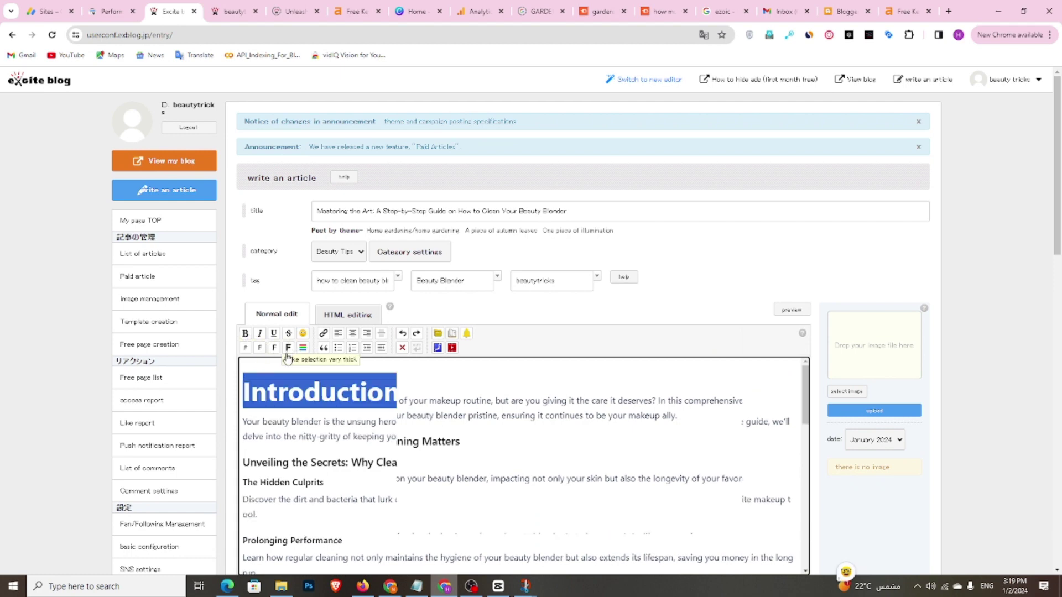
{"action": "left_click", "coordinate": [275, 348]}
{"action": "left_click", "coordinate": [367, 450]}
Enlarge the text of the heading "Unveiling the Secrets: Why Cleaning Matters" in the article body
{"action": "scroll", "coordinate": [338, 429], "scroll_direction": "down", "scroll_amount": 1}
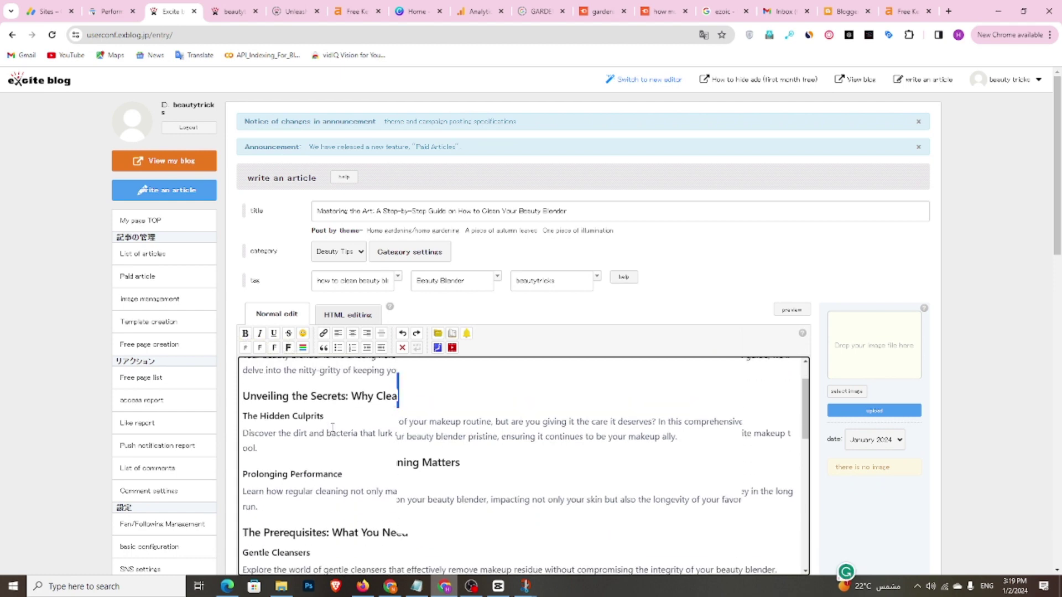
{"action": "scroll", "coordinate": [338, 429], "scroll_direction": "down", "scroll_amount": 1}
{"action": "left_click_drag", "start_coordinate": [244, 389], "coordinate": [396, 390]}
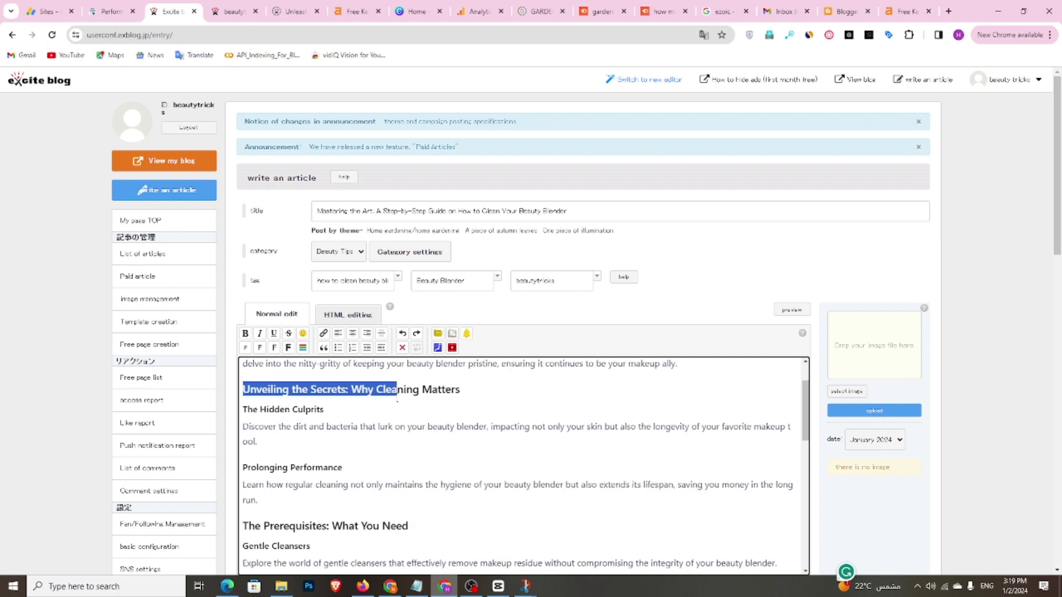
{"action": "left_click", "coordinate": [289, 346]}
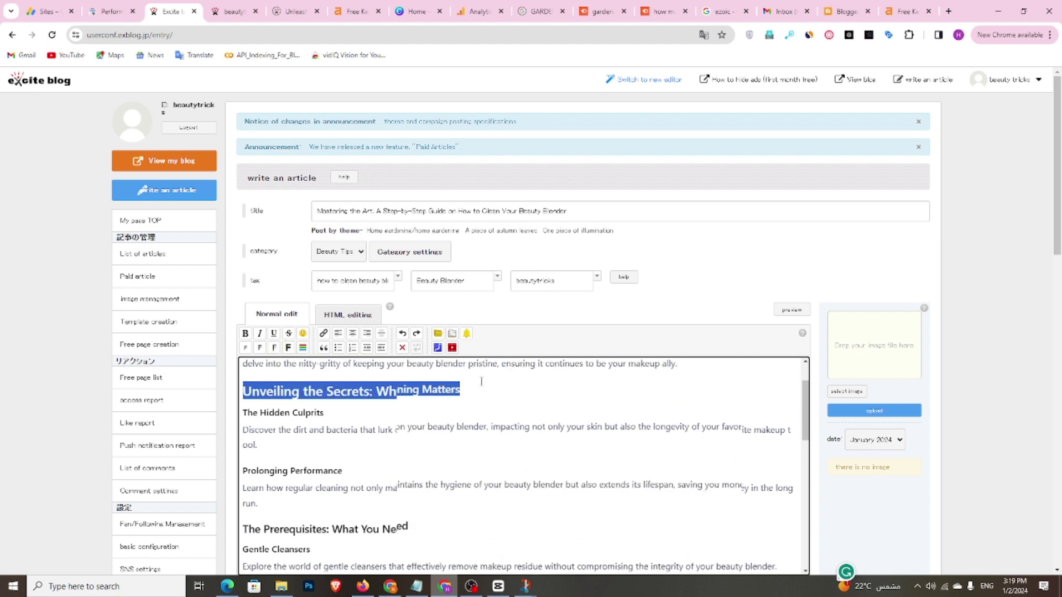
Enlarge the headings "The Prerequisites: What You Need" and "The Art of Cleaning: Step-by-Step" in the article body
{"action": "scroll", "coordinate": [383, 422], "scroll_direction": "down", "scroll_amount": 3}
{"action": "triple_click", "coordinate": [296, 415]}
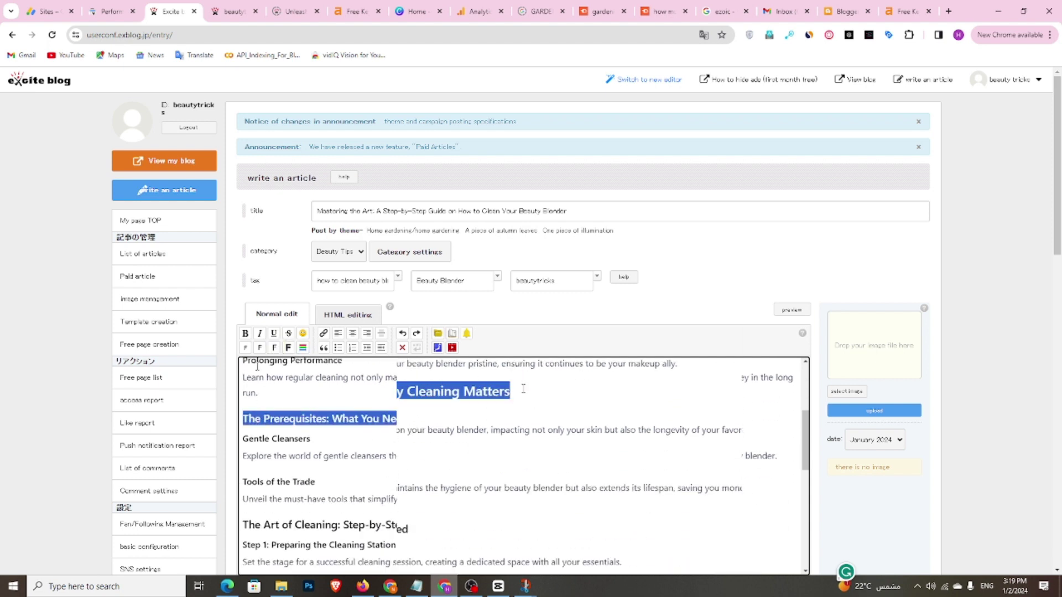
{"action": "scroll", "coordinate": [310, 437], "scroll_direction": "down", "scroll_amount": 2}
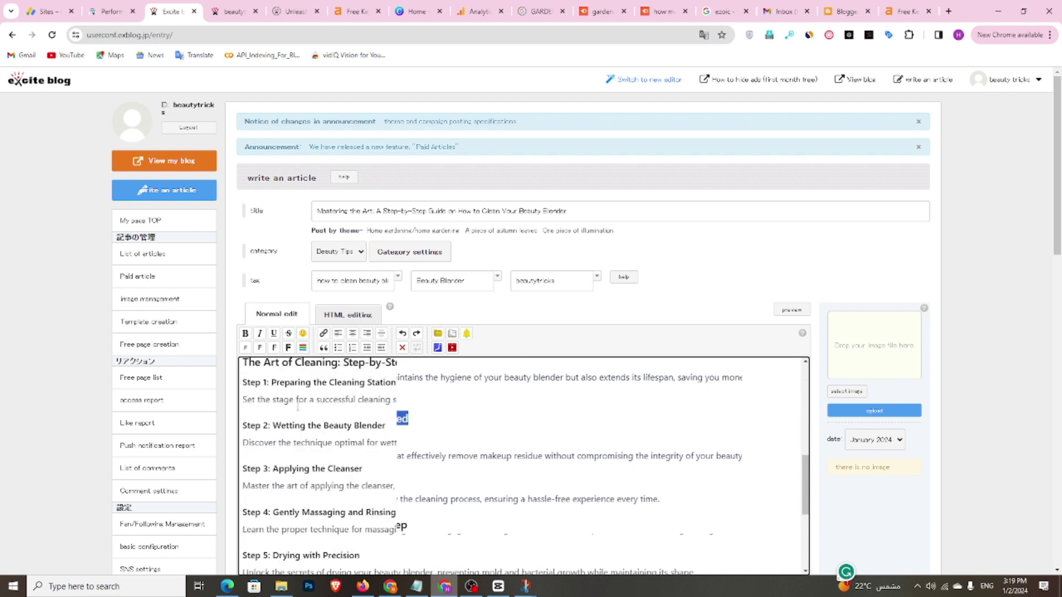
{"action": "triple_click", "coordinate": [314, 473]}
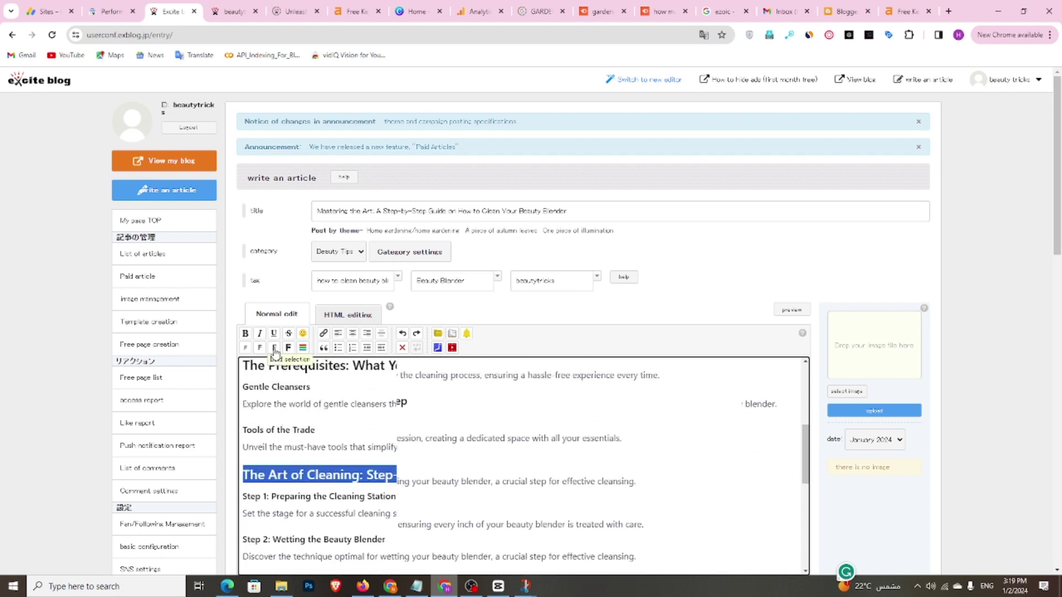
{"action": "scroll", "coordinate": [313, 473], "scroll_direction": "down", "scroll_amount": 5}
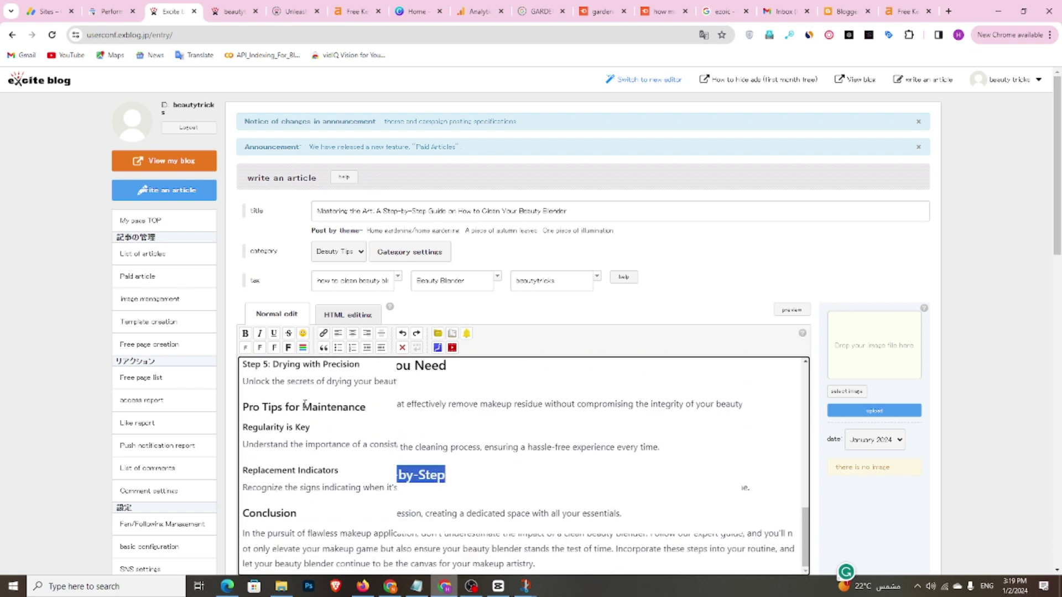
Enlarge the headings "Pro Tips for Maintenance" and "Conclusion" near the end of the article
{"action": "double_click", "coordinate": [304, 407]}
{"action": "triple_click", "coordinate": [304, 407]}
{"action": "double_click", "coordinate": [277, 517]}
{"action": "left_click", "coordinate": [288, 348]}
{"action": "left_click", "coordinate": [407, 409]}
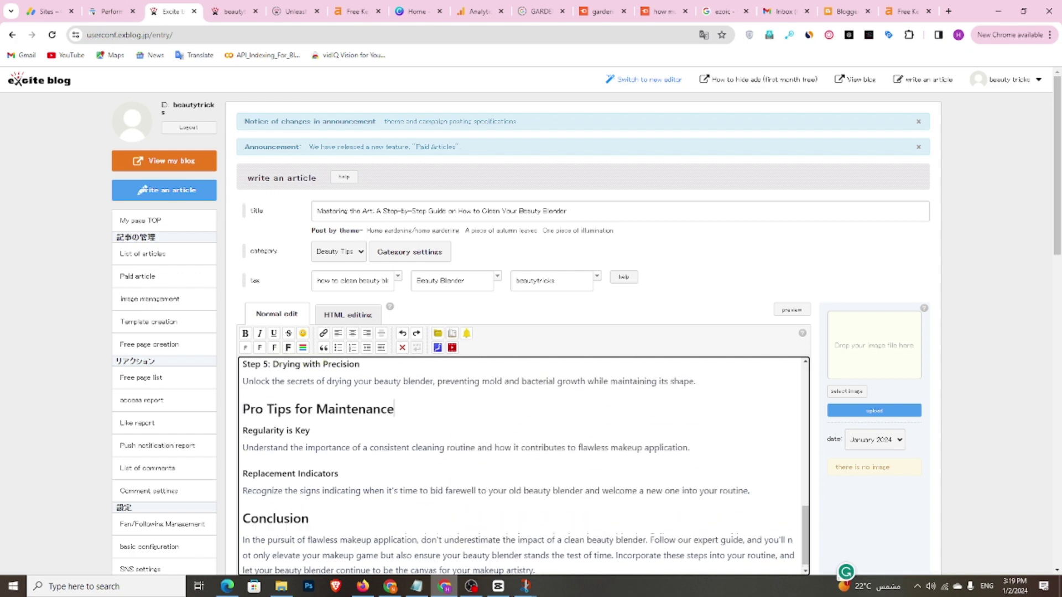
Upload the image "Your paragraph text (1)" from the Downloads folder to the article's images
{"action": "scroll", "coordinate": [408, 410], "scroll_direction": "up", "scroll_amount": 4}
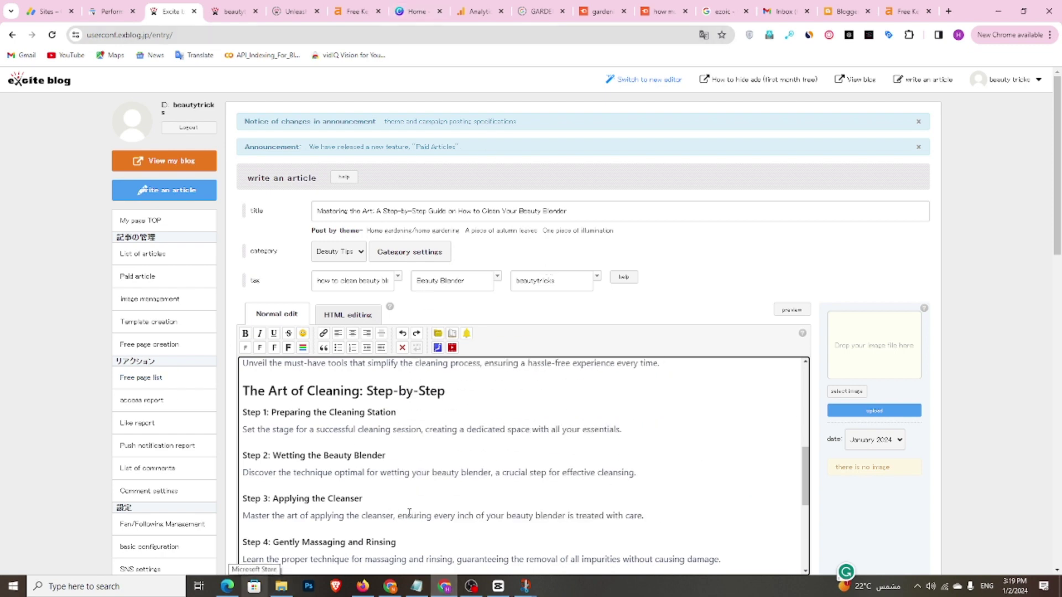
{"action": "scroll", "coordinate": [410, 513], "scroll_direction": "up", "scroll_amount": 2}
{"action": "scroll", "coordinate": [492, 446], "scroll_direction": "up", "scroll_amount": 3}
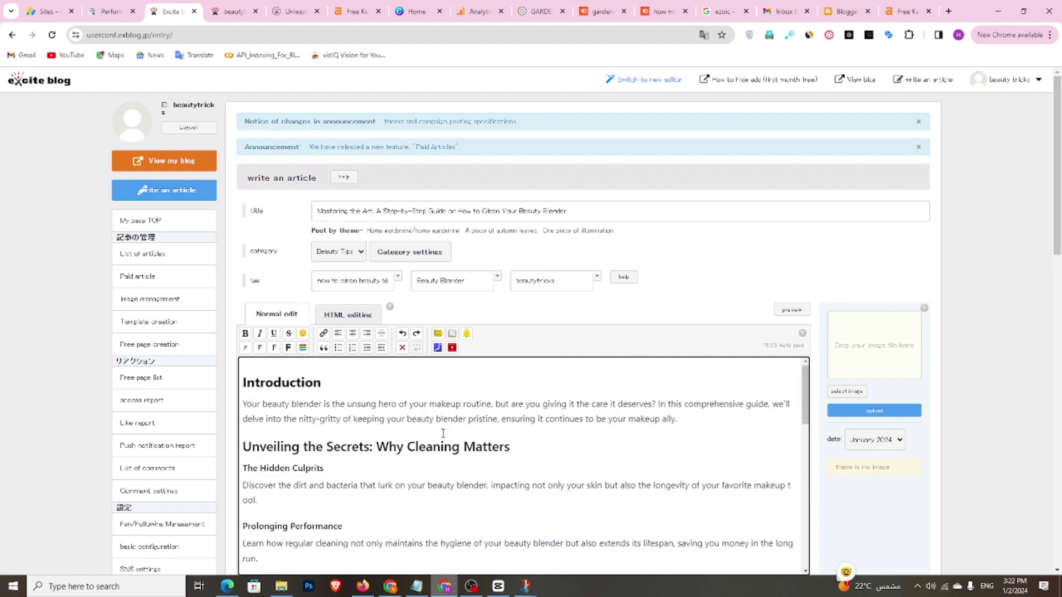
{"action": "left_click", "coordinate": [846, 392]}
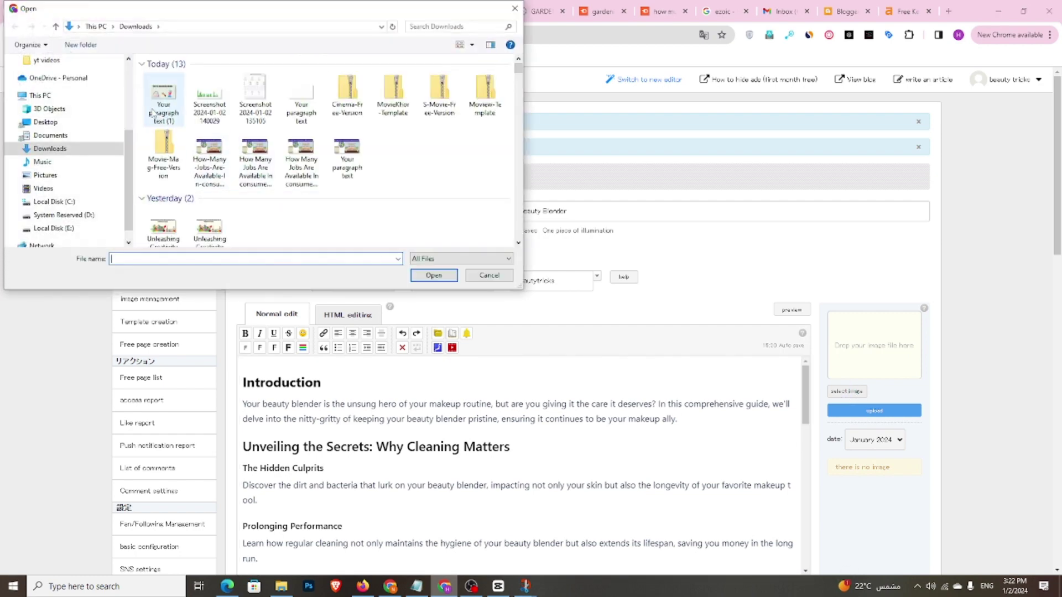
{"action": "double_click", "coordinate": [154, 112]}
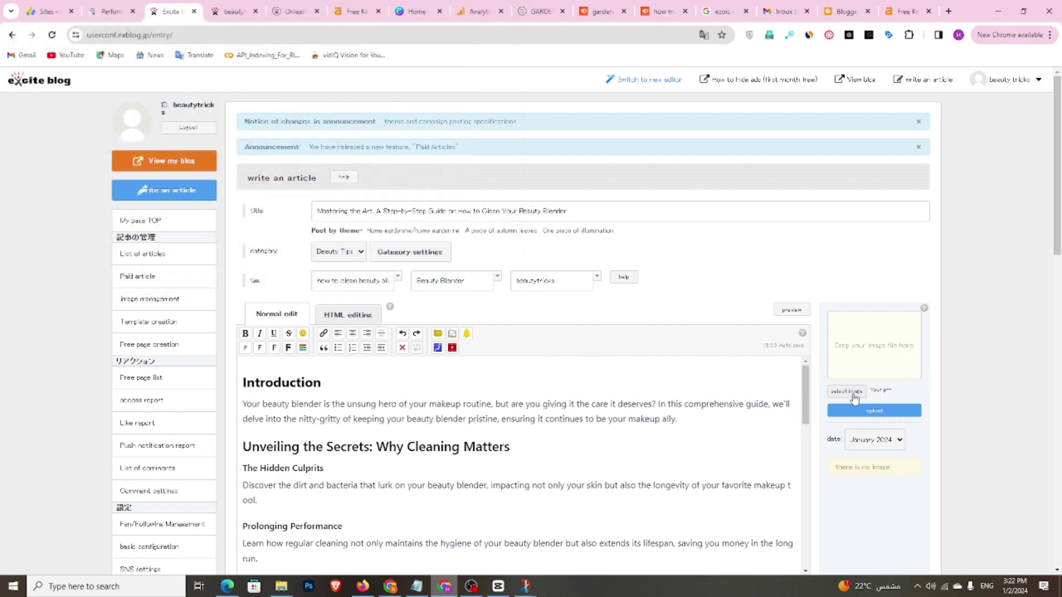
{"action": "left_click", "coordinate": [874, 416]}
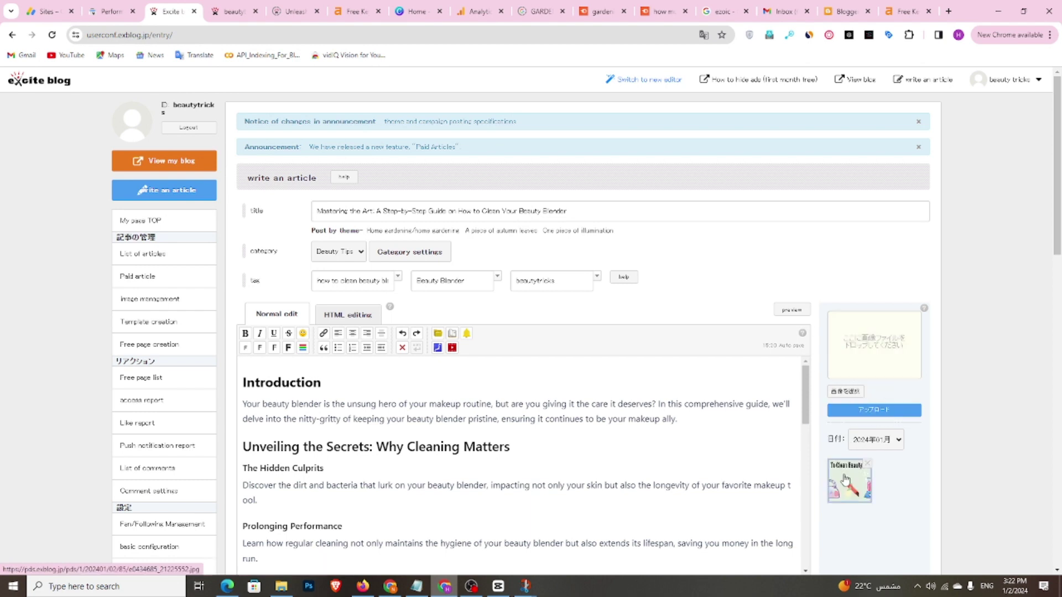
Insert the uploaded image on a new line below the introduction paragraph, above the "Unveiling the Secrets" heading
{"action": "left_click", "coordinate": [247, 380]}
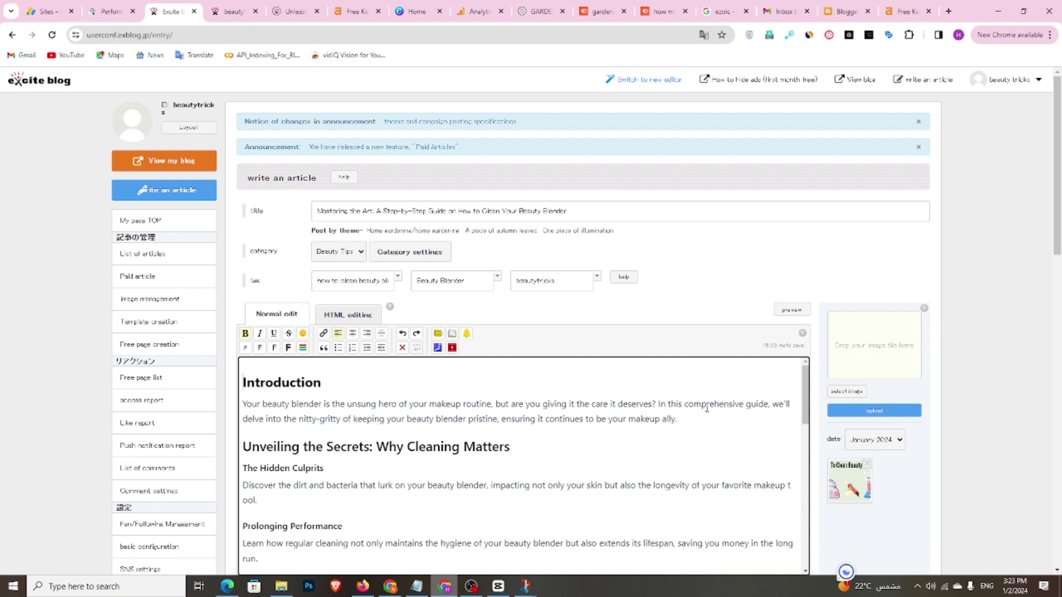
{"action": "key", "text": "Return"}
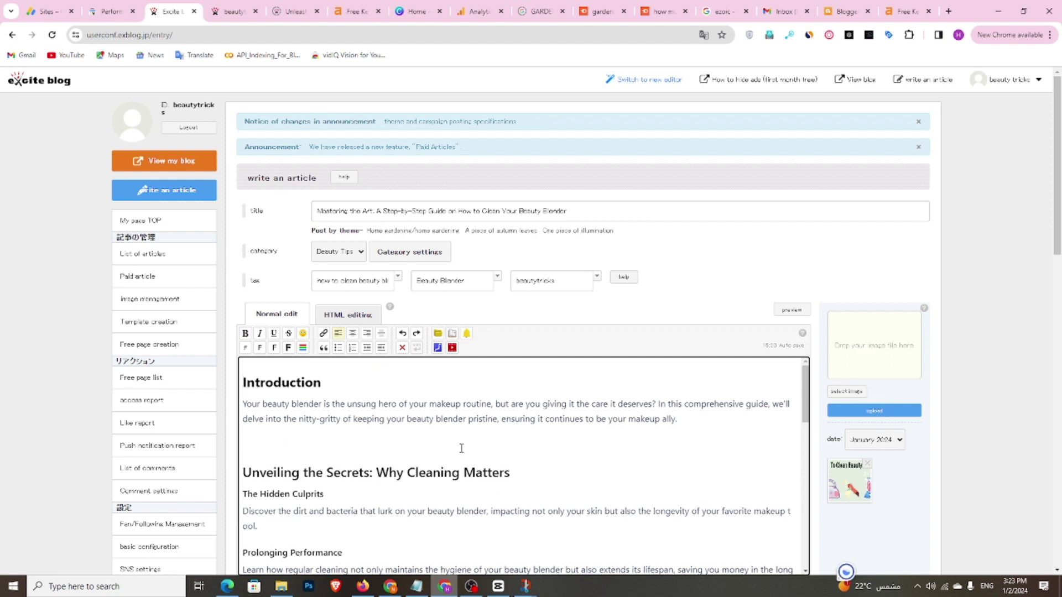
{"action": "left_click", "coordinate": [847, 458]}
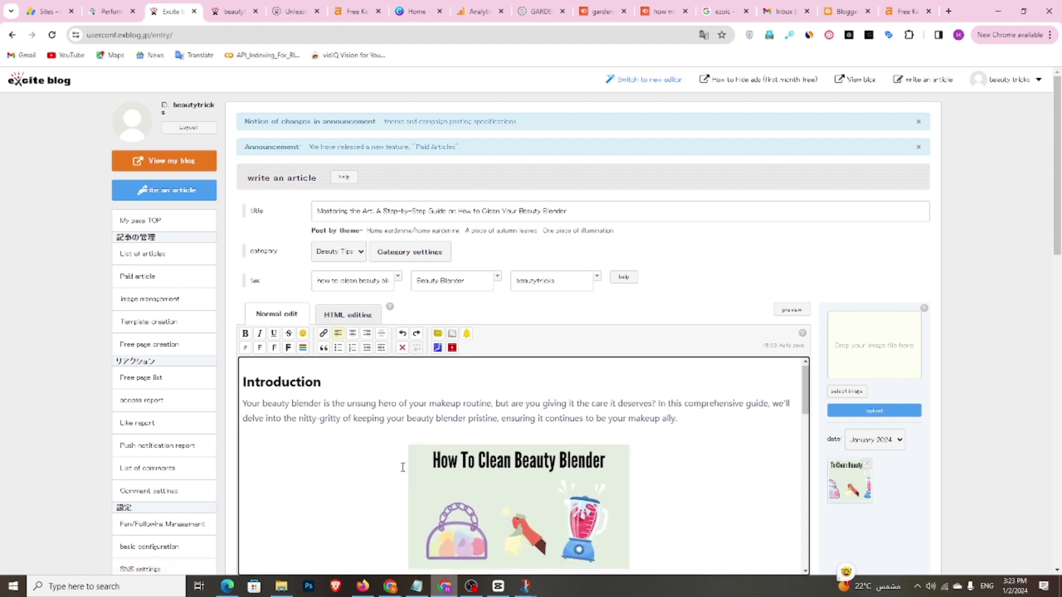
Set the uploaded beauty blender image as the article's thumbnail
{"action": "scroll", "coordinate": [402, 467], "scroll_direction": "down", "scroll_amount": 3}
{"action": "scroll", "coordinate": [323, 428], "scroll_direction": "up", "scroll_amount": 2}
{"action": "scroll", "coordinate": [323, 428], "scroll_direction": "down", "scroll_amount": 10}
{"action": "scroll", "coordinate": [283, 388], "scroll_direction": "down", "scroll_amount": 2}
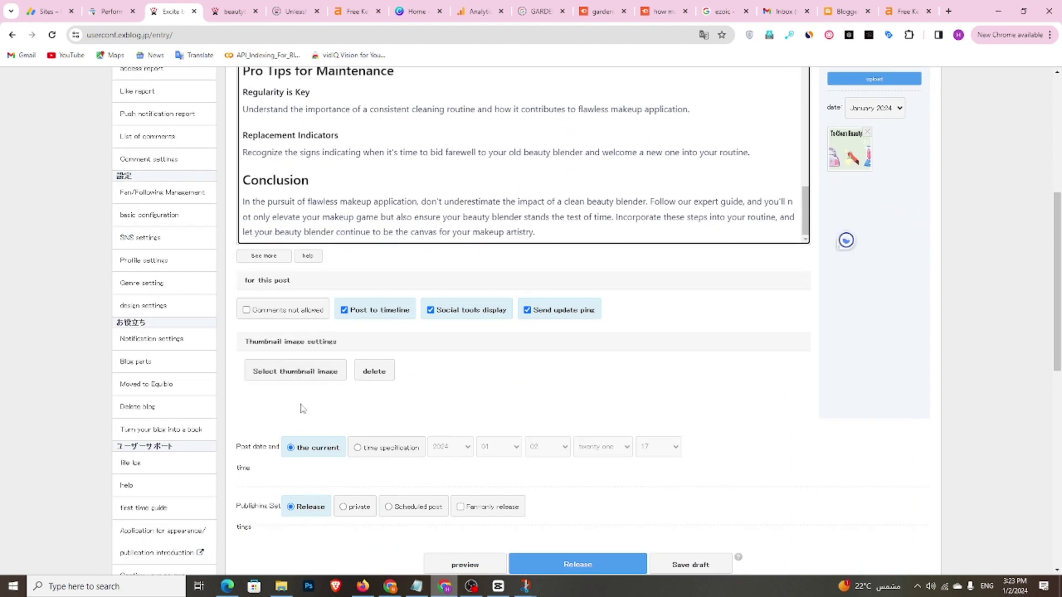
{"action": "left_click", "coordinate": [314, 377]}
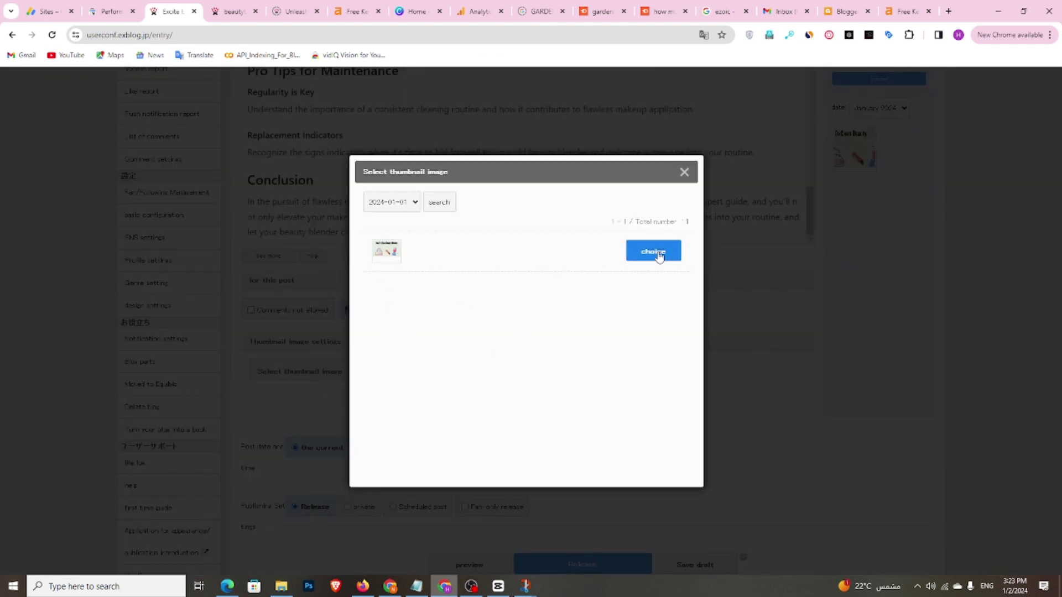
{"action": "left_click", "coordinate": [657, 253]}
{"action": "left_click", "coordinate": [591, 114]}
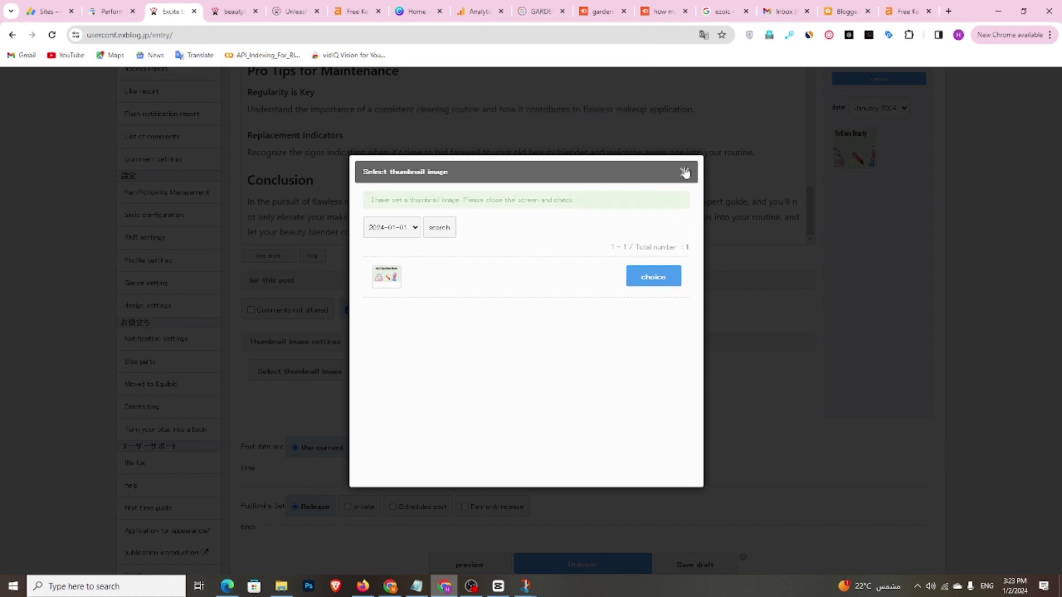
{"action": "left_click", "coordinate": [684, 172]}
Publish the article with the current date, and review it on the reloaded public beautytricks blog page
{"action": "scroll", "coordinate": [564, 417], "scroll_direction": "down", "scroll_amount": 4}
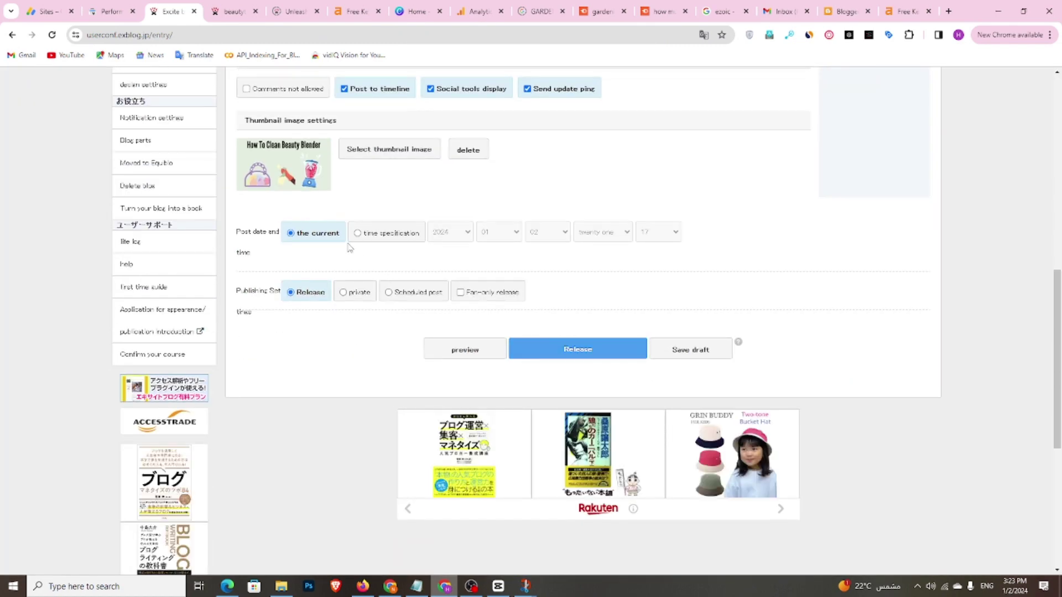
{"action": "left_click", "coordinate": [580, 353]}
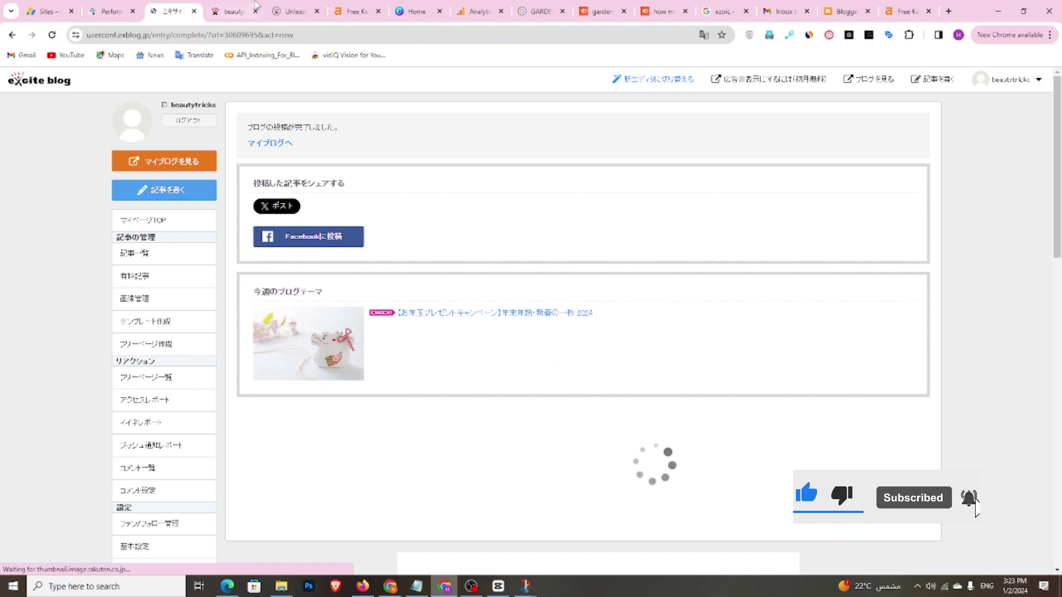
{"action": "left_click", "coordinate": [233, 11]}
{"action": "left_click", "coordinate": [51, 36]}
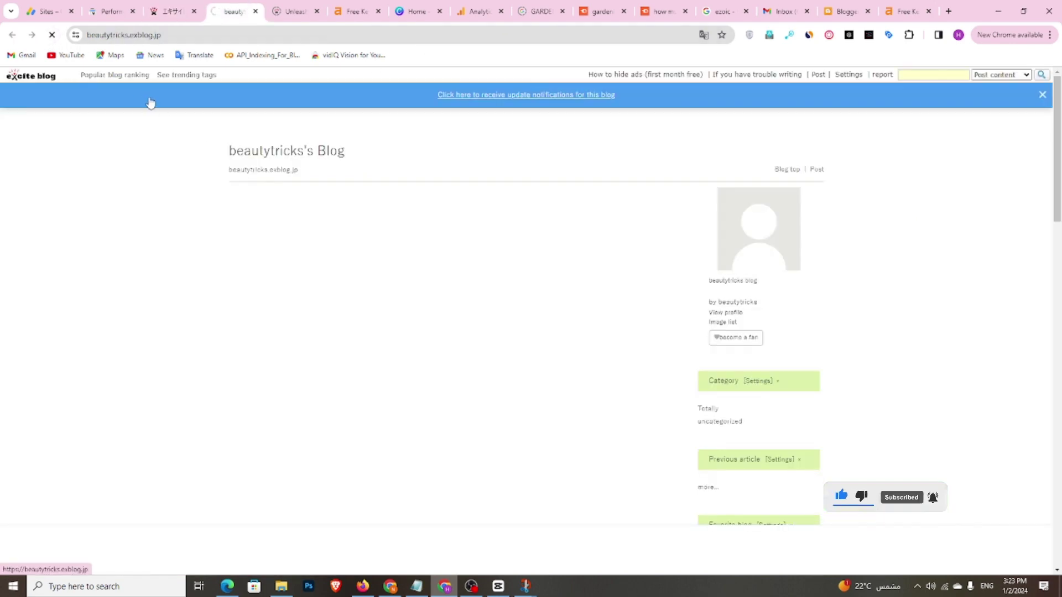
{"action": "scroll", "coordinate": [499, 367], "scroll_direction": "down", "scroll_amount": 17}
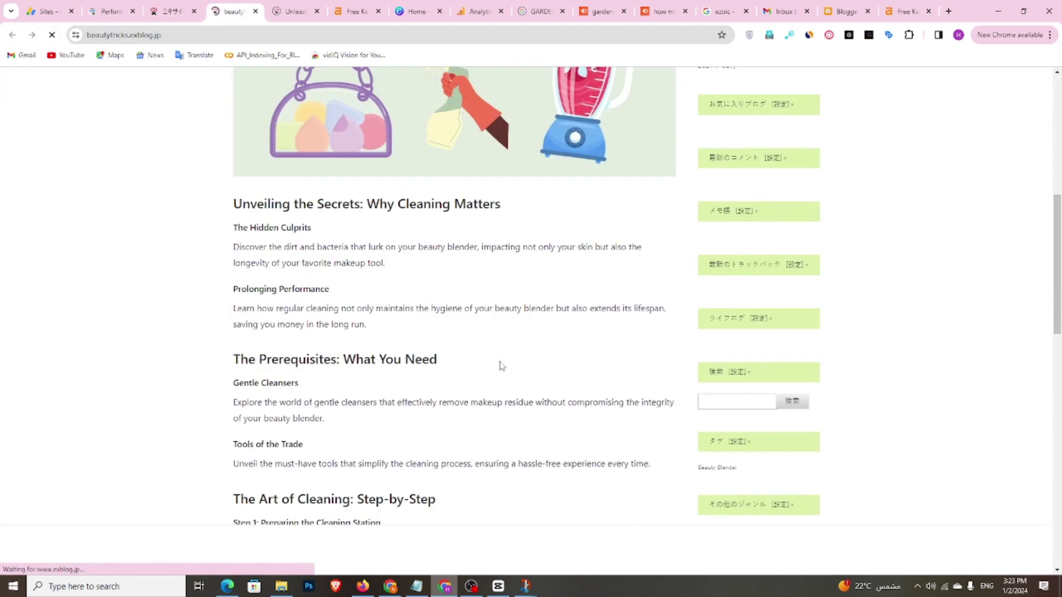
{"action": "scroll", "coordinate": [500, 367], "scroll_direction": "up", "scroll_amount": 7}
{"action": "scroll", "coordinate": [500, 368], "scroll_direction": "up", "scroll_amount": 6}
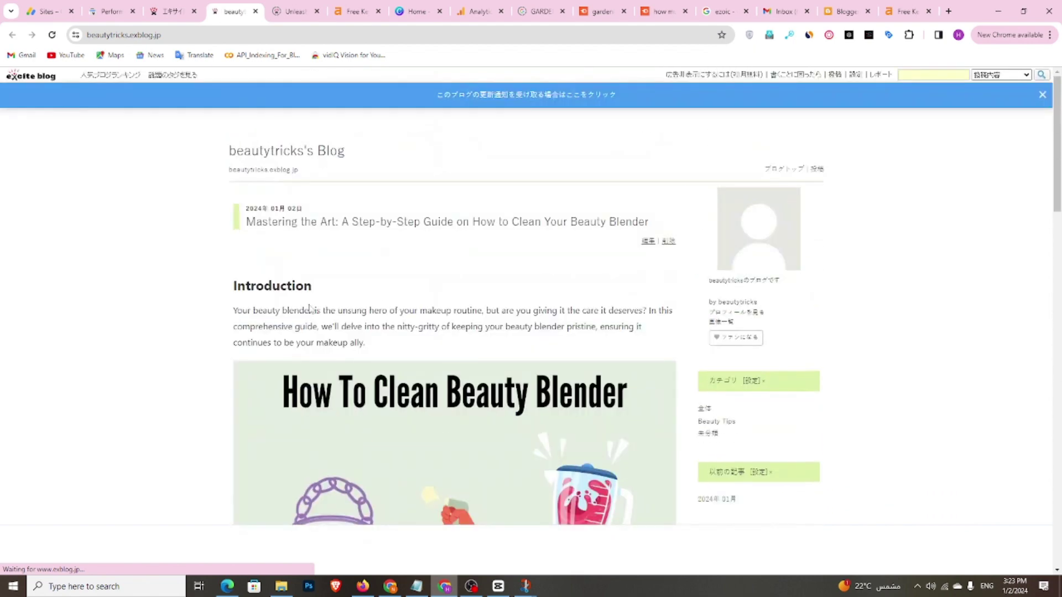
Return to the post completion page and translate it from Japanese to English
{"action": "left_click", "coordinate": [154, 10]}
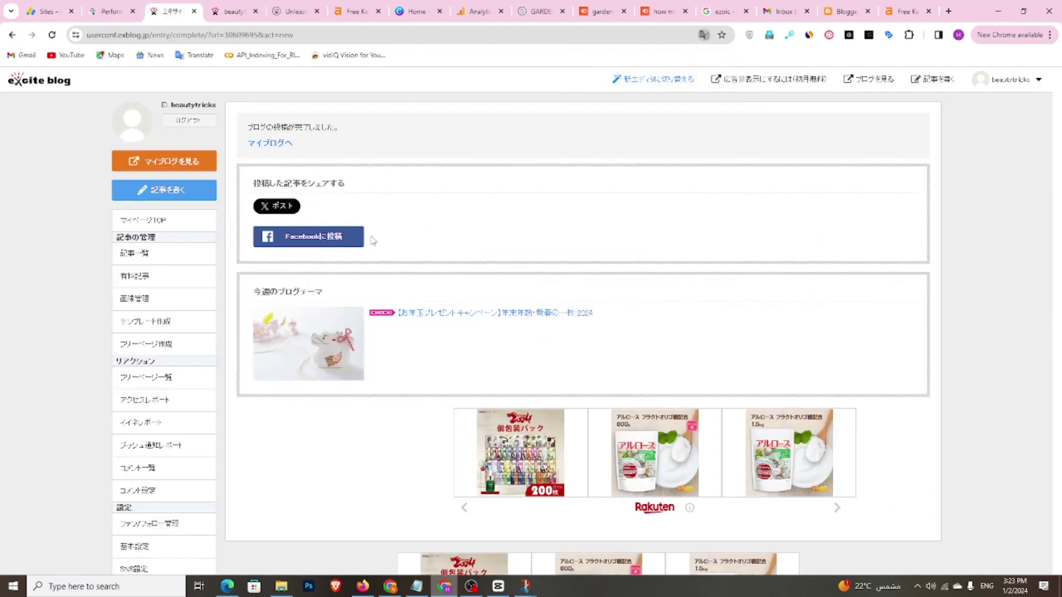
{"action": "right_click", "coordinate": [411, 130]}
{"action": "left_click", "coordinate": [451, 306]}
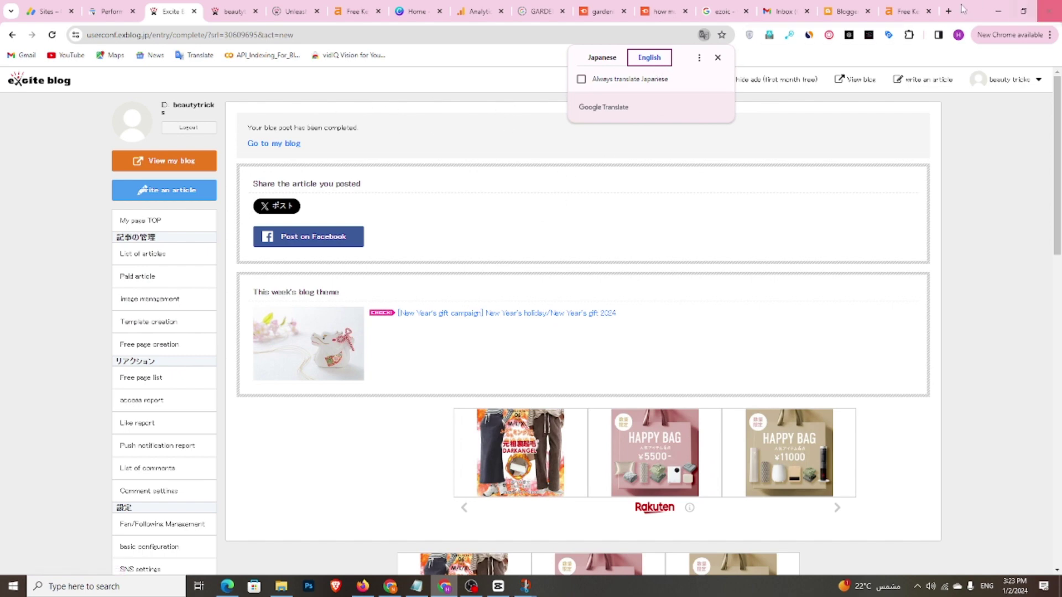
{"action": "left_click", "coordinate": [374, 109]}
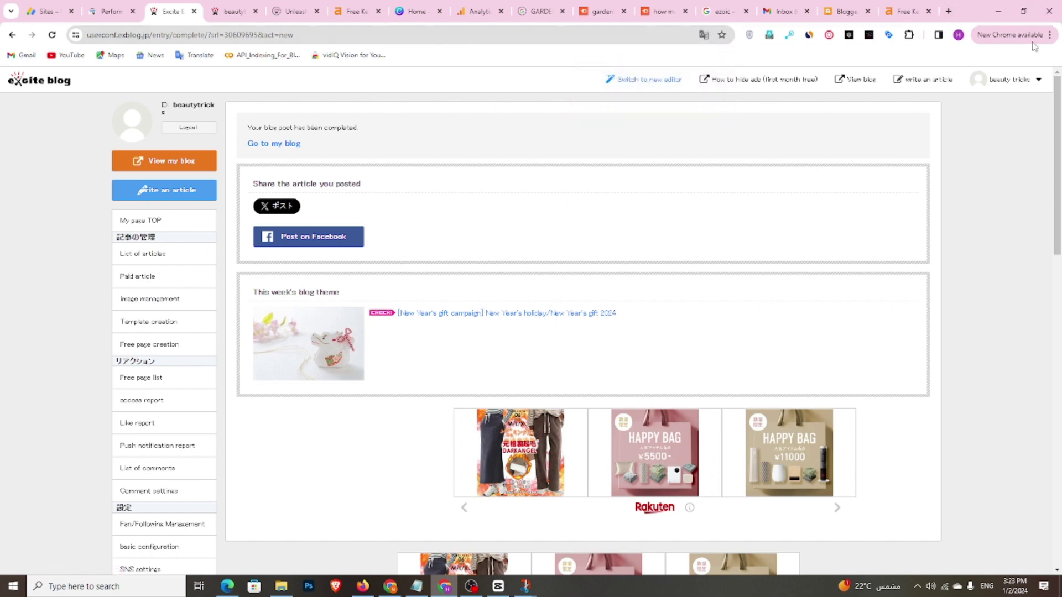
Search Google for "google analytics" in a new browser tab
{"action": "key", "text": "ctrl+t"}
{"action": "left_click", "coordinate": [473, 239]}
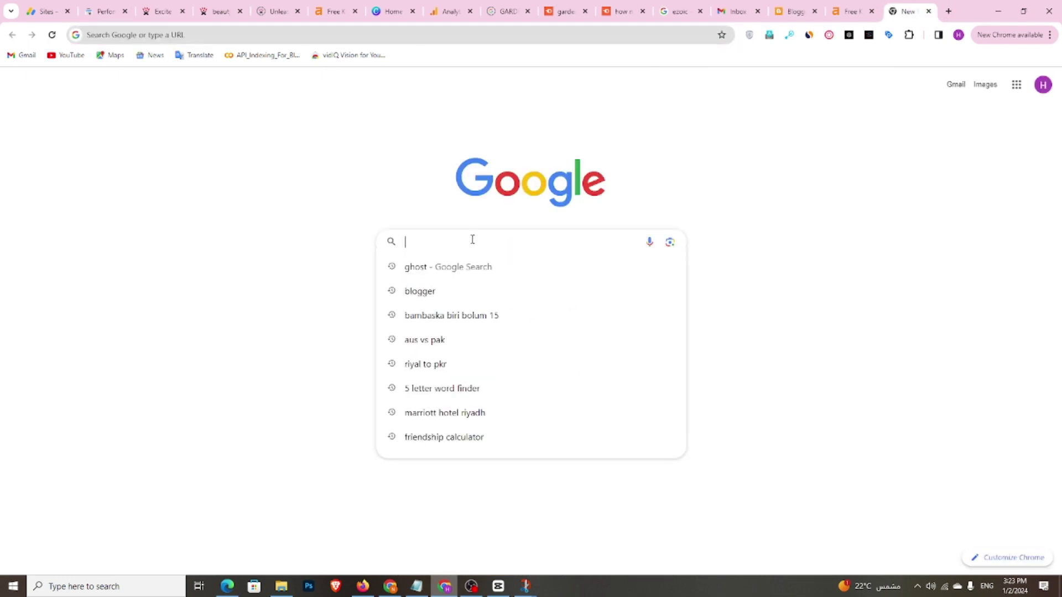
{"action": "type", "text": "GOOGLE "}
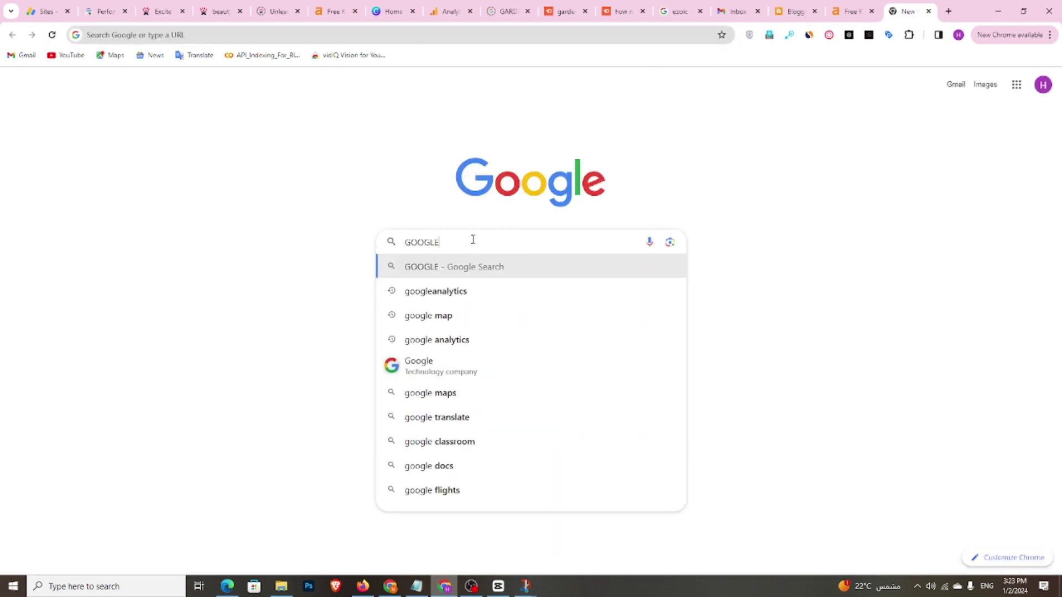
{"action": "type", "text": "ANALY"}
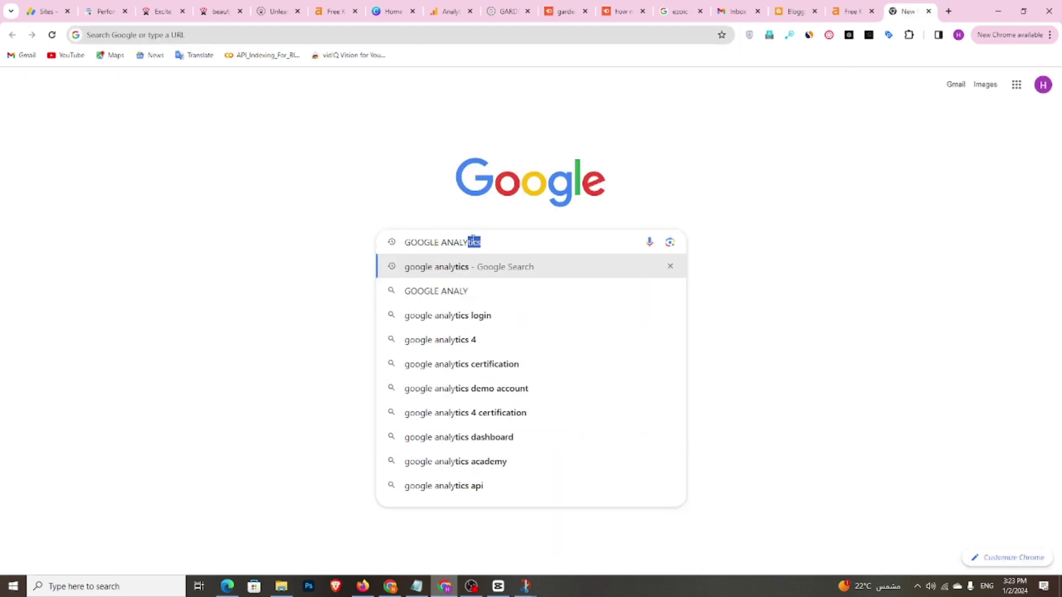
{"action": "type", "text": "TICS"}
{"action": "key", "text": "Return"}
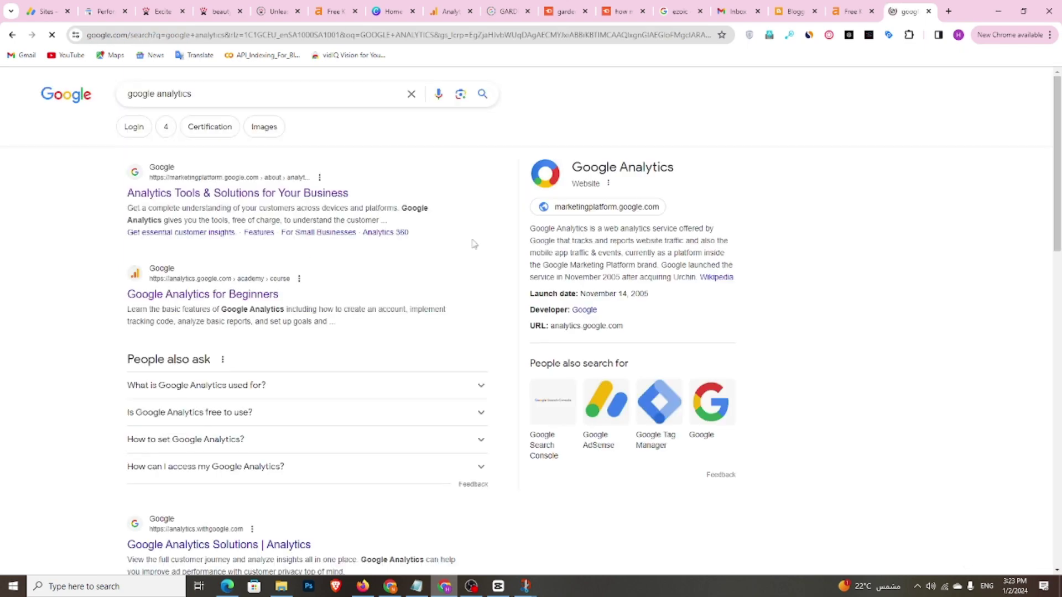
{"action": "left_click", "coordinate": [443, 589]}
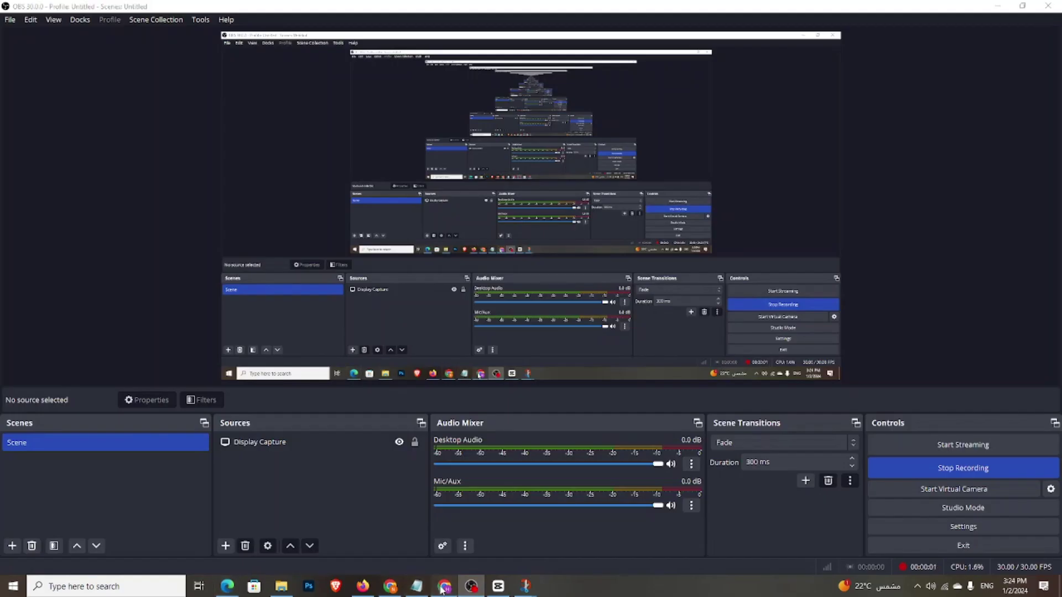
{"action": "left_click", "coordinate": [443, 589]}
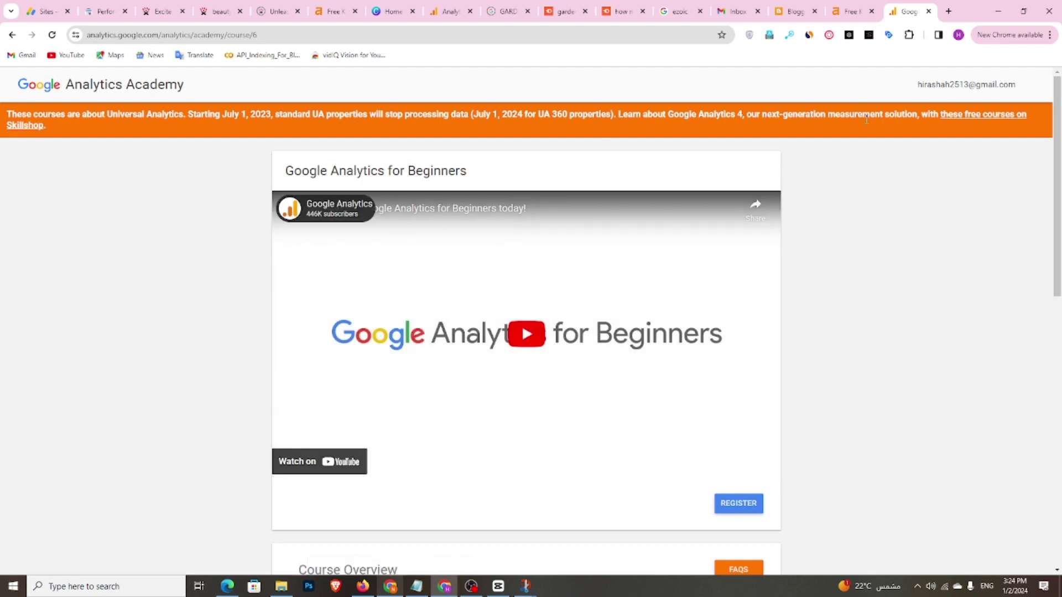
Look over the Google Analytics for Beginners course overview and open the course's registration survey
{"action": "scroll", "coordinate": [498, 365], "scroll_direction": "down", "scroll_amount": 10}
{"action": "scroll", "coordinate": [497, 365], "scroll_direction": "up", "scroll_amount": 5}
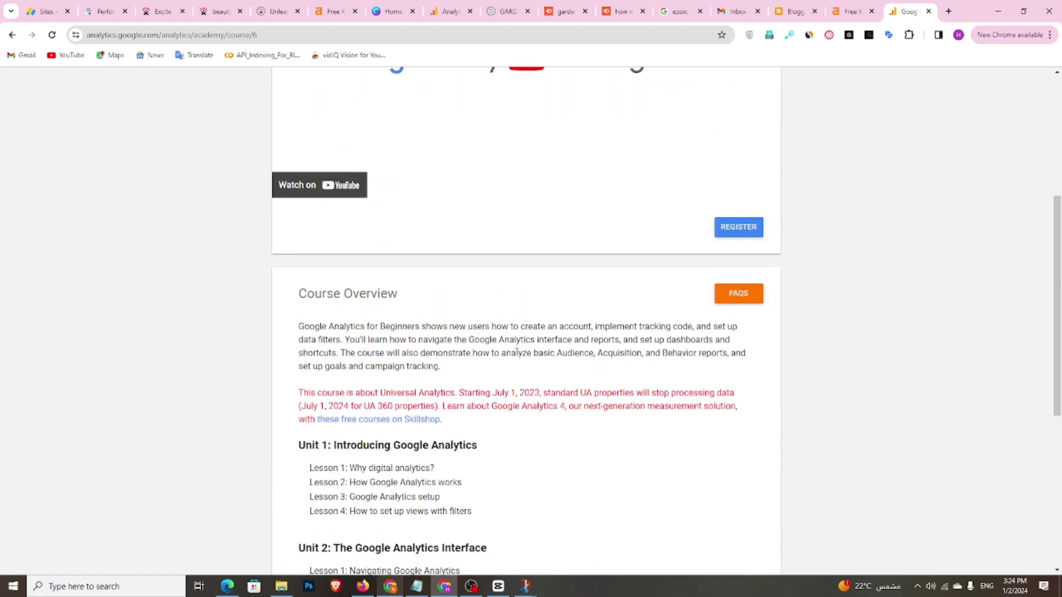
{"action": "left_click", "coordinate": [719, 230]}
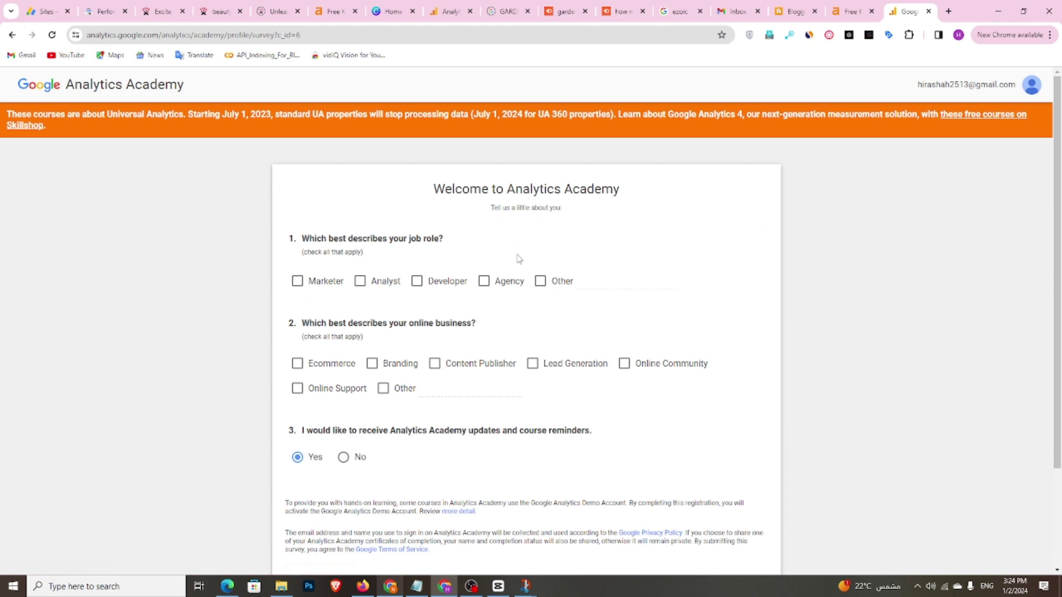
Leave the course survey, open Google Analytics from its official site, and check the list of existing accounts and properties
{"action": "left_click", "coordinate": [12, 35]}
{"action": "left_click", "coordinate": [12, 35]}
{"action": "left_click", "coordinate": [238, 194]}
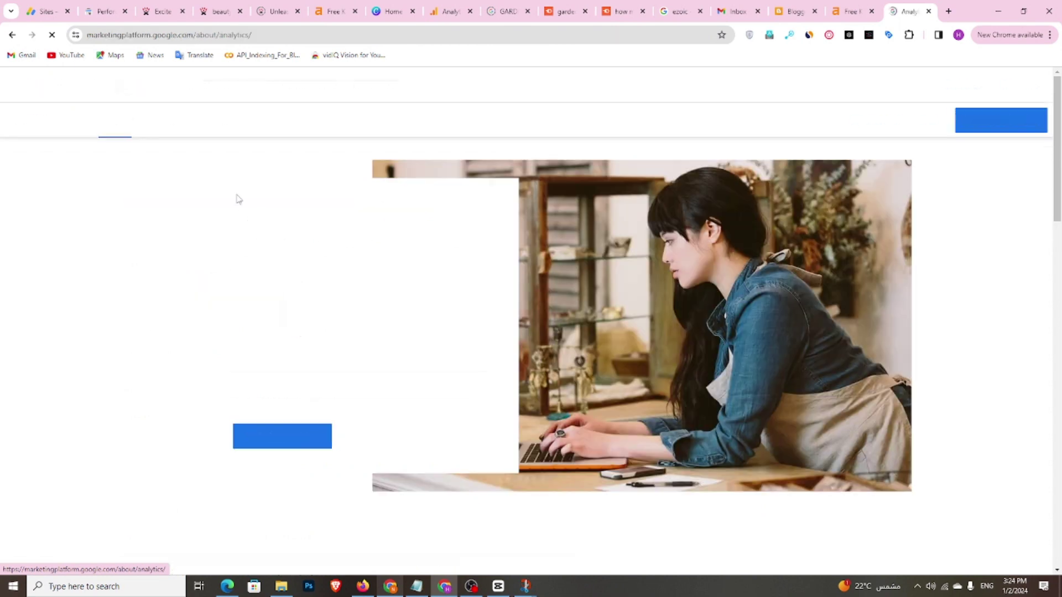
{"action": "left_click", "coordinate": [994, 123]}
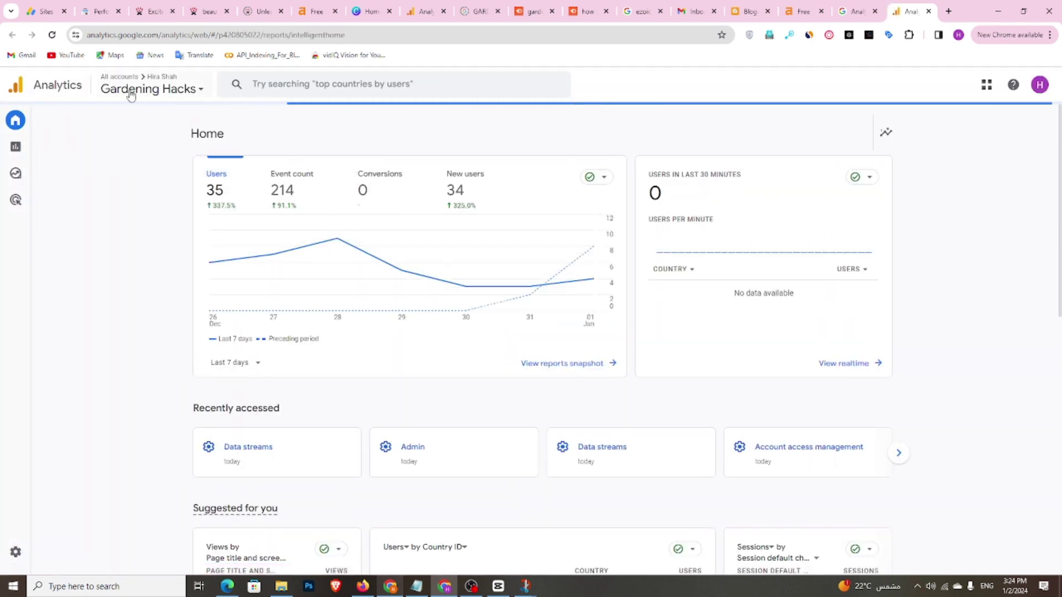
{"action": "left_click", "coordinate": [154, 91]}
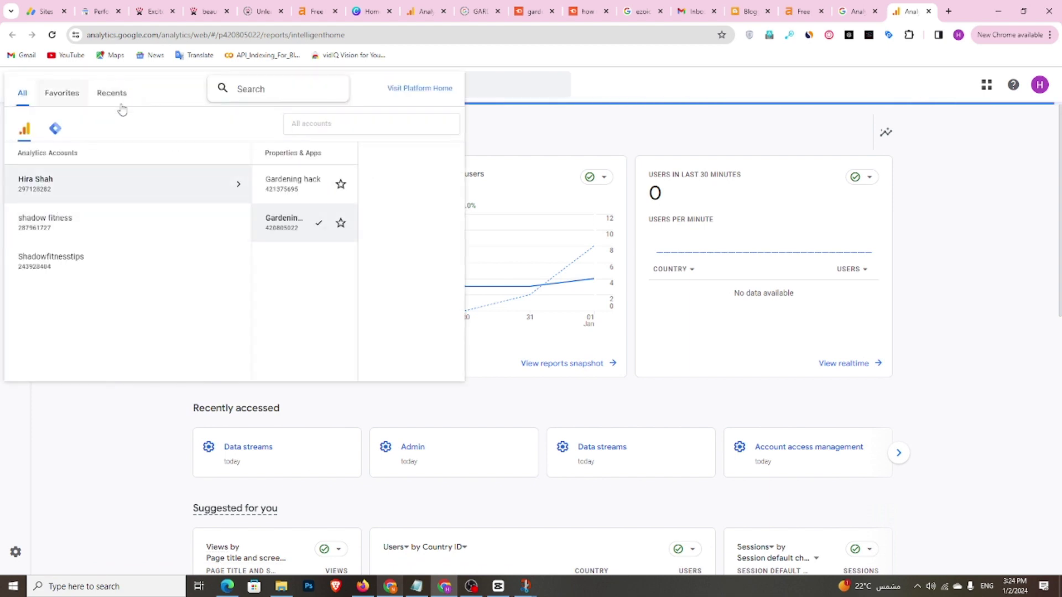
{"action": "left_click", "coordinate": [59, 463]}
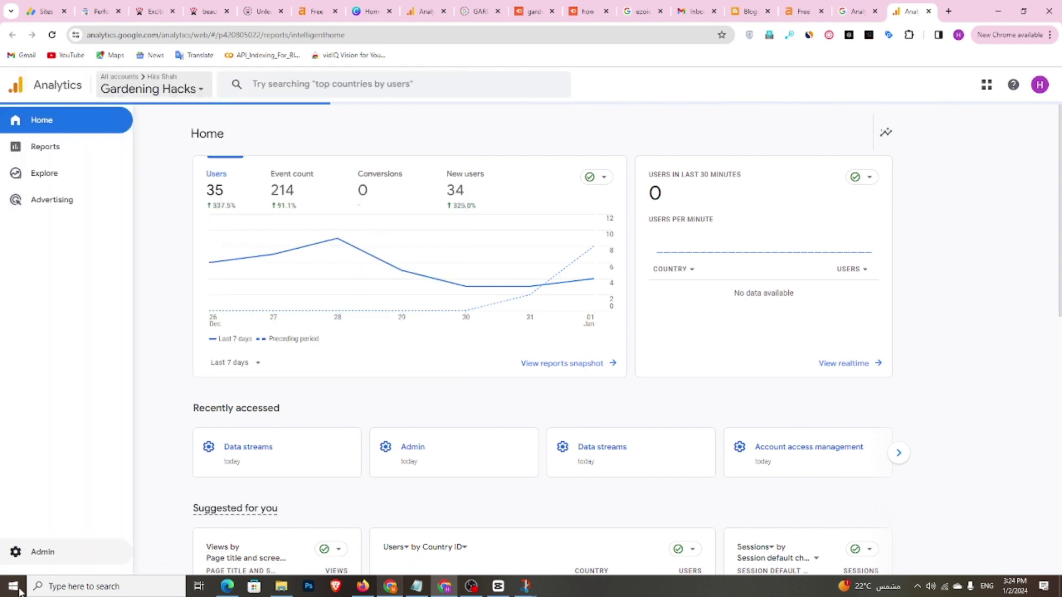
Create a new Analytics account named Beauty Tips with Google products & services data sharing enabled, and continue to property creation
{"action": "left_click", "coordinate": [18, 555]}
{"action": "left_click", "coordinate": [236, 341]}
{"action": "type", "text": "B"}
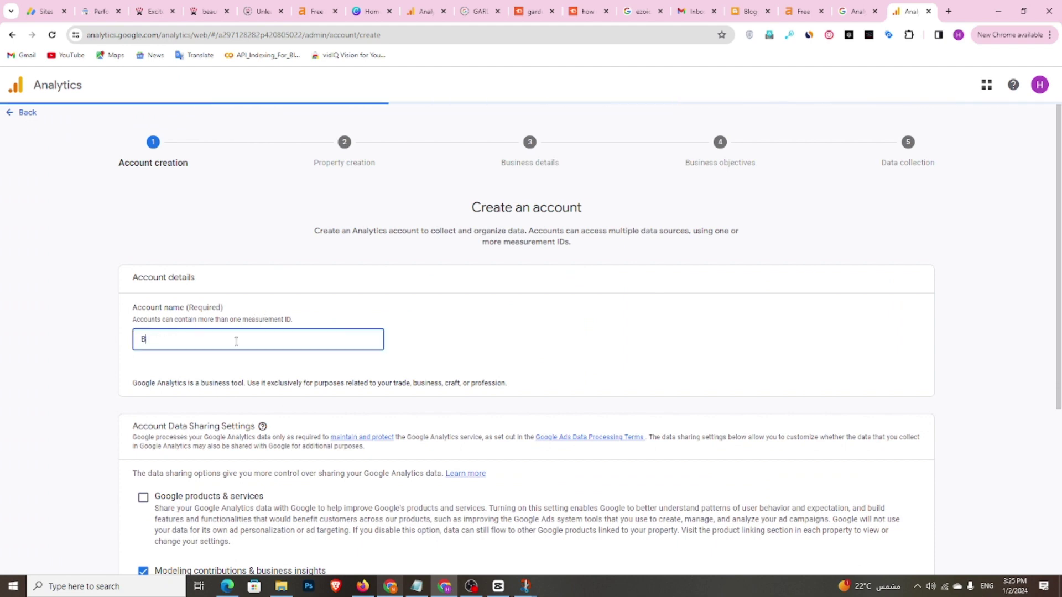
{"action": "type", "text": "eauty Tips"}
{"action": "scroll", "coordinate": [236, 342], "scroll_direction": "down", "scroll_amount": 3}
{"action": "scroll", "coordinate": [166, 498], "scroll_direction": "down", "scroll_amount": 2}
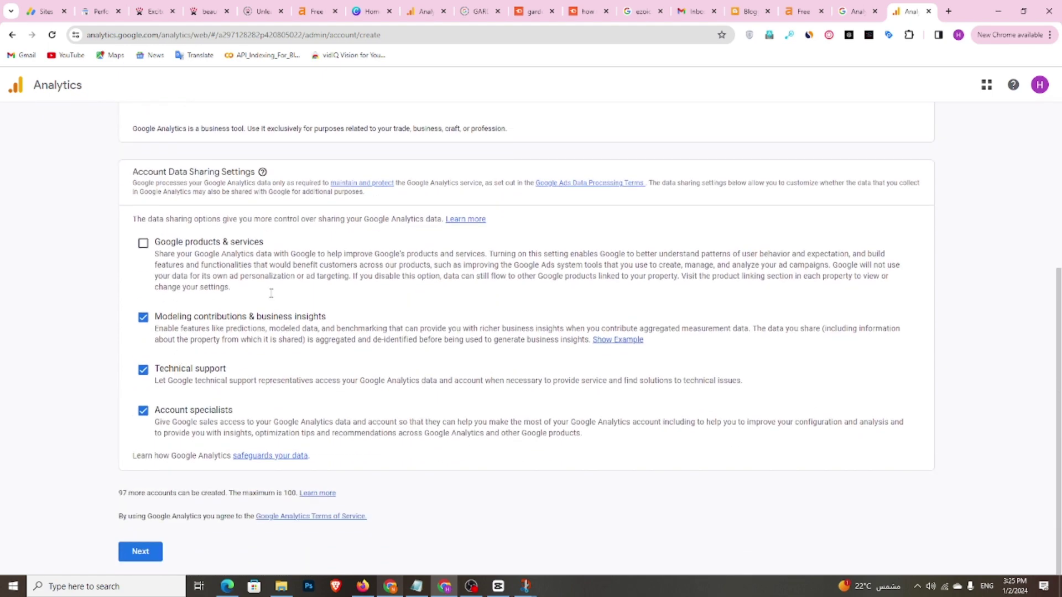
{"action": "left_click", "coordinate": [142, 245]}
{"action": "left_click", "coordinate": [145, 553]}
Name the new property Beauty Tricks, keep the United States reporting time zone, and continue to the business details
{"action": "left_click", "coordinate": [474, 325]}
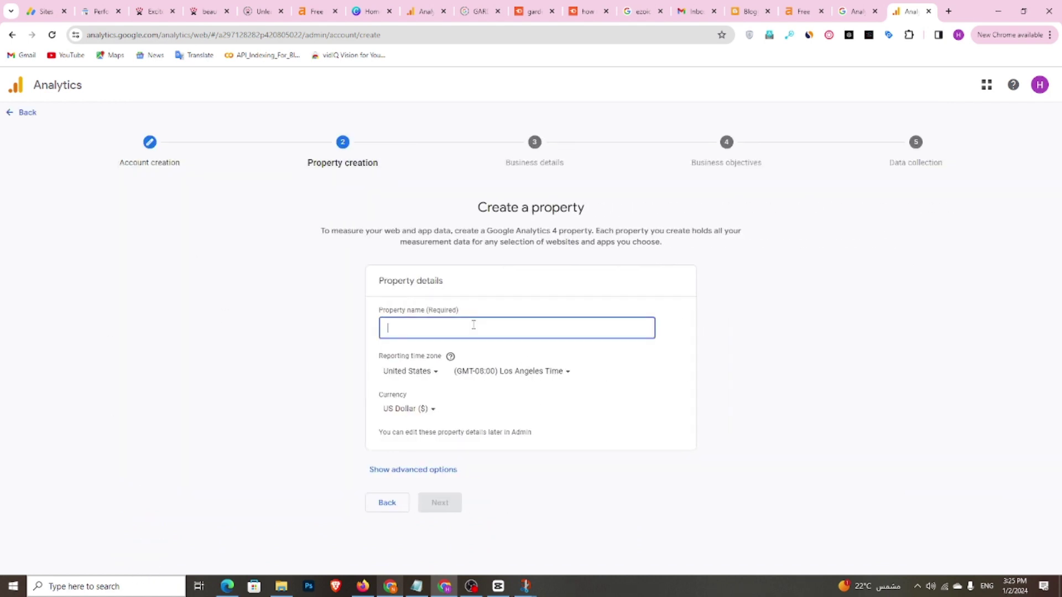
{"action": "type", "text": "Beauty Tricks"}
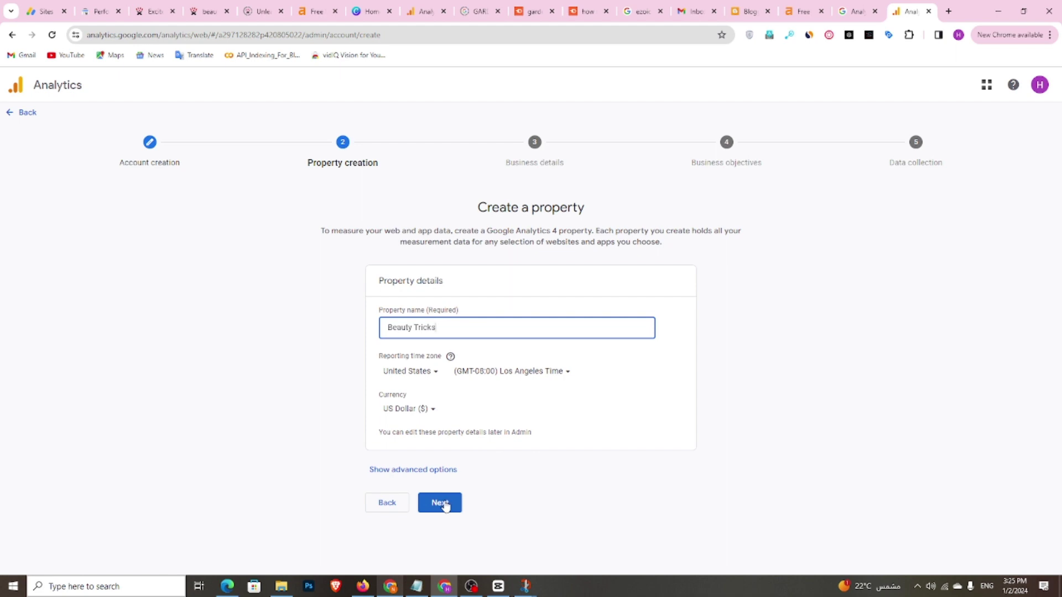
{"action": "left_click", "coordinate": [431, 378]}
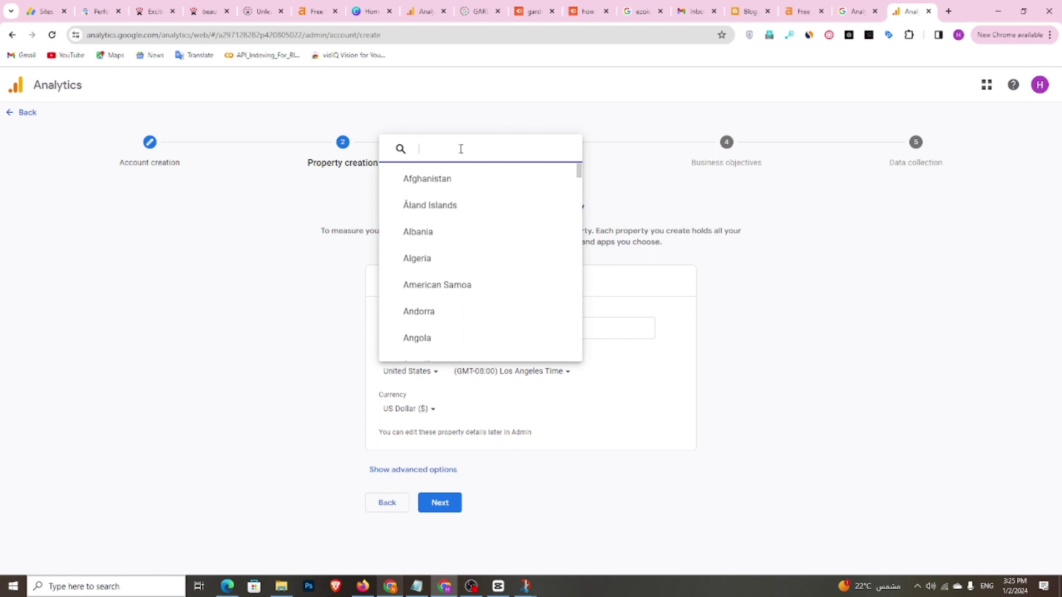
{"action": "left_click", "coordinate": [457, 509]}
{"action": "left_click", "coordinate": [429, 506]}
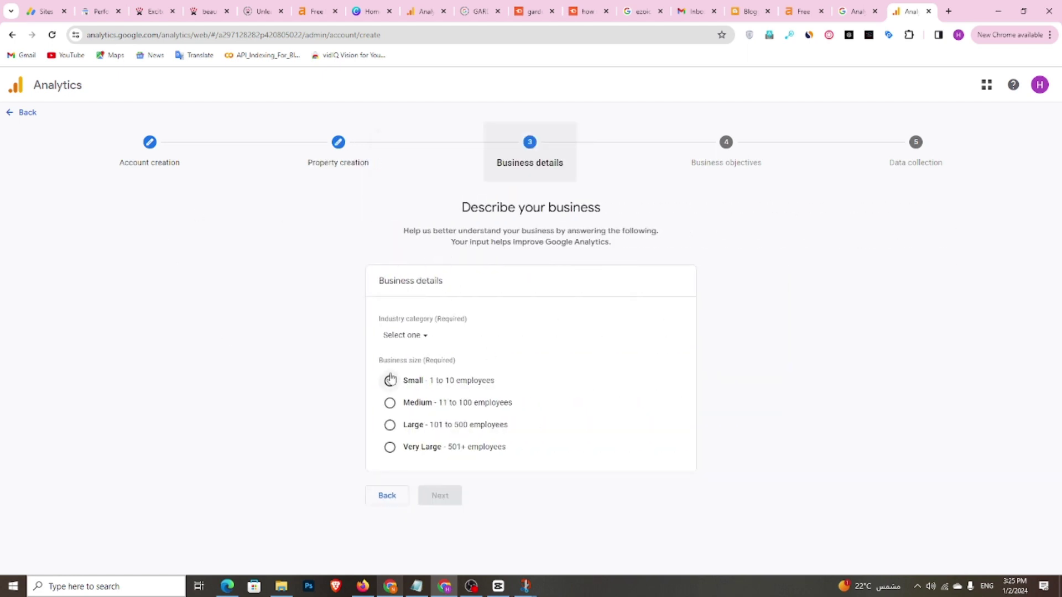
Set the industry category to Beauty & Fitness and the business size to Small, and continue to the business objectives
{"action": "left_click", "coordinate": [413, 337]}
{"action": "scroll", "coordinate": [465, 440], "scroll_direction": "down", "scroll_amount": 4}
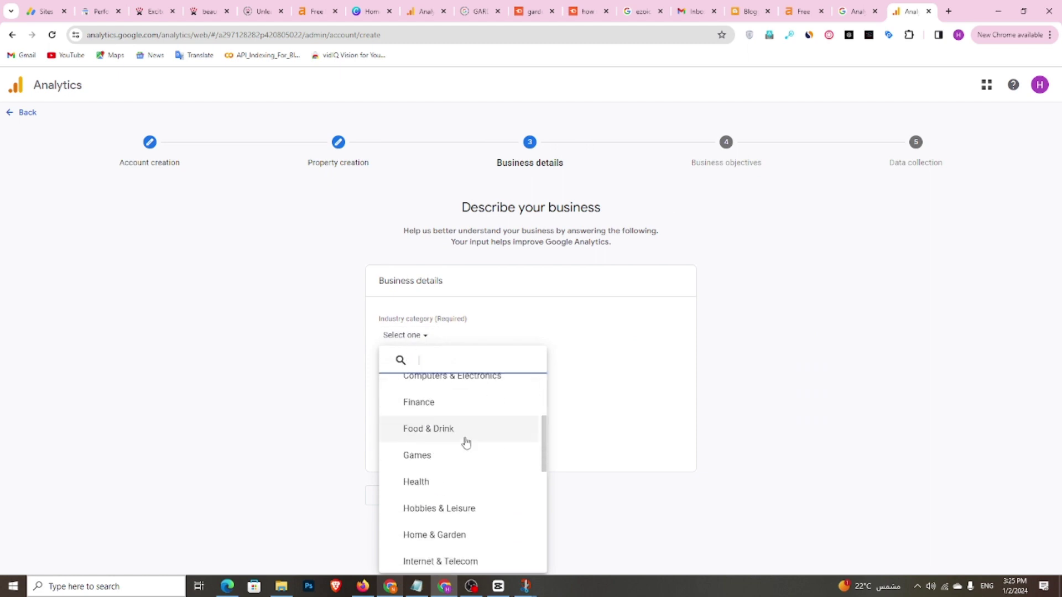
{"action": "scroll", "coordinate": [492, 481], "scroll_direction": "down", "scroll_amount": 2}
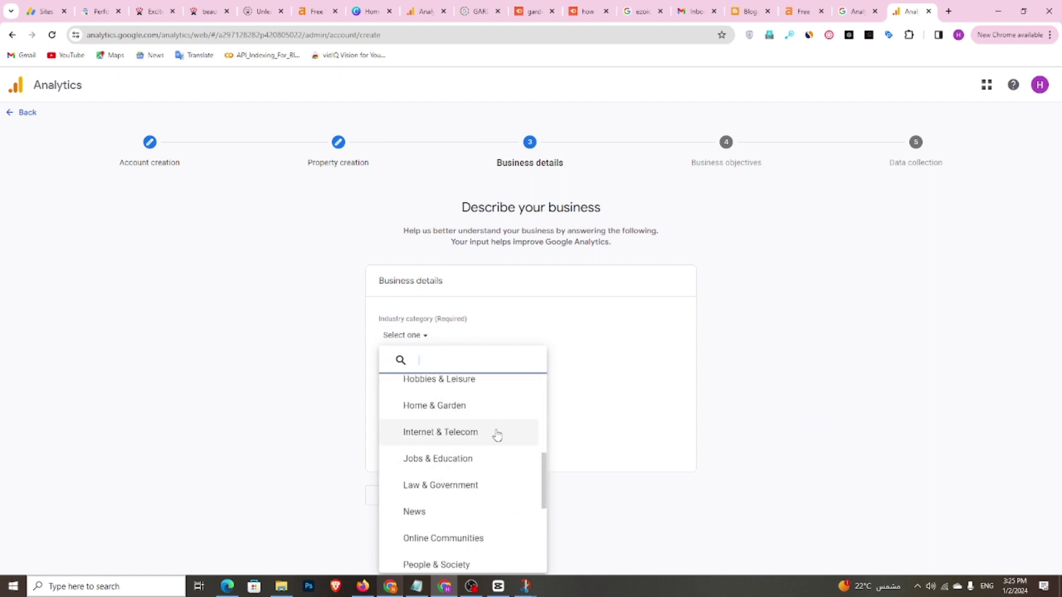
{"action": "scroll", "coordinate": [498, 436], "scroll_direction": "down", "scroll_amount": 3}
{"action": "scroll", "coordinate": [489, 448], "scroll_direction": "down", "scroll_amount": 2}
{"action": "scroll", "coordinate": [482, 470], "scroll_direction": "up", "scroll_amount": 3}
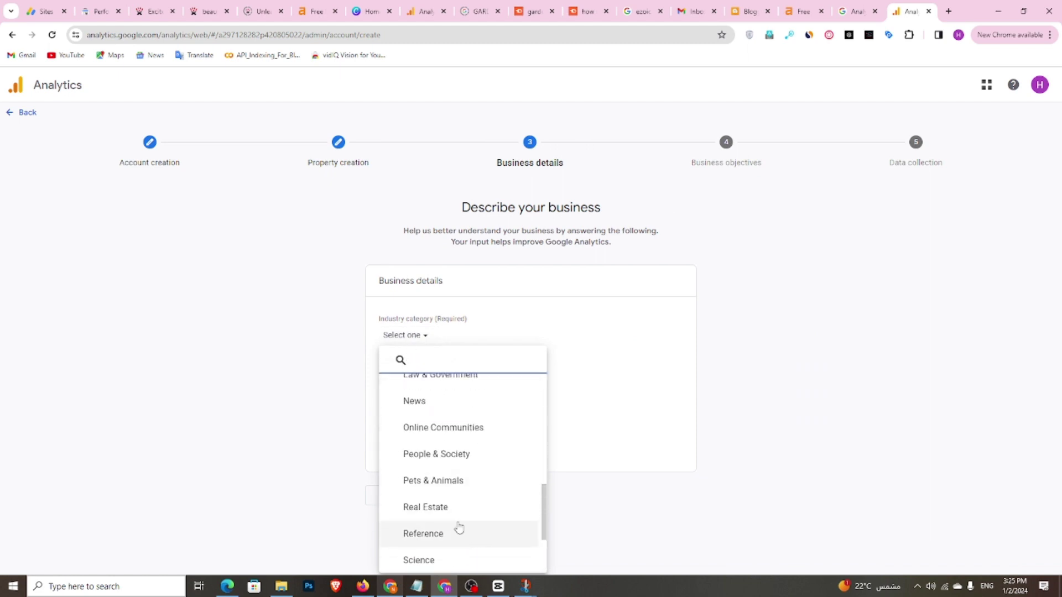
{"action": "scroll", "coordinate": [468, 498], "scroll_direction": "up", "scroll_amount": 6}
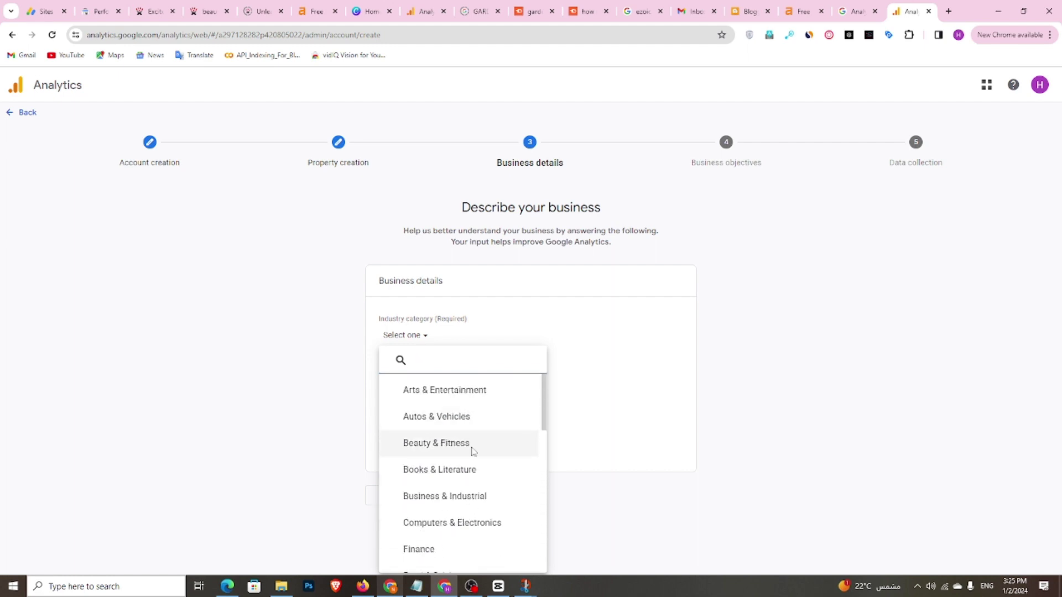
{"action": "left_click", "coordinate": [472, 446]}
{"action": "left_click", "coordinate": [390, 380]}
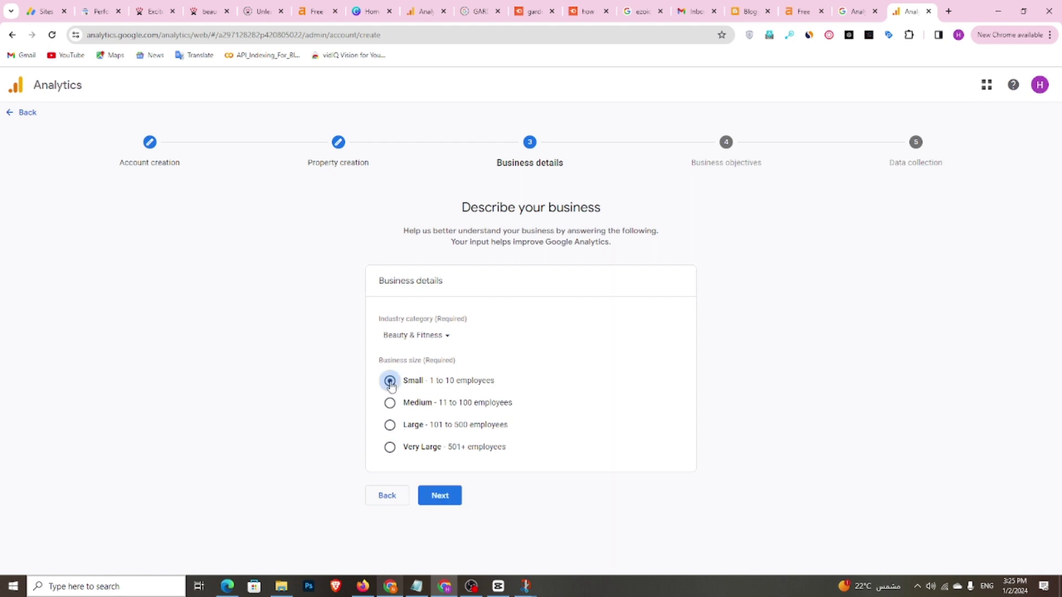
{"action": "left_click", "coordinate": [452, 505]}
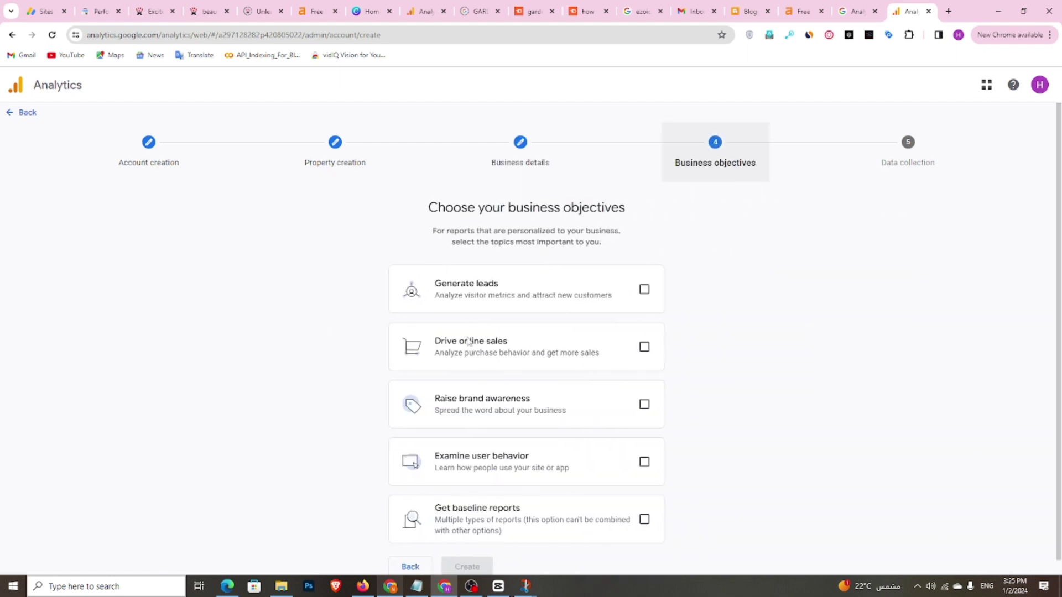
Choose Examine user behavior as the business objective and submit the account and property for creation
{"action": "left_click", "coordinate": [643, 460]}
{"action": "scroll", "coordinate": [642, 453], "scroll_direction": "down", "scroll_amount": 1}
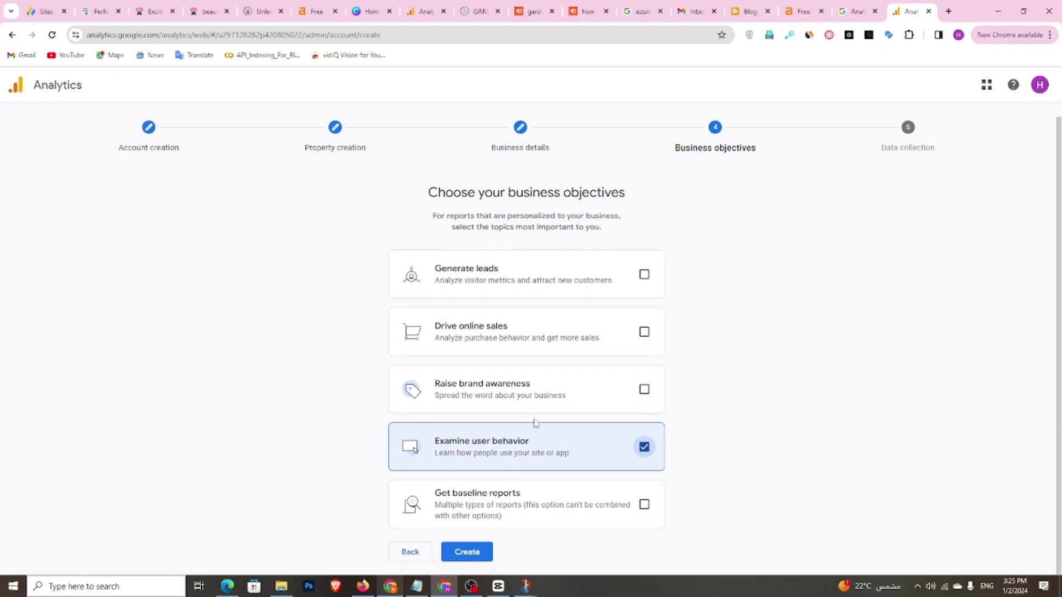
{"action": "left_click", "coordinate": [470, 552]}
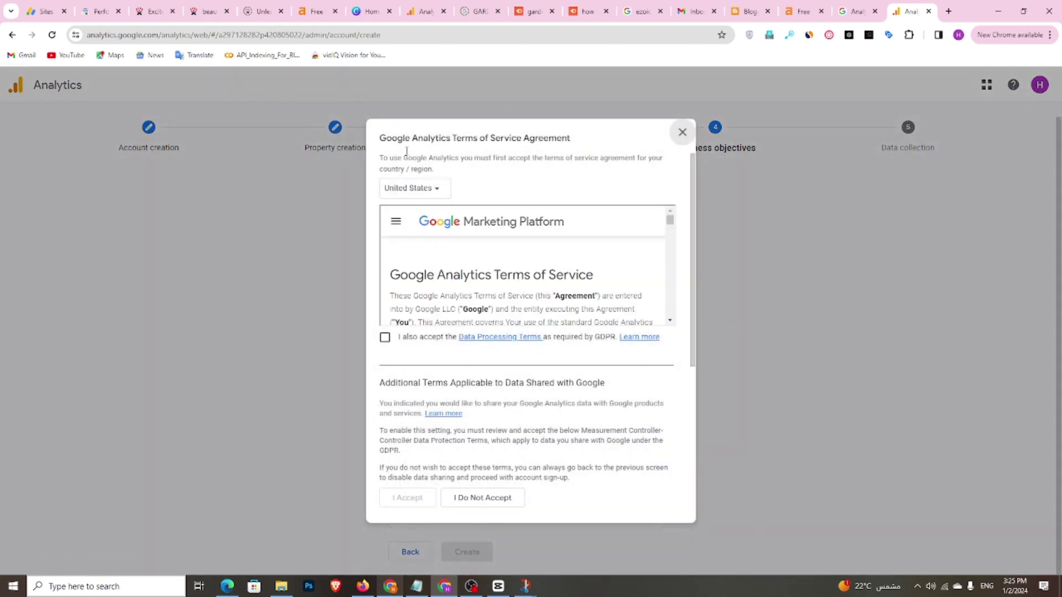
Set the terms of service country to Saudi Arabia, agree to both sets of data terms, and accept the agreement
{"action": "left_click", "coordinate": [435, 191]}
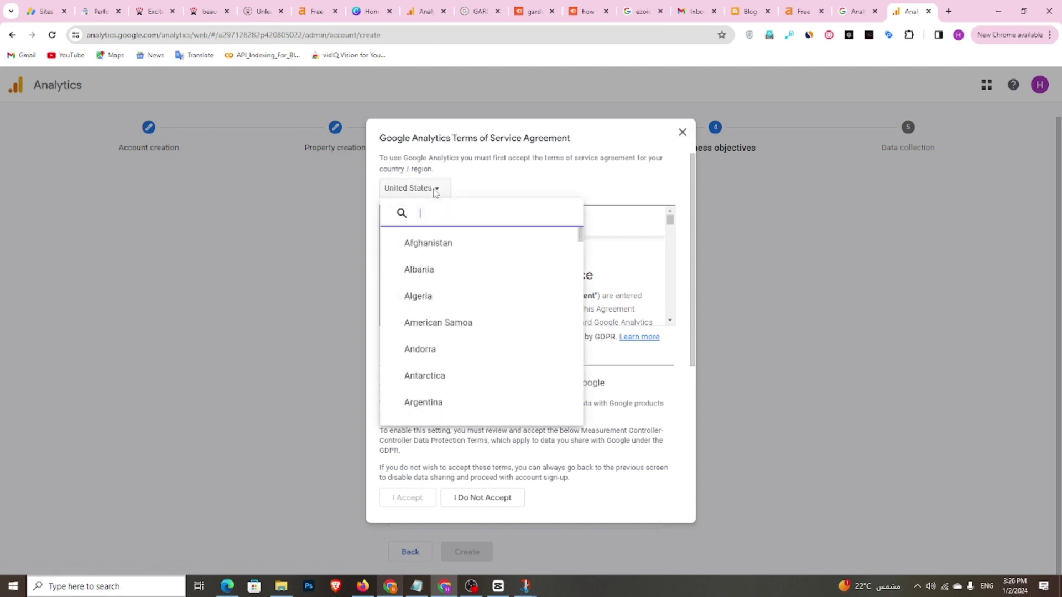
{"action": "left_click", "coordinate": [437, 195]}
{"action": "left_click", "coordinate": [385, 337]}
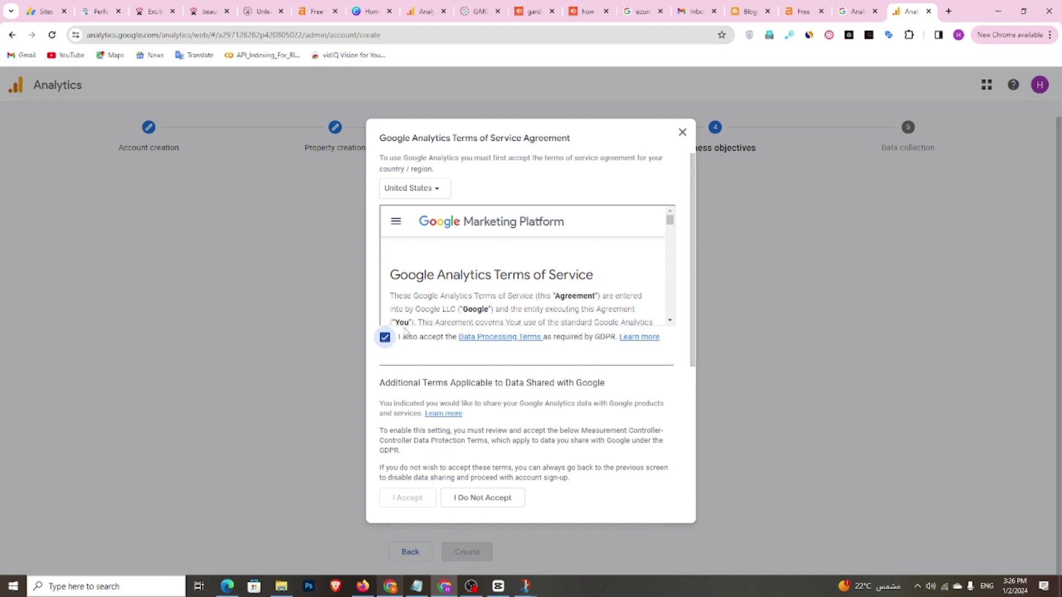
{"action": "left_click", "coordinate": [445, 191]}
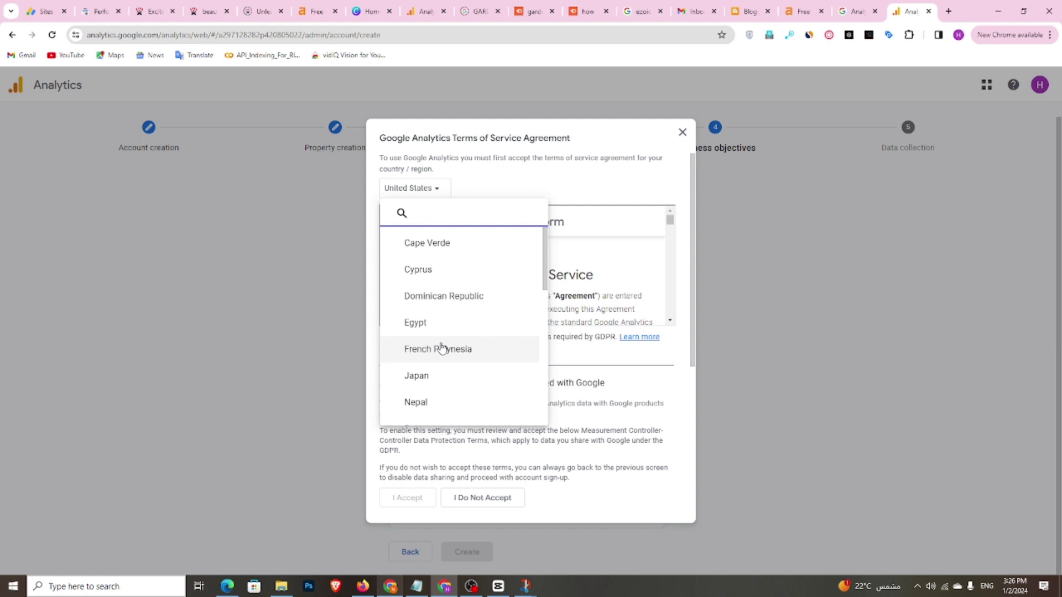
{"action": "type", "text": "saud"}
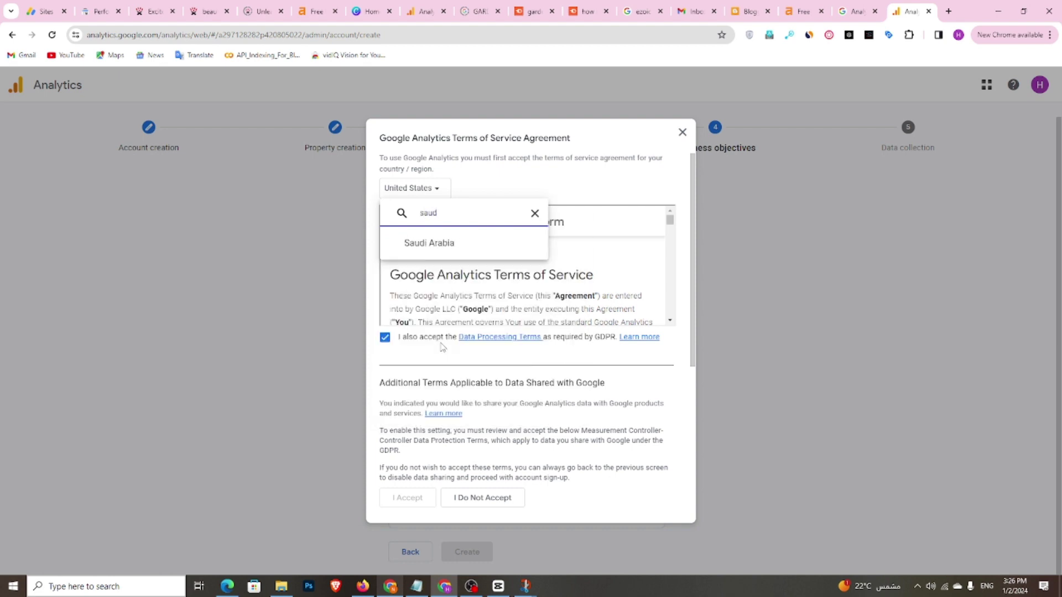
{"action": "left_click", "coordinate": [428, 249]}
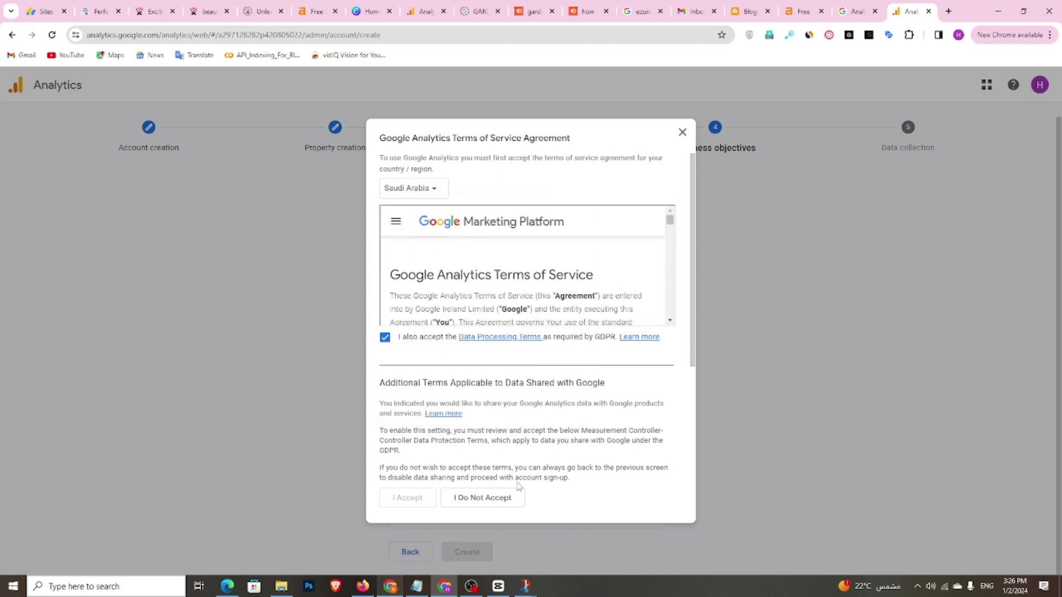
{"action": "scroll", "coordinate": [526, 472], "scroll_direction": "down", "scroll_amount": 3}
{"action": "left_click", "coordinate": [385, 462]}
{"action": "left_click", "coordinate": [408, 497]}
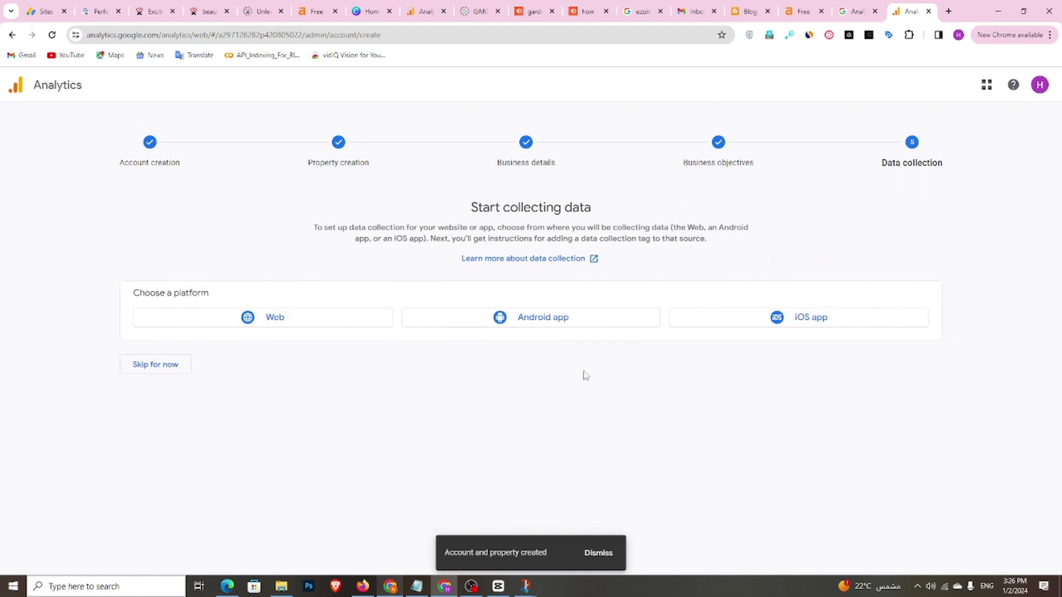
Choose Web as the data collection platform and copy the address of the public beautytricks blog
{"action": "left_click", "coordinate": [279, 319]}
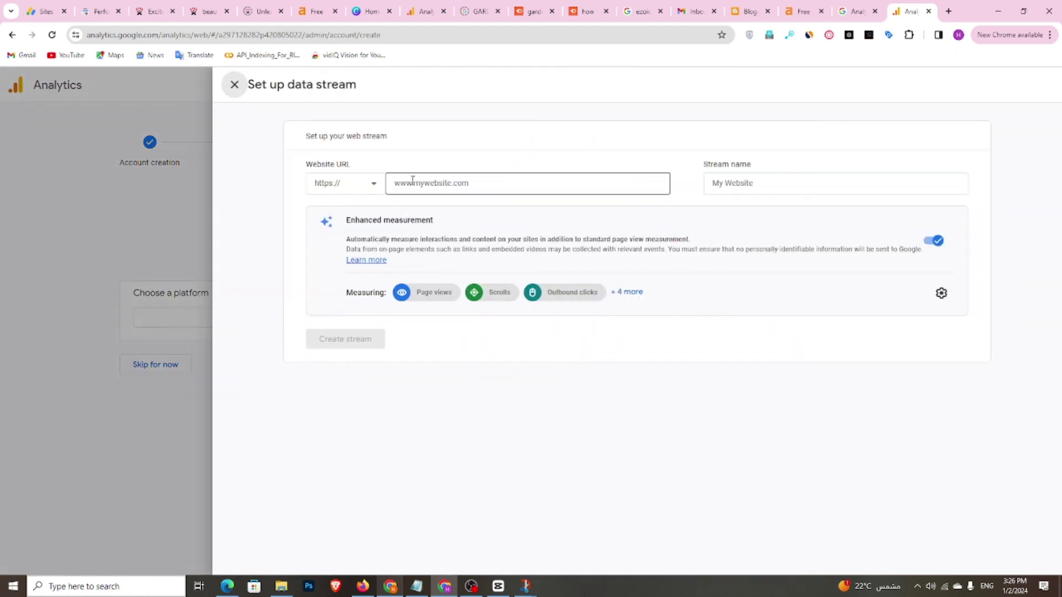
{"action": "left_click", "coordinate": [412, 182]}
{"action": "left_click", "coordinate": [207, 11]}
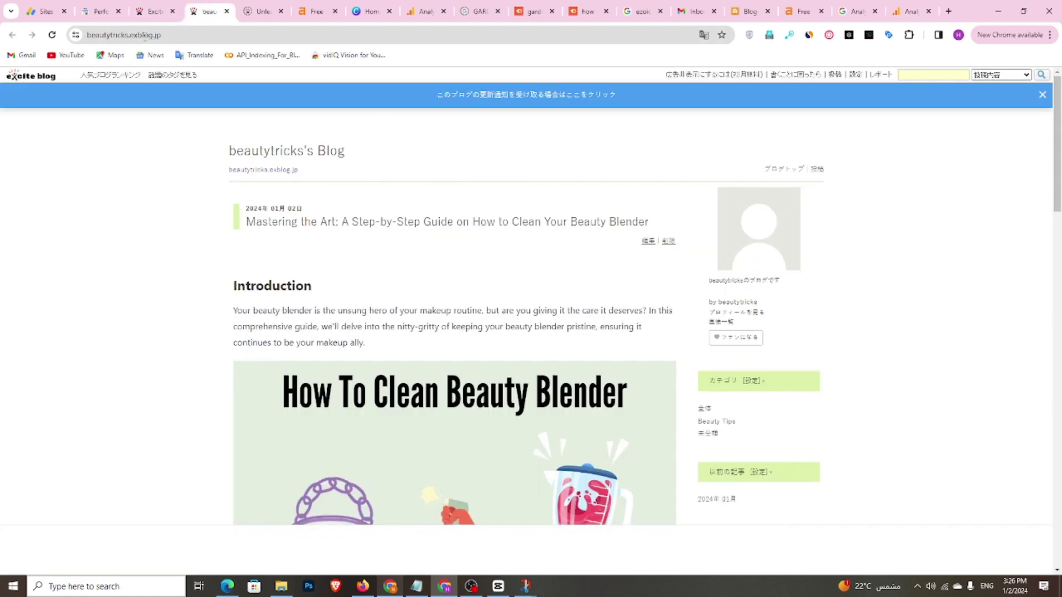
{"action": "left_click", "coordinate": [122, 35]}
{"action": "right_click", "coordinate": [145, 36]}
{"action": "left_click", "coordinate": [206, 144]}
{"action": "key", "text": "ctrl+shift+Tab"}
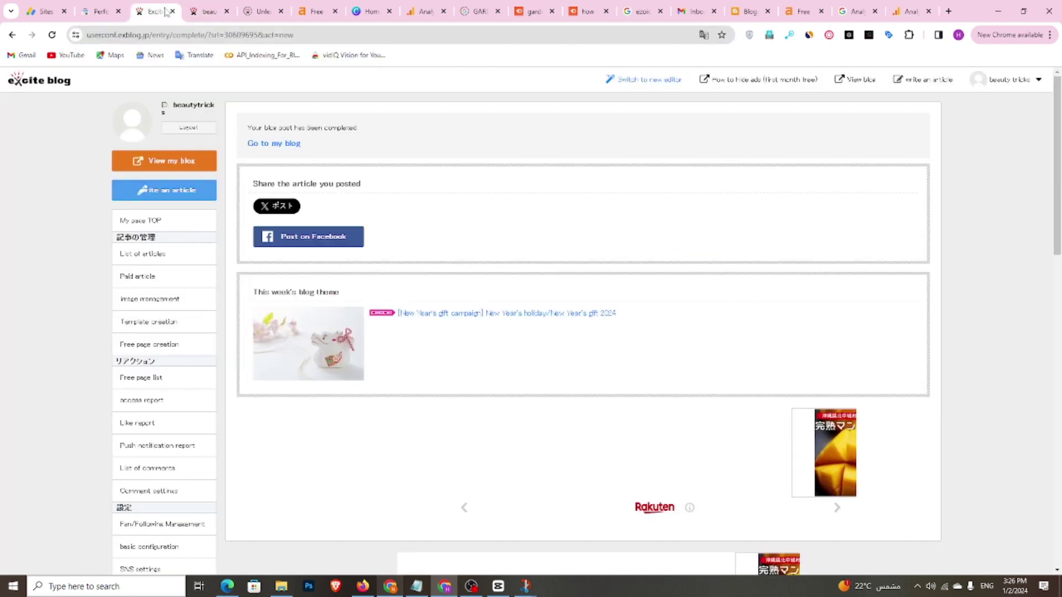
Enter beautytricks.exblog.jp/ as the website URL of the new web stream, without a duplicate protocol prefix
{"action": "left_click", "coordinate": [899, 8]}
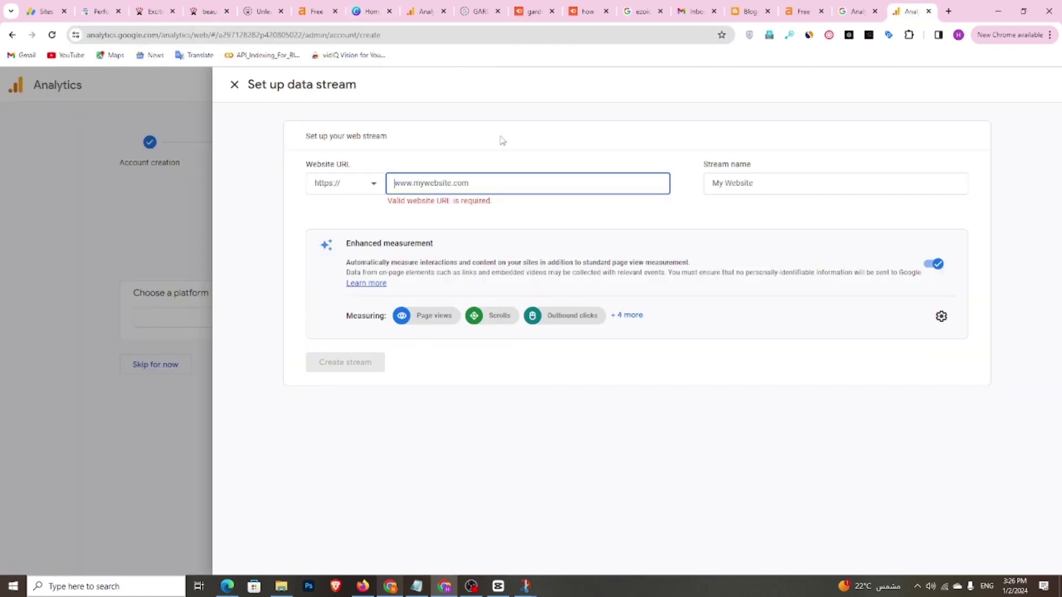
{"action": "right_click", "coordinate": [472, 178]}
{"action": "left_click", "coordinate": [492, 286]}
{"action": "left_click_drag", "start_coordinate": [419, 183], "coordinate": [388, 186]}
{"action": "key", "text": "BackSpace"}
{"action": "key", "text": "Delete"}
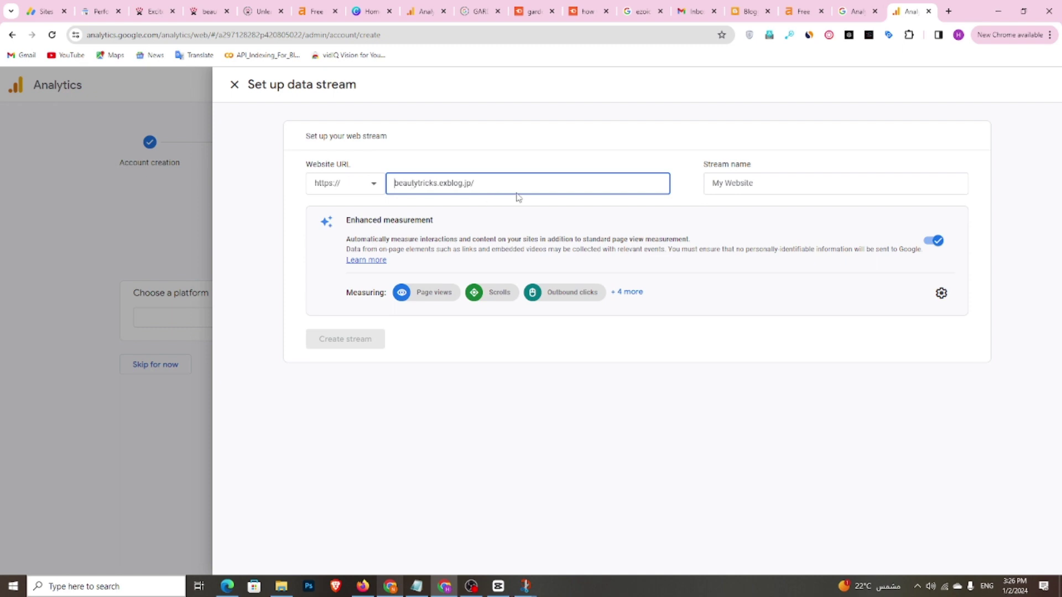
Name the stream beautytricks, reusing that part of the website URL, and create the stream
{"action": "left_click", "coordinate": [741, 182]}
{"action": "left_click", "coordinate": [435, 183]}
{"action": "double_click", "coordinate": [417, 183]}
{"action": "right_click", "coordinate": [401, 186]}
{"action": "left_click", "coordinate": [440, 240]}
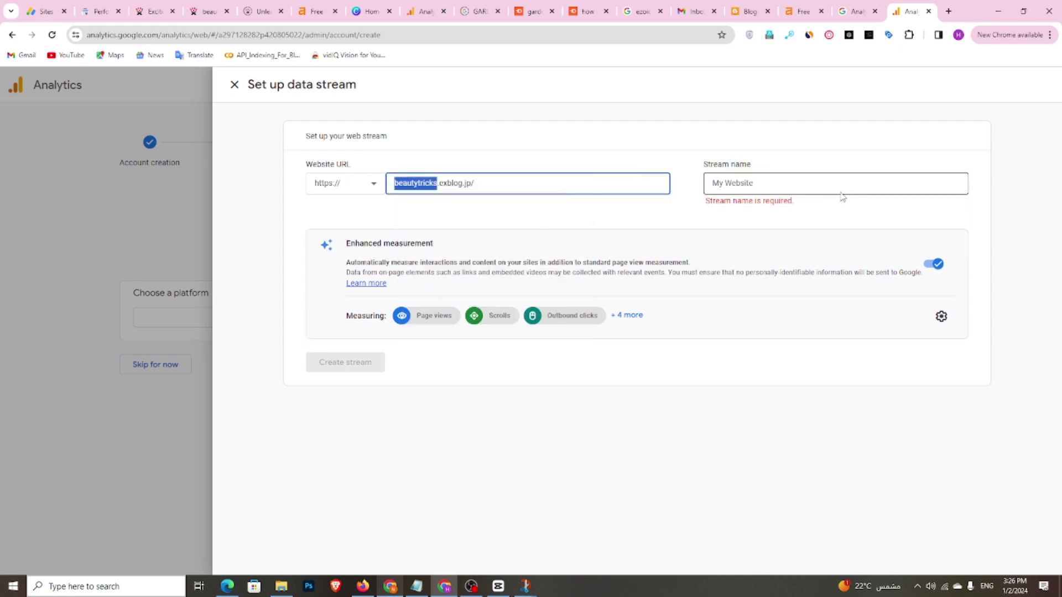
{"action": "right_click", "coordinate": [839, 187]}
{"action": "right_click", "coordinate": [773, 187]}
{"action": "left_click", "coordinate": [807, 292]}
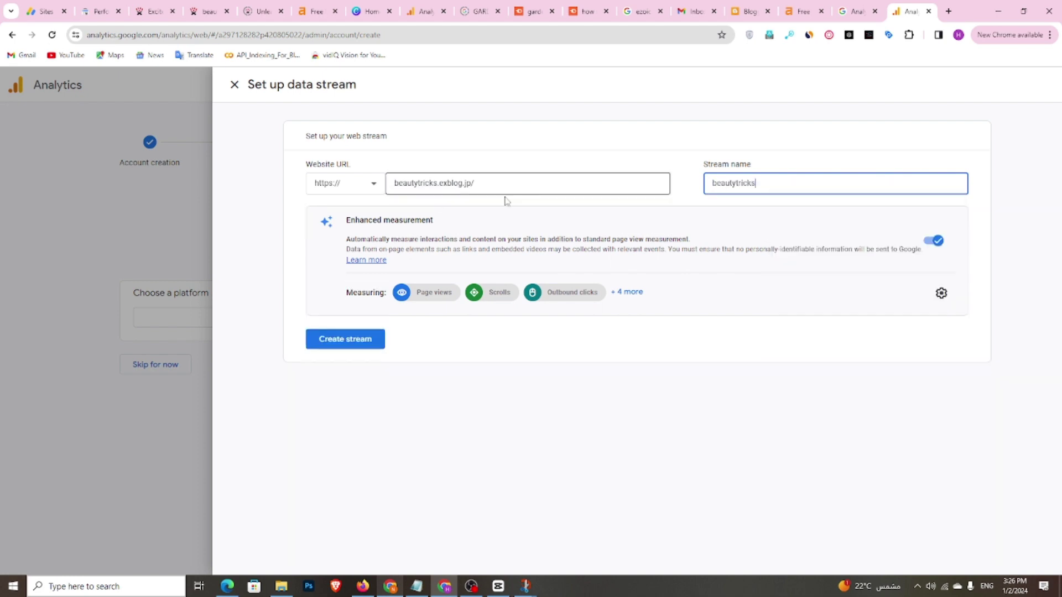
{"action": "left_click", "coordinate": [360, 340]}
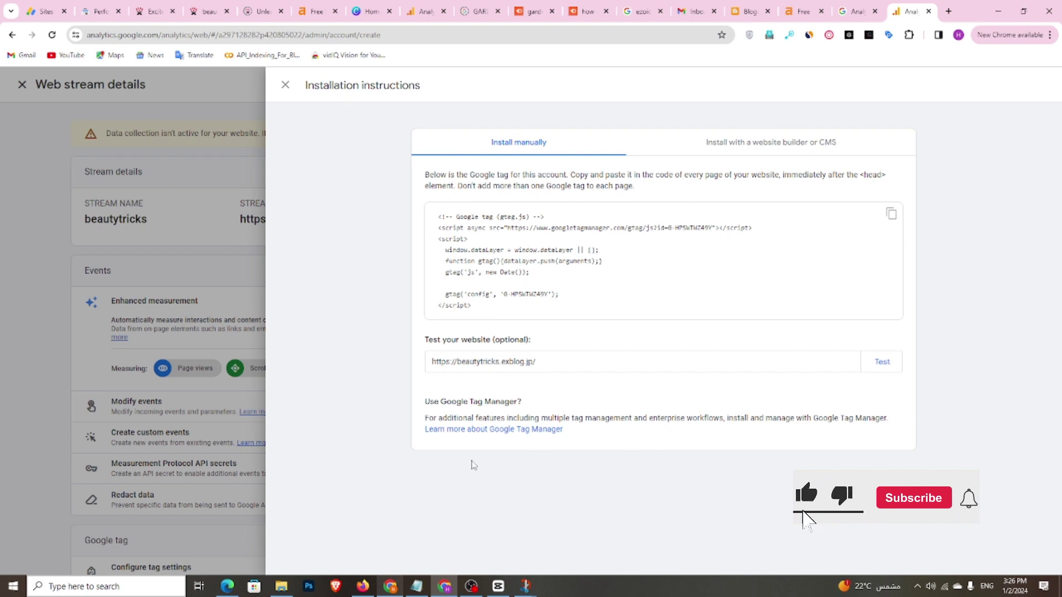
Close the installation instructions, copy the web stream's measurement ID, and return to the Excite Blog post completion page
{"action": "left_click", "coordinate": [285, 87]}
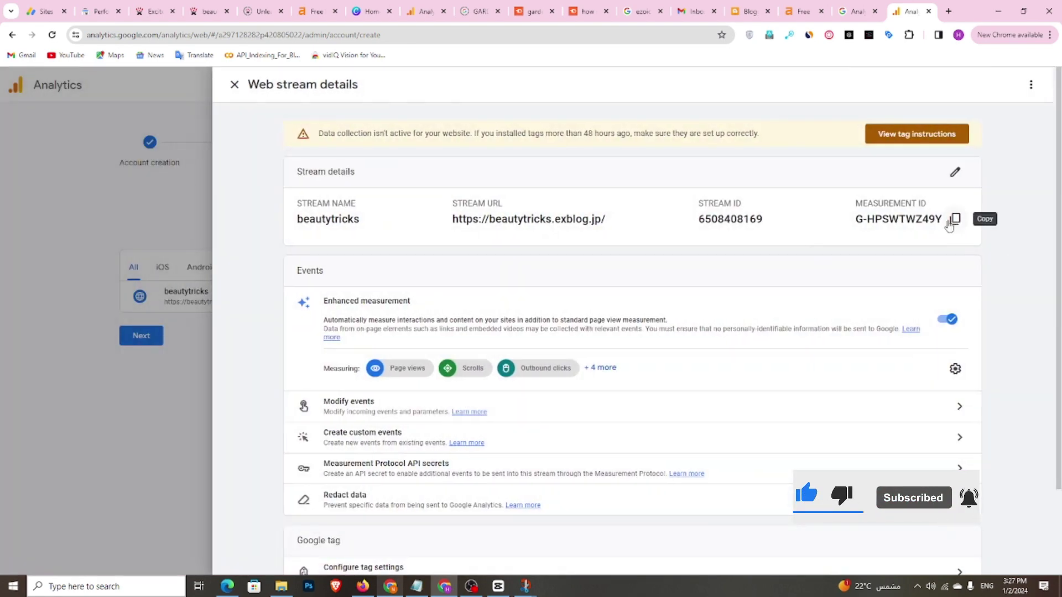
{"action": "left_click", "coordinate": [950, 223]}
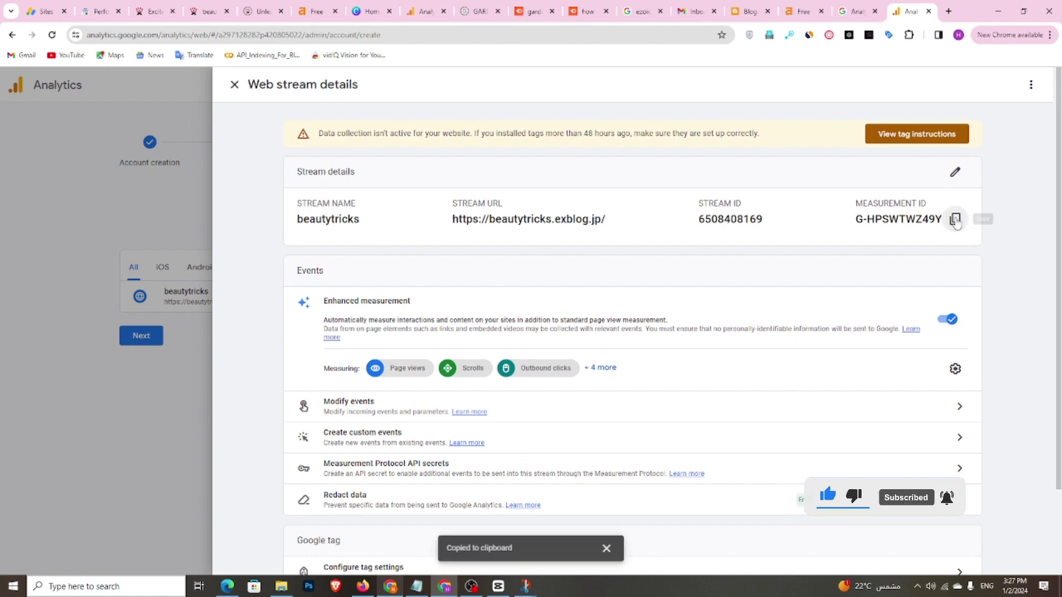
{"action": "left_click", "coordinate": [152, 12]}
{"action": "left_click", "coordinate": [209, 11]}
{"action": "left_click", "coordinate": [153, 12]}
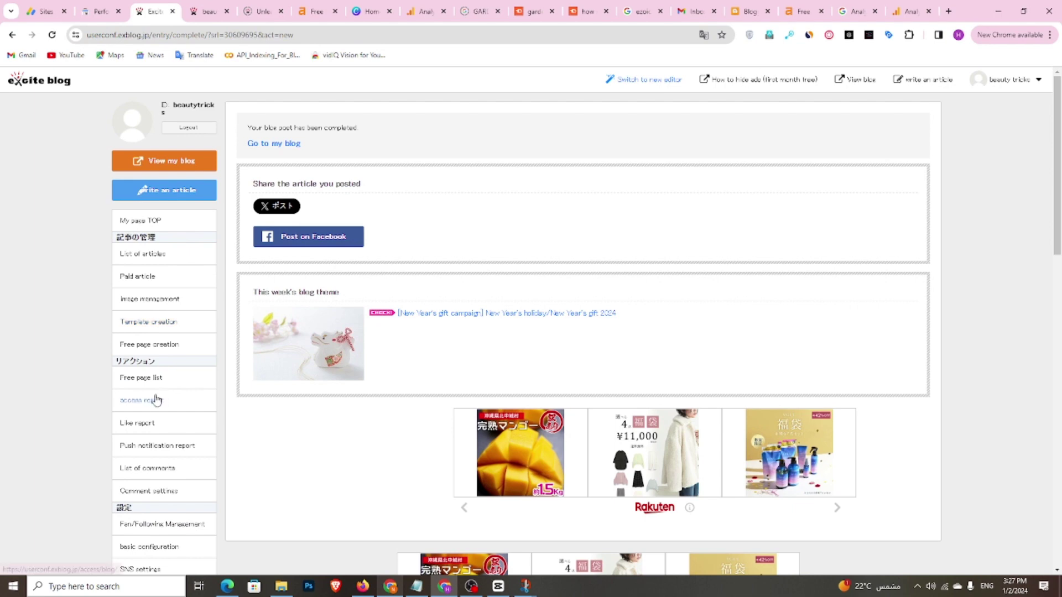
View the blog's access report and open the basic configuration page
{"action": "left_click", "coordinate": [154, 404]}
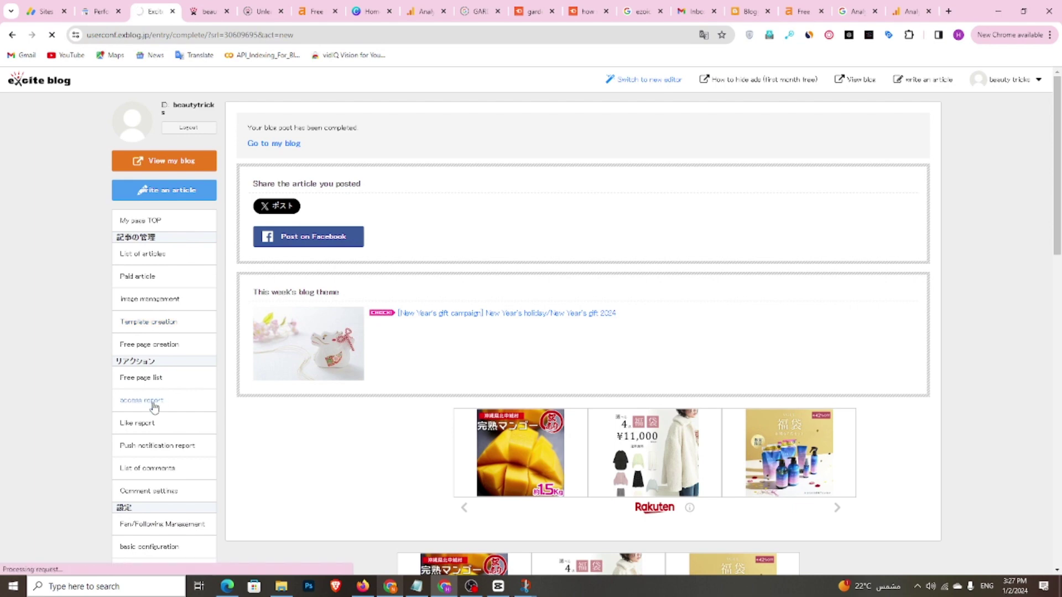
{"action": "scroll", "coordinate": [189, 387], "scroll_direction": "down", "scroll_amount": 4}
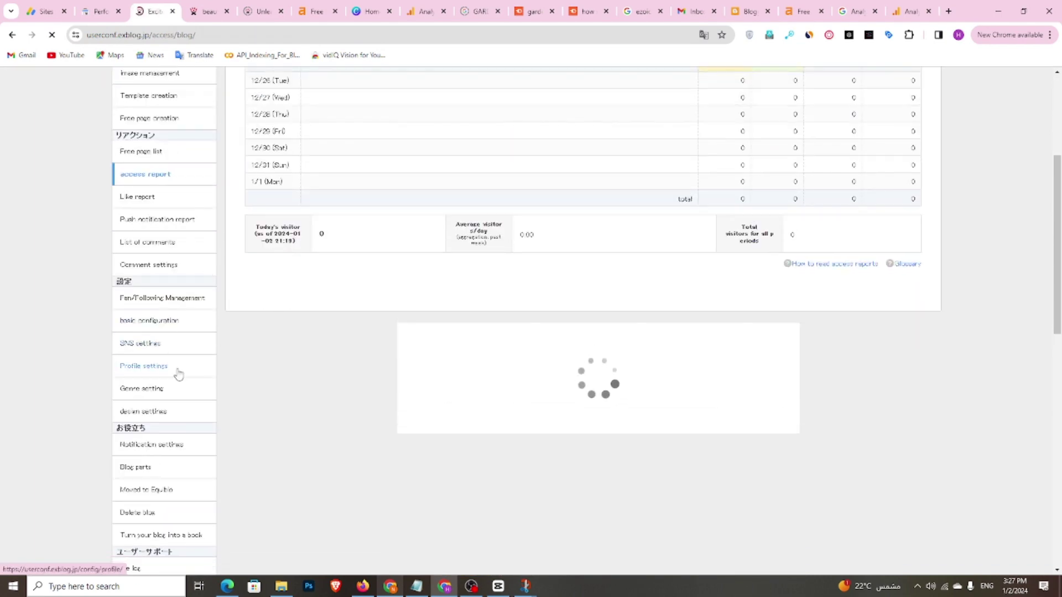
{"action": "left_click", "coordinate": [151, 322]}
Paste the copied measurement ID as the blog's Google Analytics 4 measurement ID and apply the settings
{"action": "scroll", "coordinate": [594, 394], "scroll_direction": "down", "scroll_amount": 5}
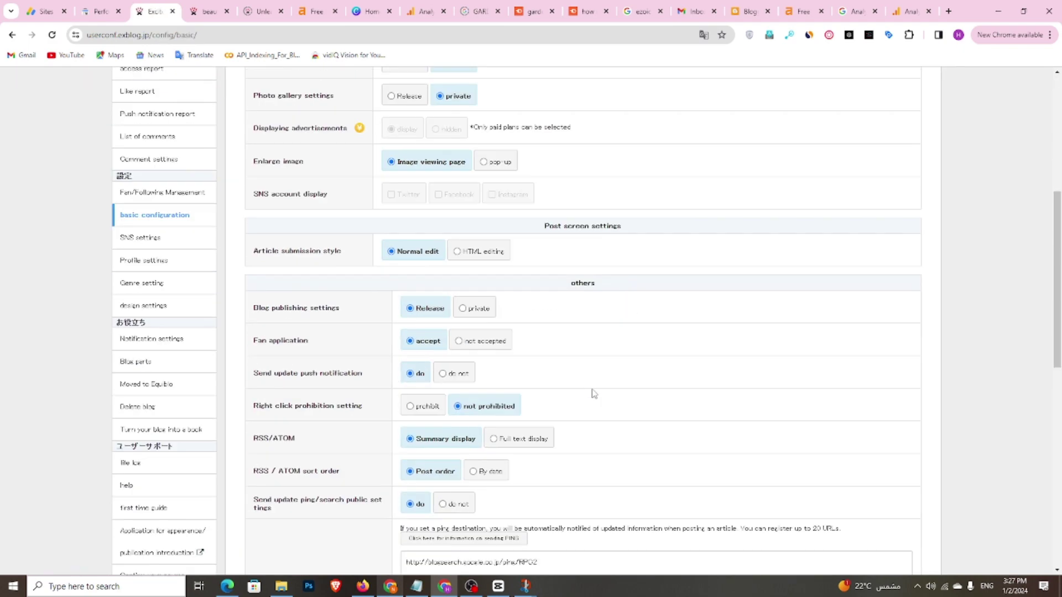
{"action": "scroll", "coordinate": [594, 394], "scroll_direction": "down", "scroll_amount": 5}
{"action": "left_click", "coordinate": [420, 477]}
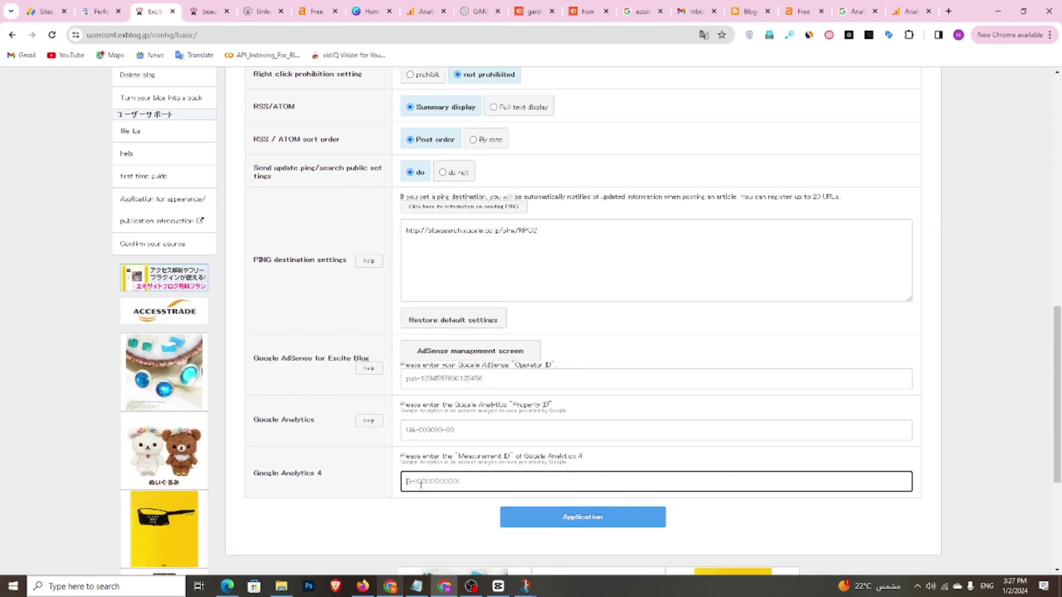
{"action": "right_click", "coordinate": [421, 483]}
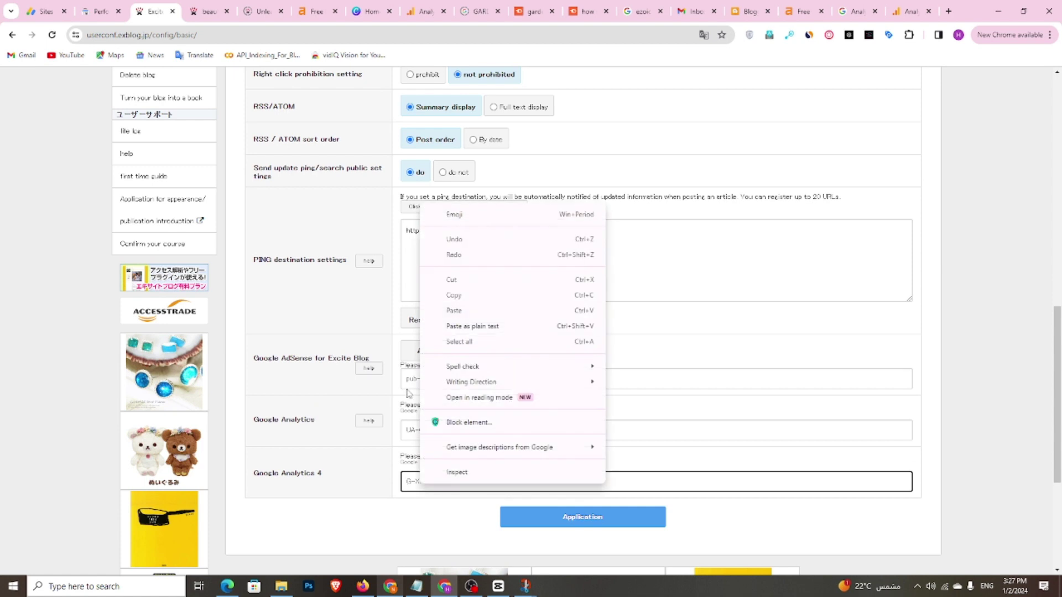
{"action": "left_click", "coordinate": [453, 311]}
{"action": "left_click", "coordinate": [576, 523]}
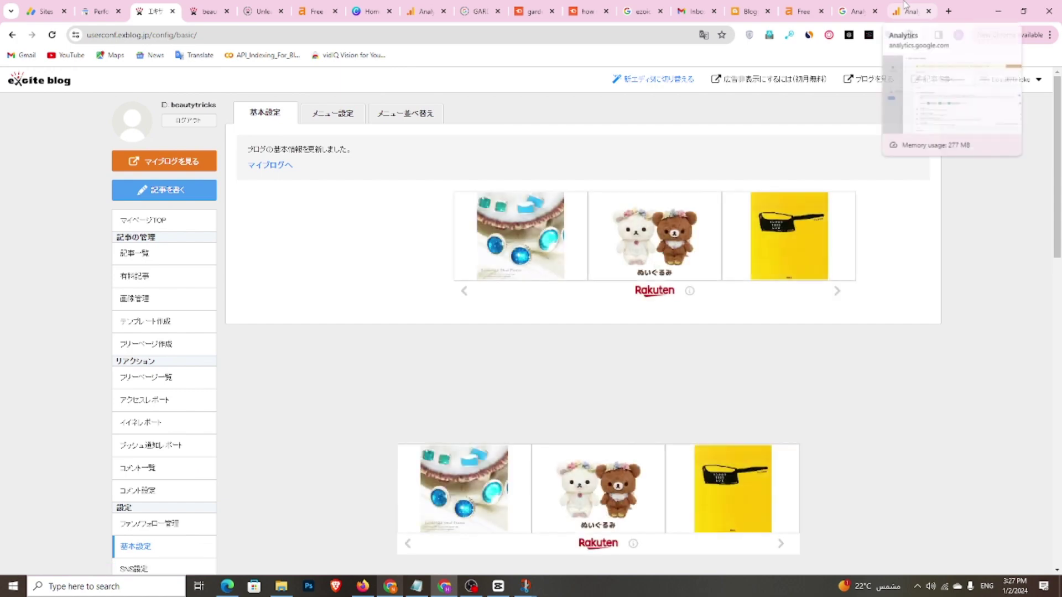
{"action": "left_click", "coordinate": [905, 6]}
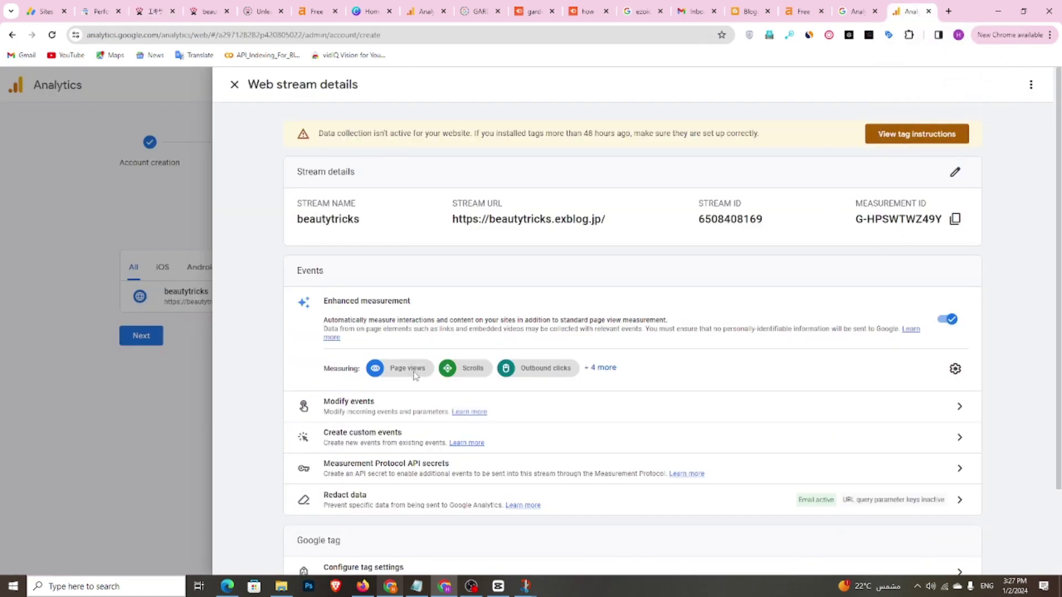
{"action": "scroll", "coordinate": [418, 378], "scroll_direction": "down", "scroll_amount": 2}
{"action": "scroll", "coordinate": [402, 291], "scroll_direction": "up", "scroll_amount": 2}
Switch to Google Search Console and start adding a new property
{"action": "left_click", "coordinate": [93, 6]}
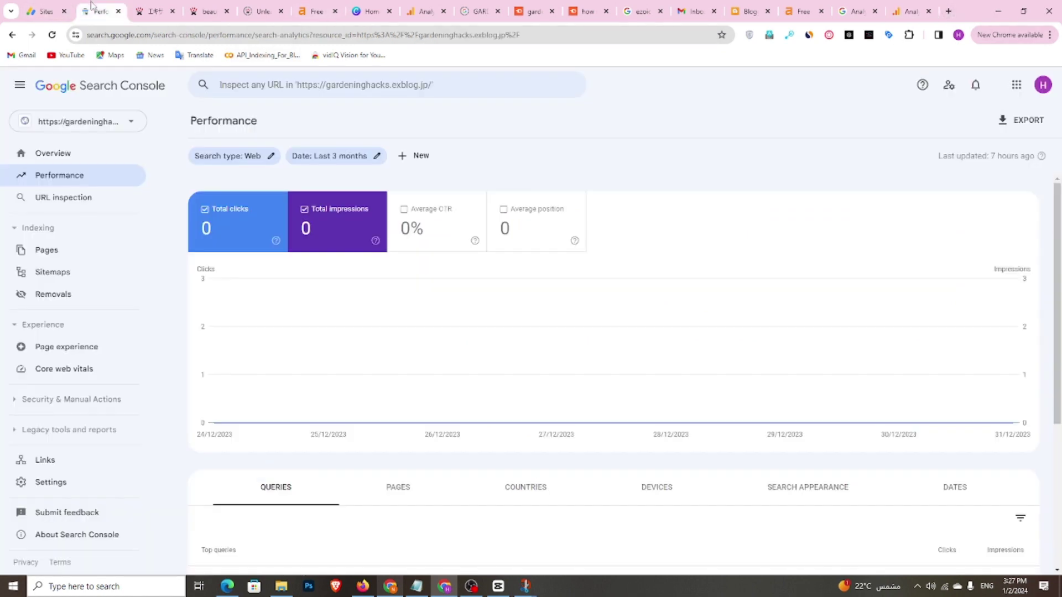
{"action": "left_click", "coordinate": [82, 119]}
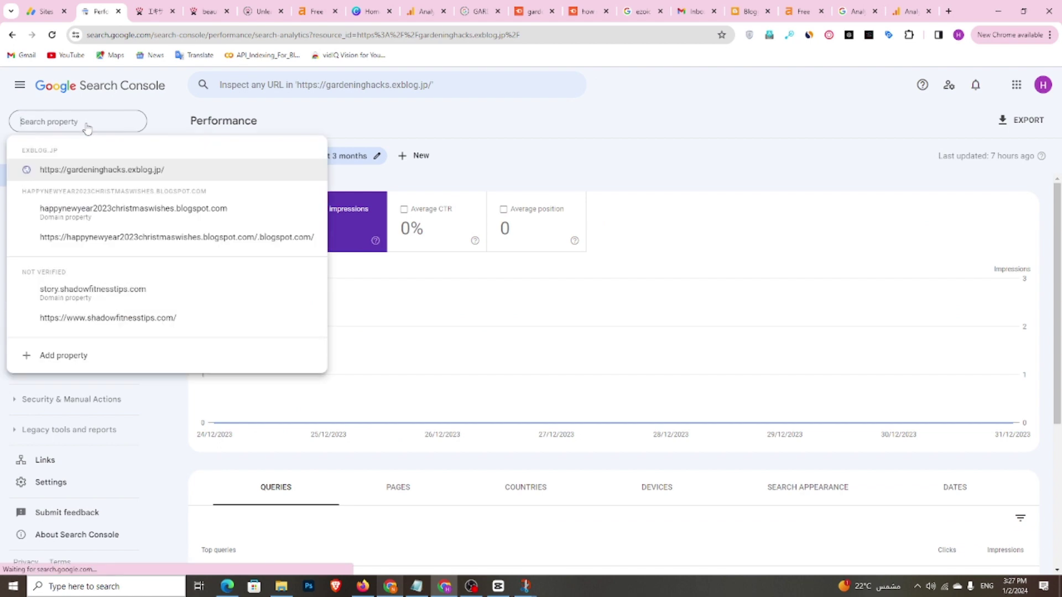
{"action": "left_click", "coordinate": [75, 363]}
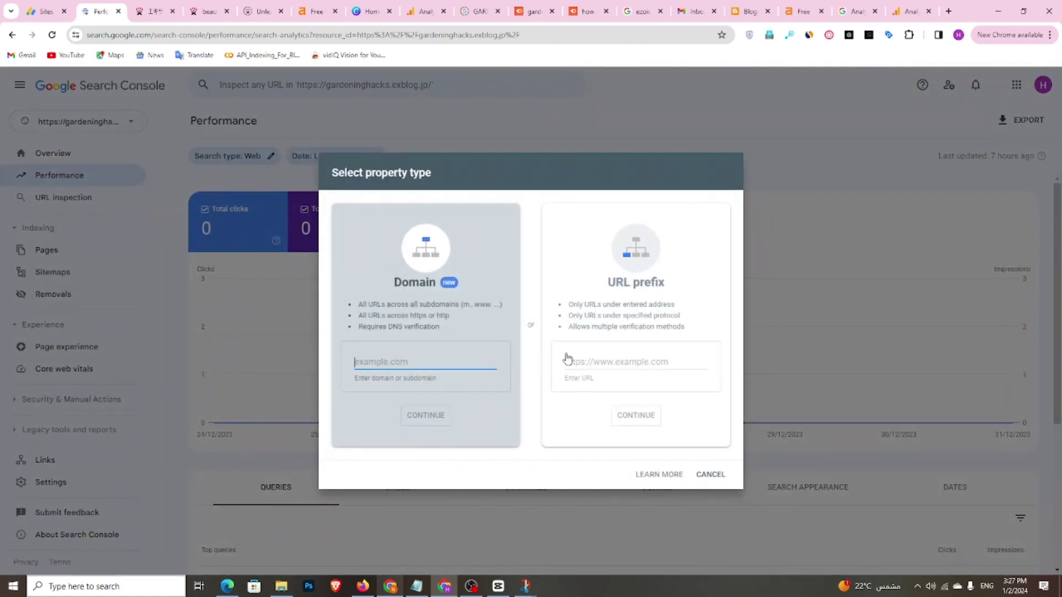
{"action": "left_click", "coordinate": [208, 11]}
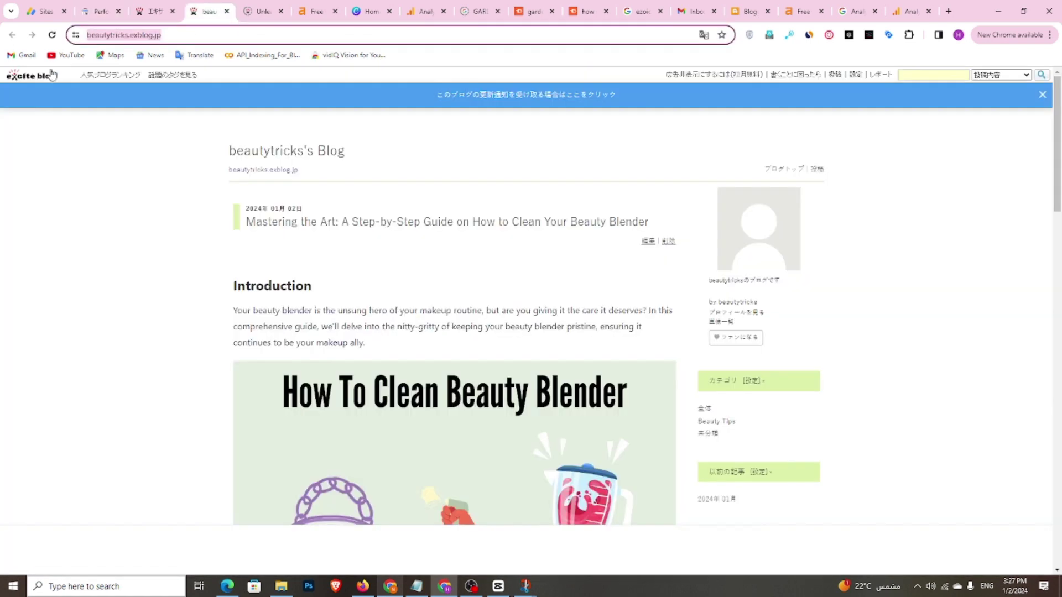
{"action": "right_click", "coordinate": [124, 35]}
{"action": "left_click", "coordinate": [166, 135]}
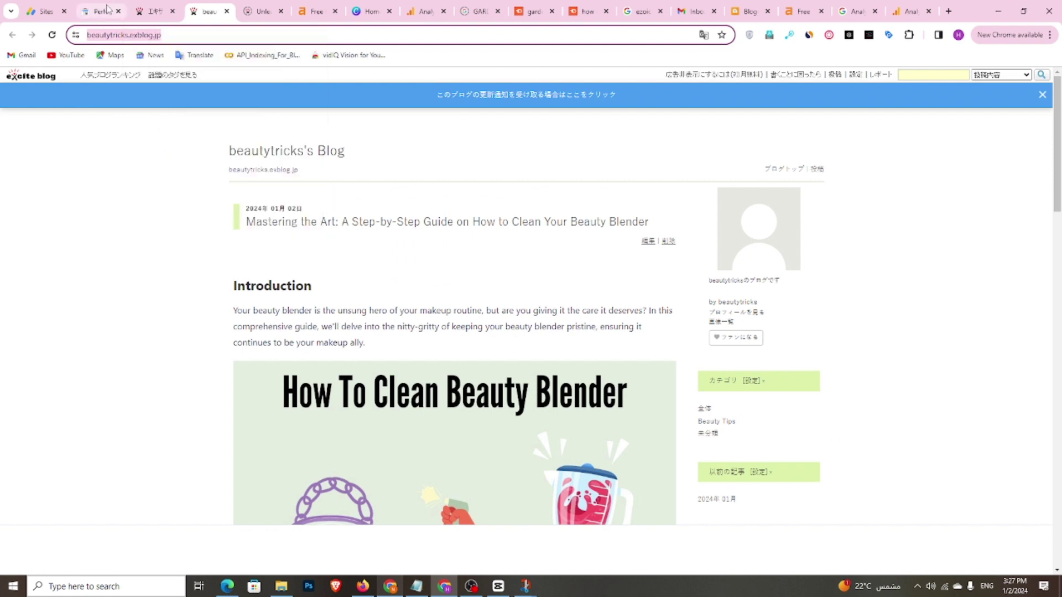
{"action": "left_click", "coordinate": [107, 9]}
{"action": "right_click", "coordinate": [567, 367]}
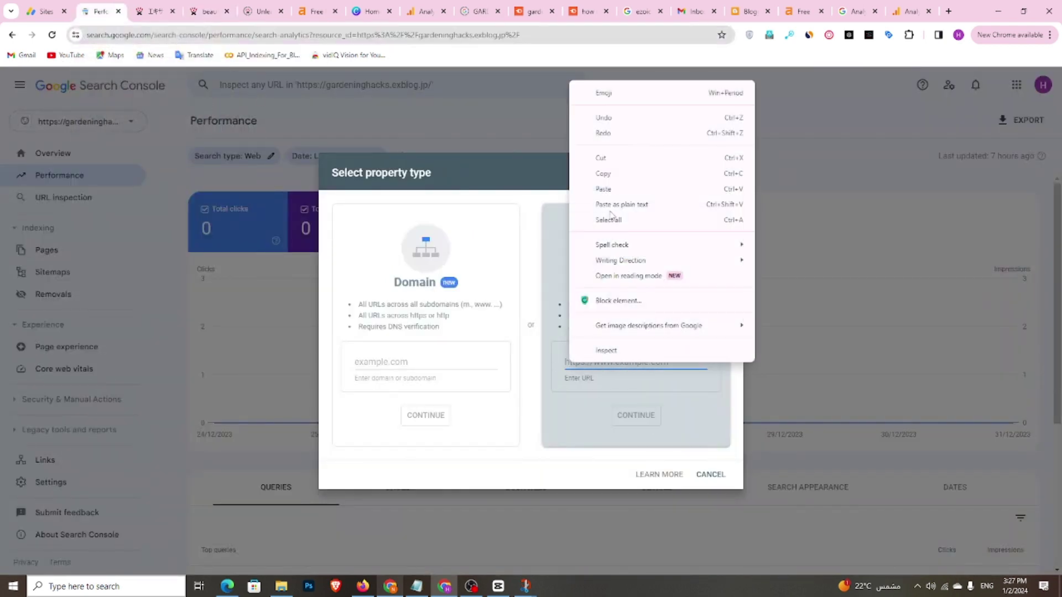
{"action": "left_click", "coordinate": [617, 190]}
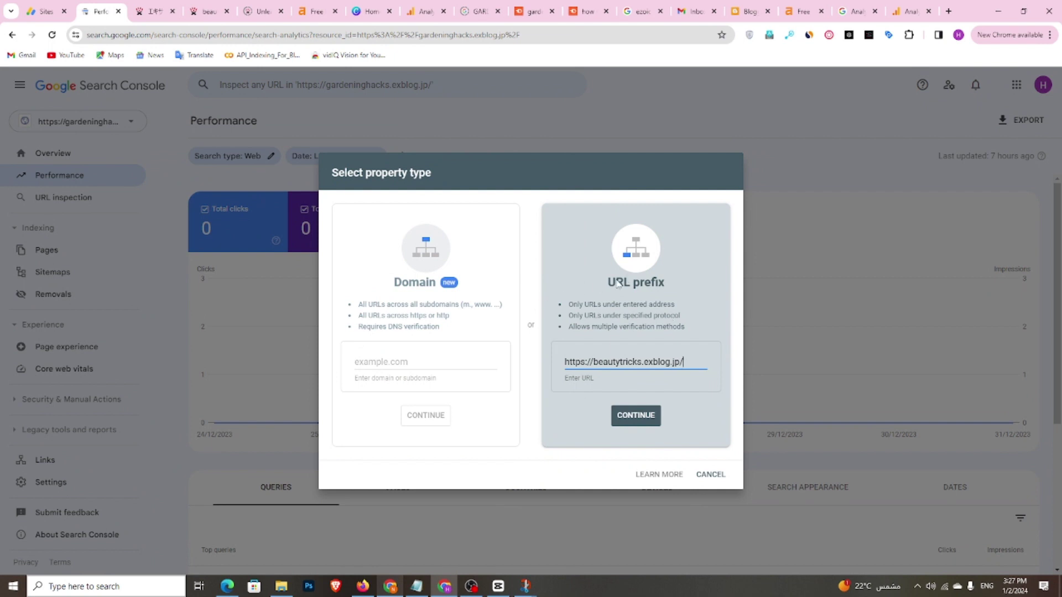
{"action": "left_click", "coordinate": [647, 422]}
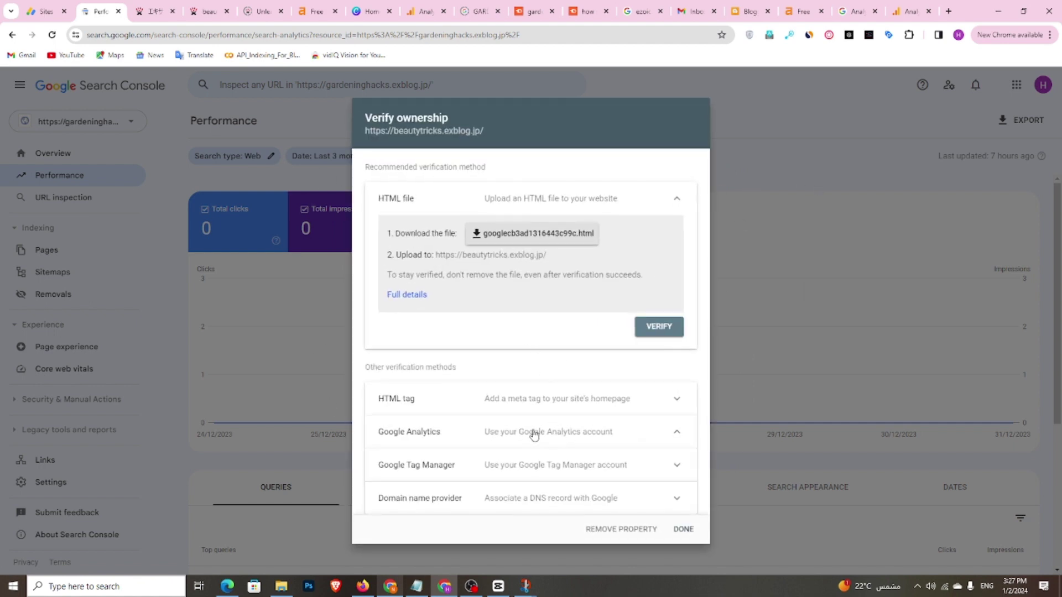
Try to verify ownership of the beautytricks property with the Google Analytics method
{"action": "left_click", "coordinate": [534, 435]}
{"action": "scroll", "coordinate": [514, 441], "scroll_direction": "down", "scroll_amount": 3}
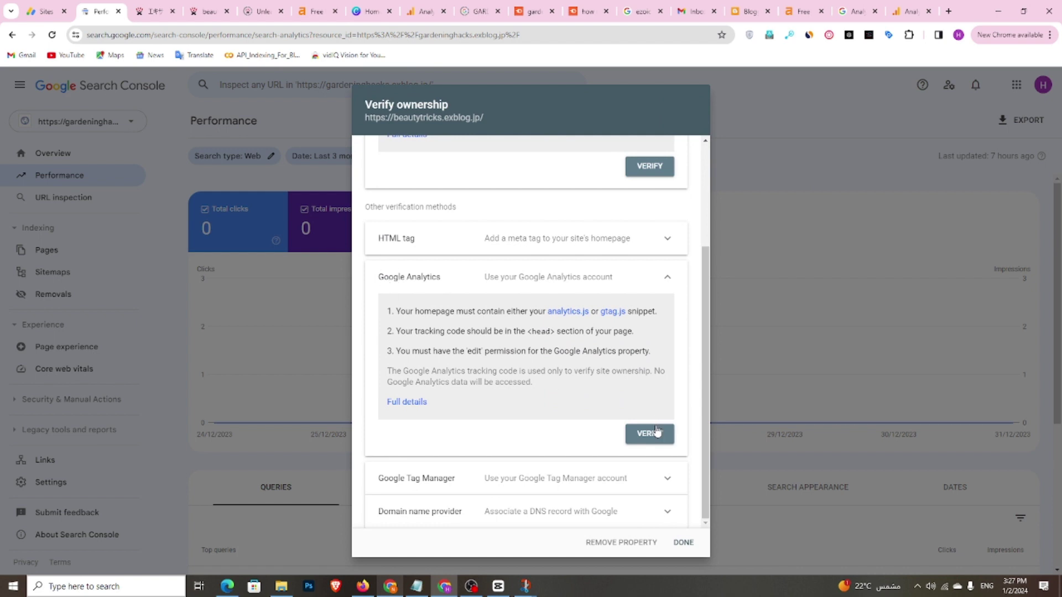
{"action": "left_click", "coordinate": [651, 434]}
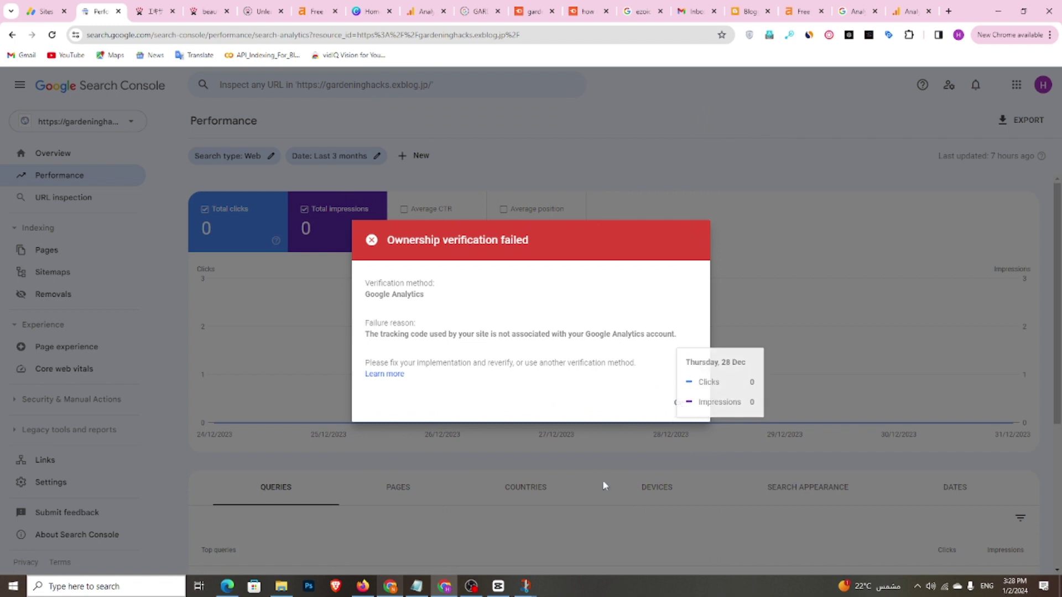
{"action": "left_click", "coordinate": [680, 404]}
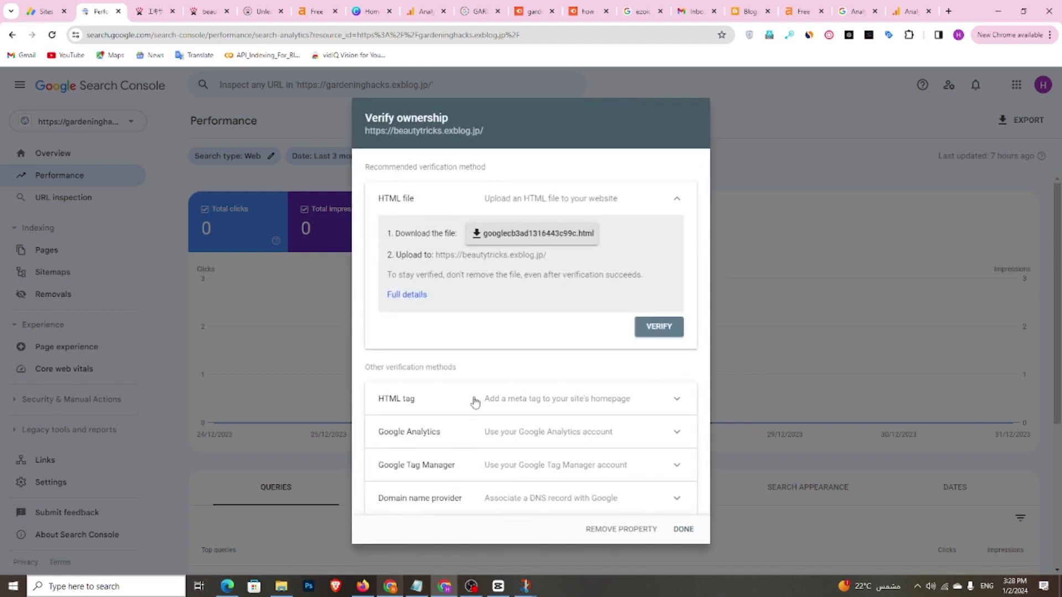
Expand the Google Analytics and Google Tag Manager verification methods and review their requirements
{"action": "left_click", "coordinate": [451, 430]}
{"action": "scroll", "coordinate": [603, 441], "scroll_direction": "down", "scroll_amount": 3}
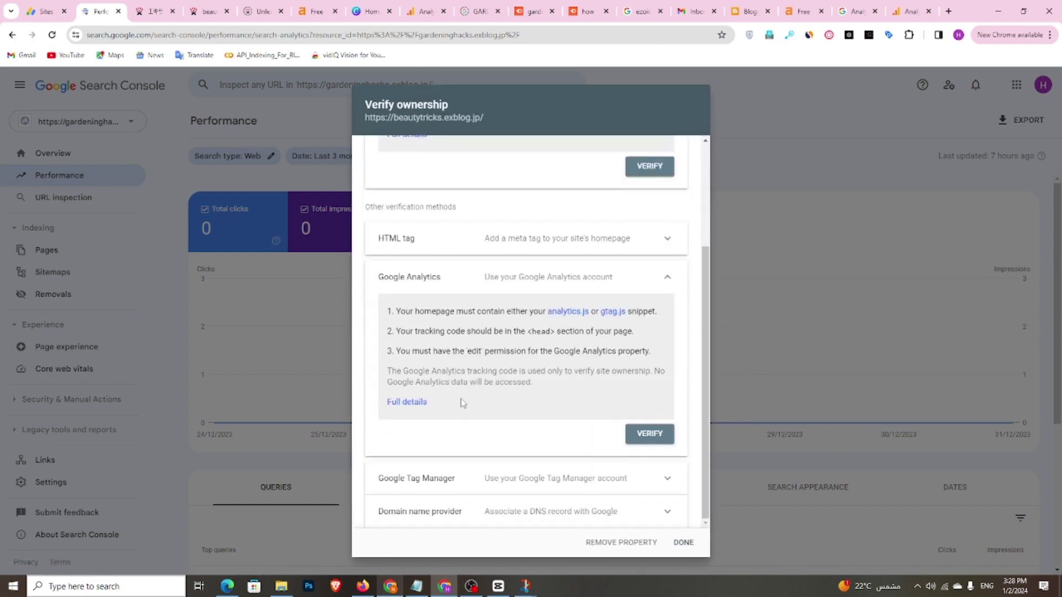
{"action": "left_click", "coordinate": [499, 478]}
{"action": "scroll", "coordinate": [534, 469], "scroll_direction": "down", "scroll_amount": 3}
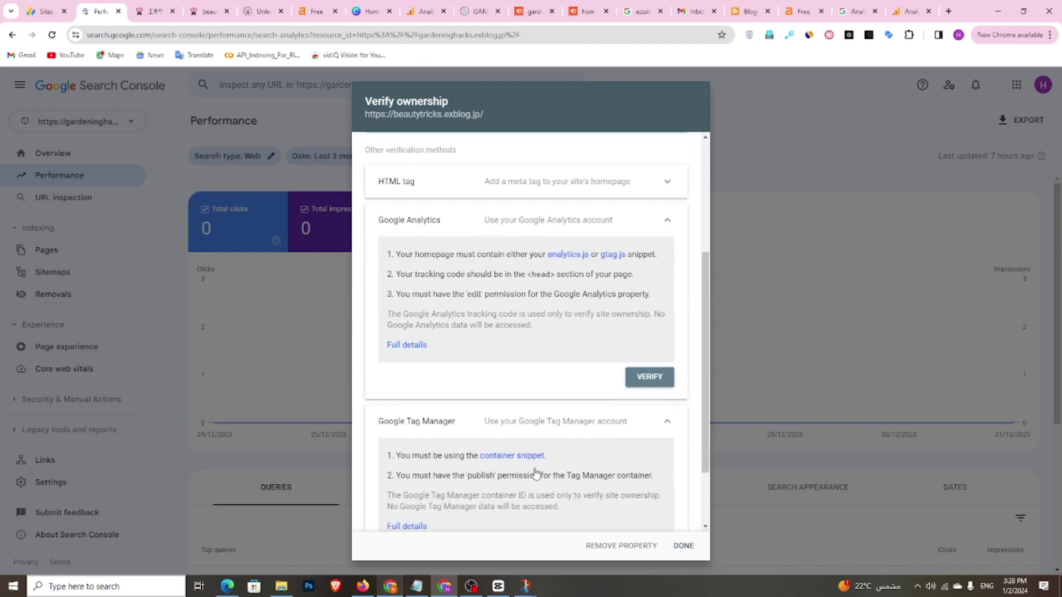
{"action": "scroll", "coordinate": [433, 289], "scroll_direction": "up", "scroll_amount": 3}
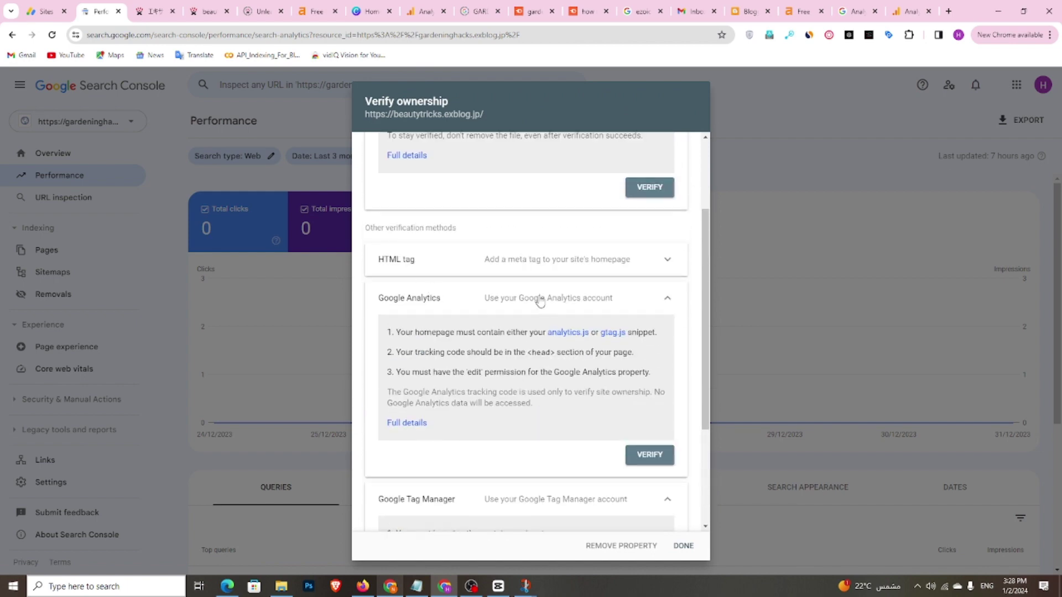
Return to the Excite Blog settings page, reload it with the form resubmitted, and translate it into English
{"action": "left_click", "coordinate": [911, 11]}
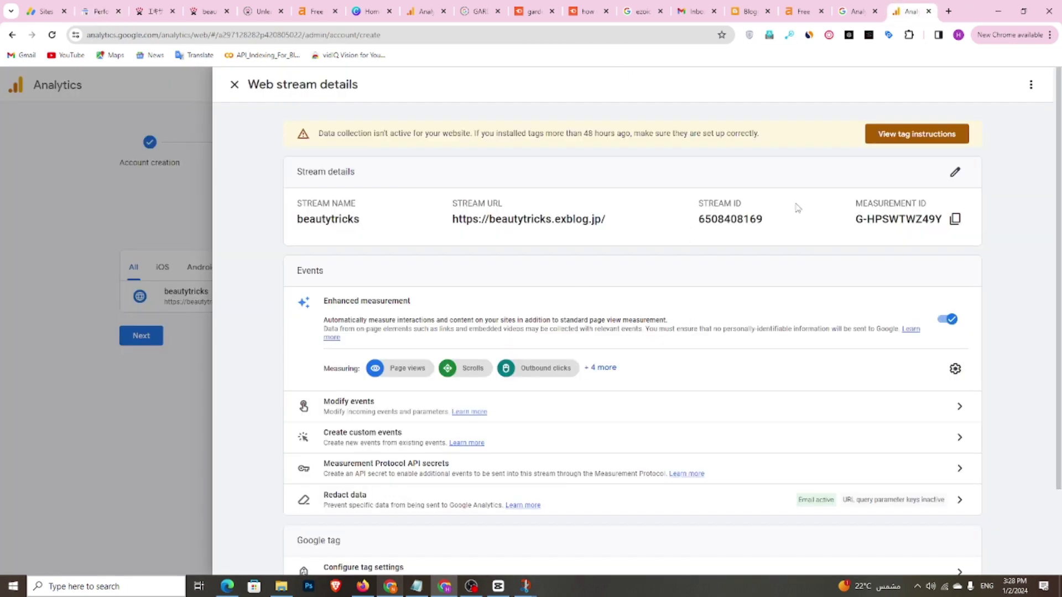
{"action": "left_click", "coordinate": [155, 11]}
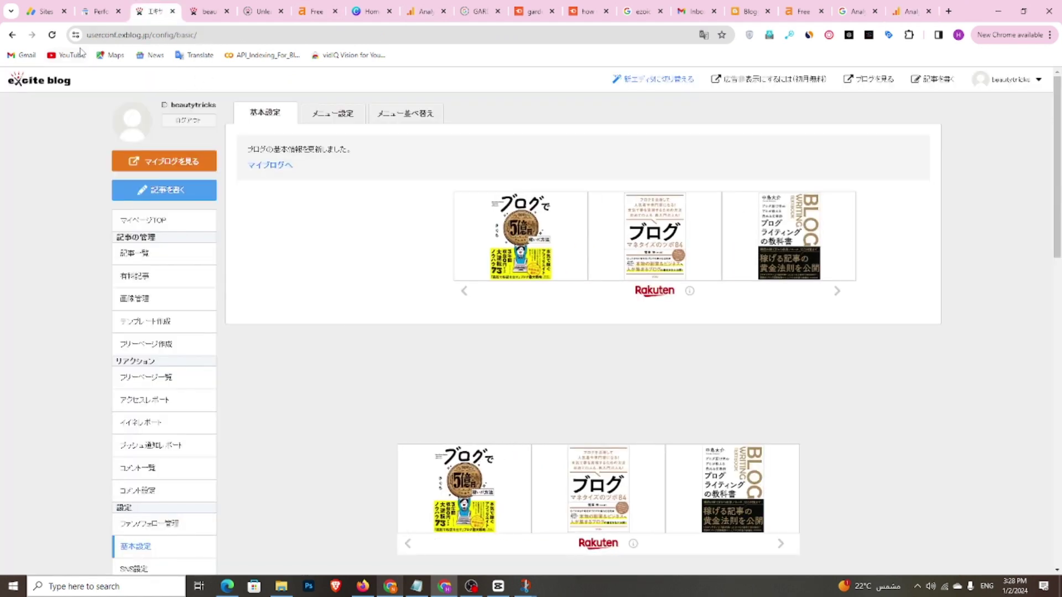
{"action": "left_click", "coordinate": [53, 36]}
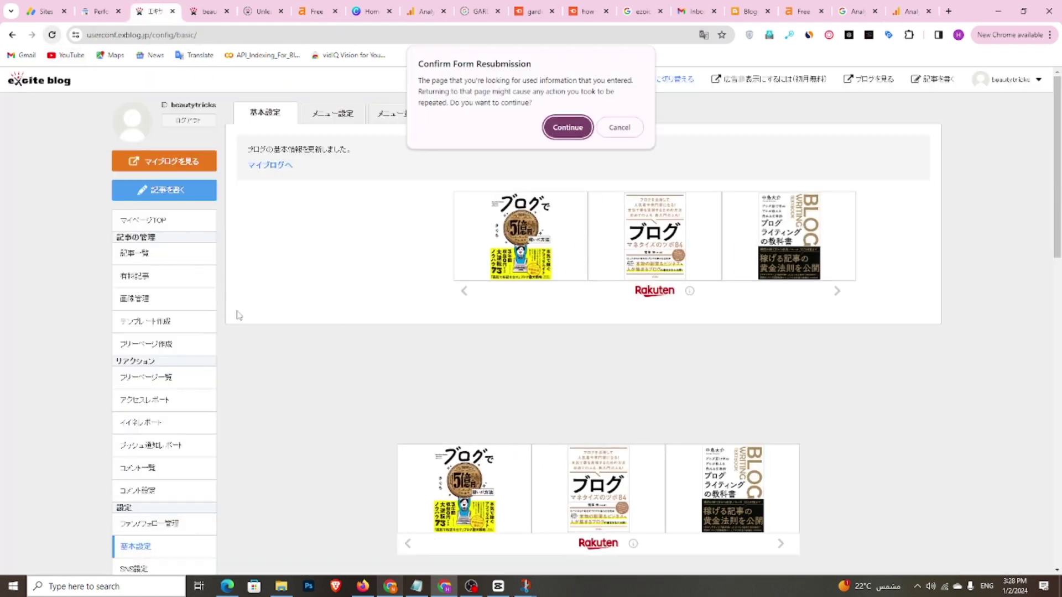
{"action": "left_click", "coordinate": [566, 129]}
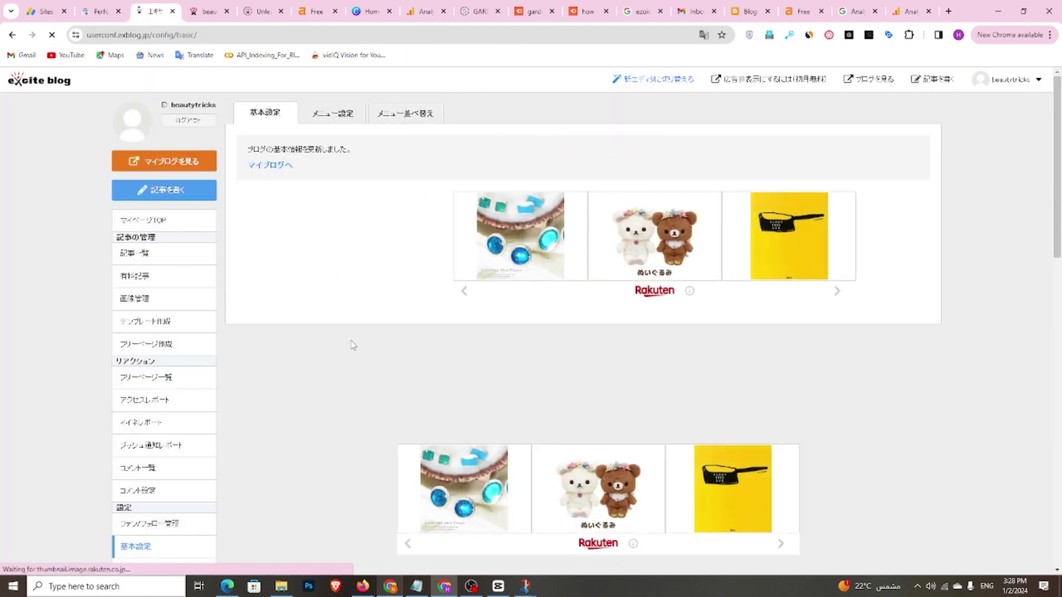
{"action": "right_click", "coordinate": [266, 324]}
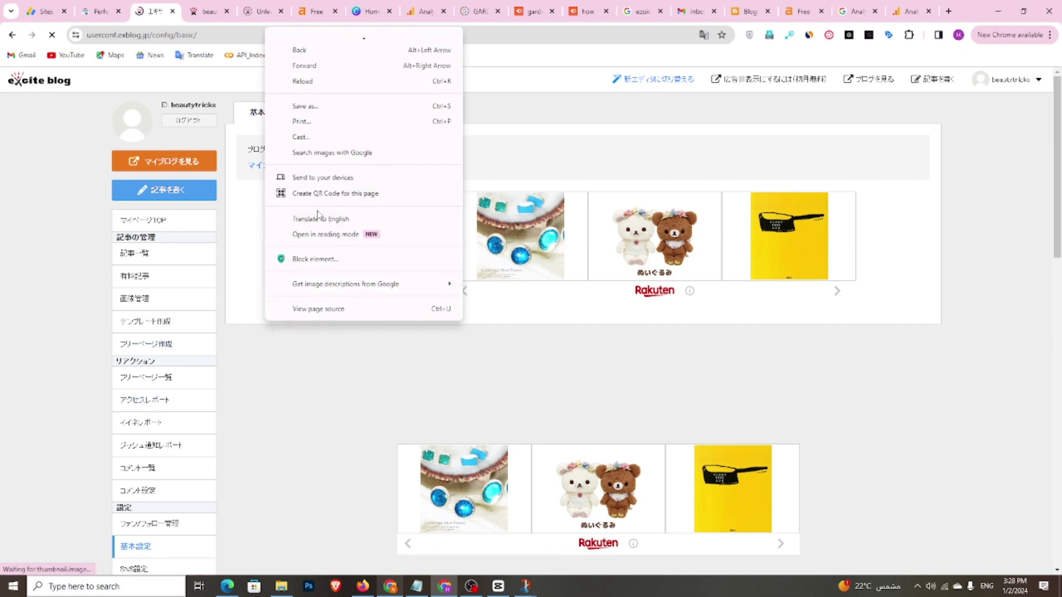
{"action": "left_click", "coordinate": [319, 221]}
Reopen the blog's basic configuration and check the measurement ID saved for Google Analytics 4
{"action": "scroll", "coordinate": [195, 356], "scroll_direction": "down", "scroll_amount": 3}
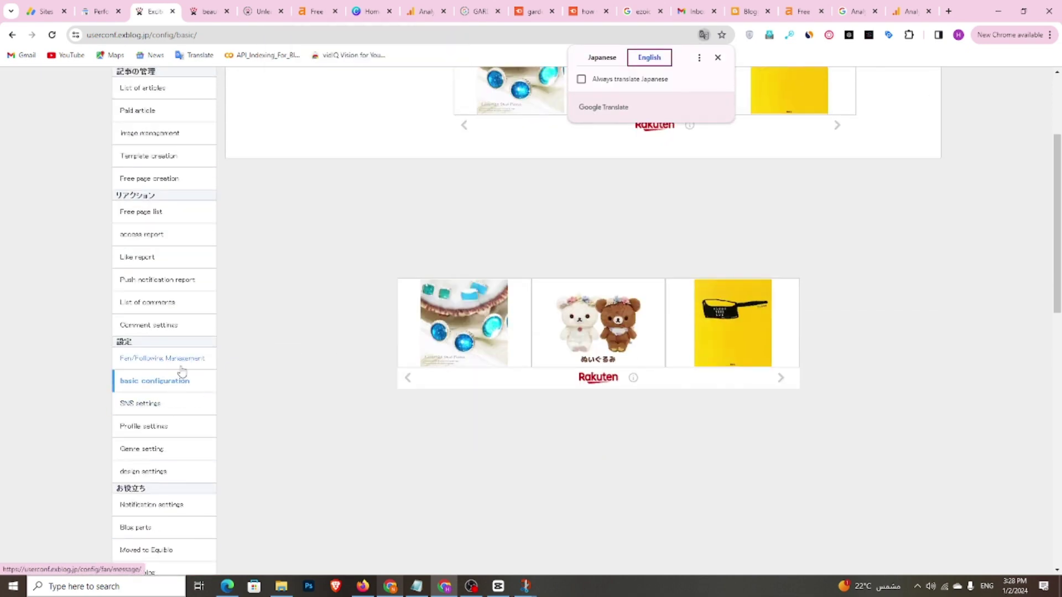
{"action": "left_click", "coordinate": [176, 381]}
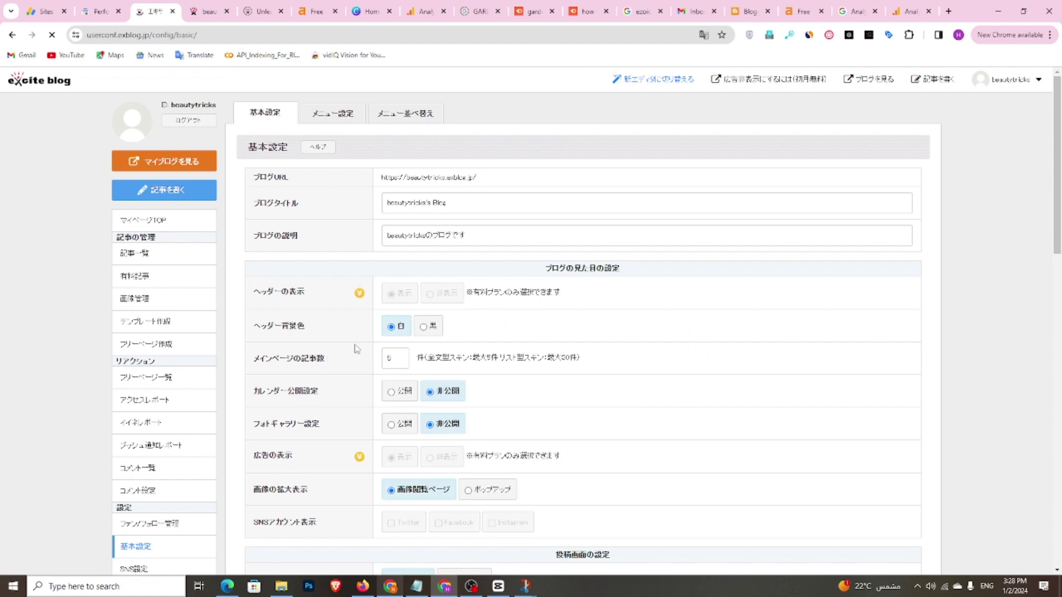
{"action": "scroll", "coordinate": [420, 363], "scroll_direction": "down", "scroll_amount": 5}
{"action": "scroll", "coordinate": [492, 367], "scroll_direction": "down", "scroll_amount": 8}
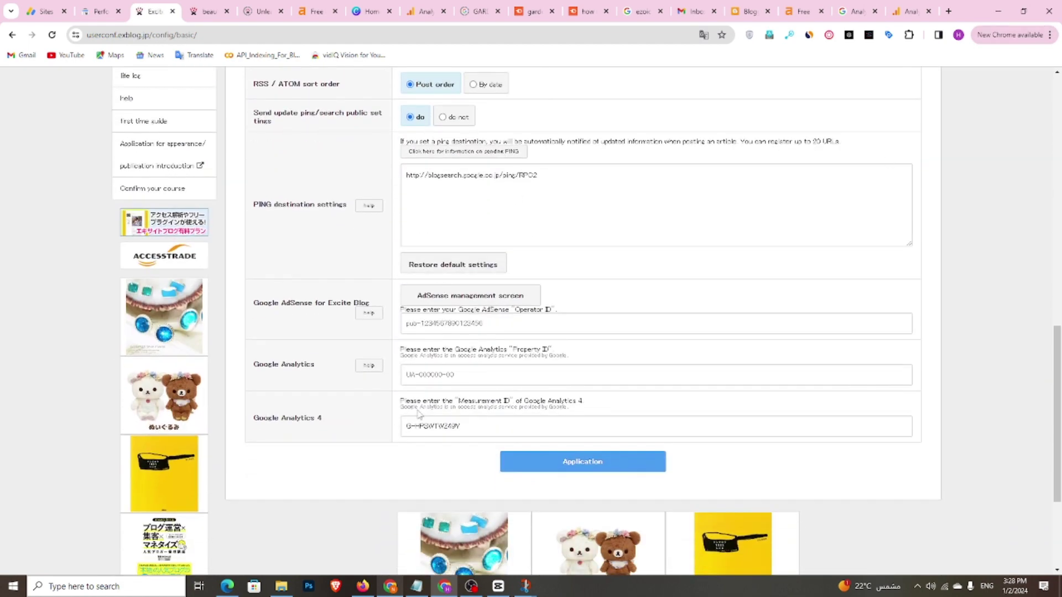
Replace the blog's Google Analytics 4 measurement ID with the beautytricks web stream's ID and apply the settings again
{"action": "left_click", "coordinate": [916, 8]}
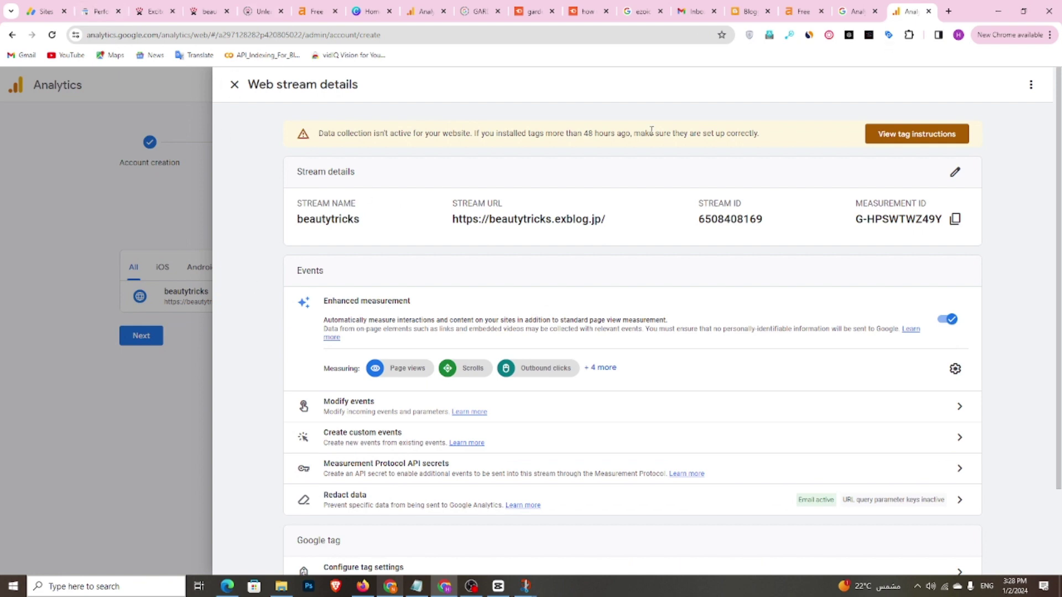
{"action": "scroll", "coordinate": [774, 231], "scroll_direction": "down", "scroll_amount": 2}
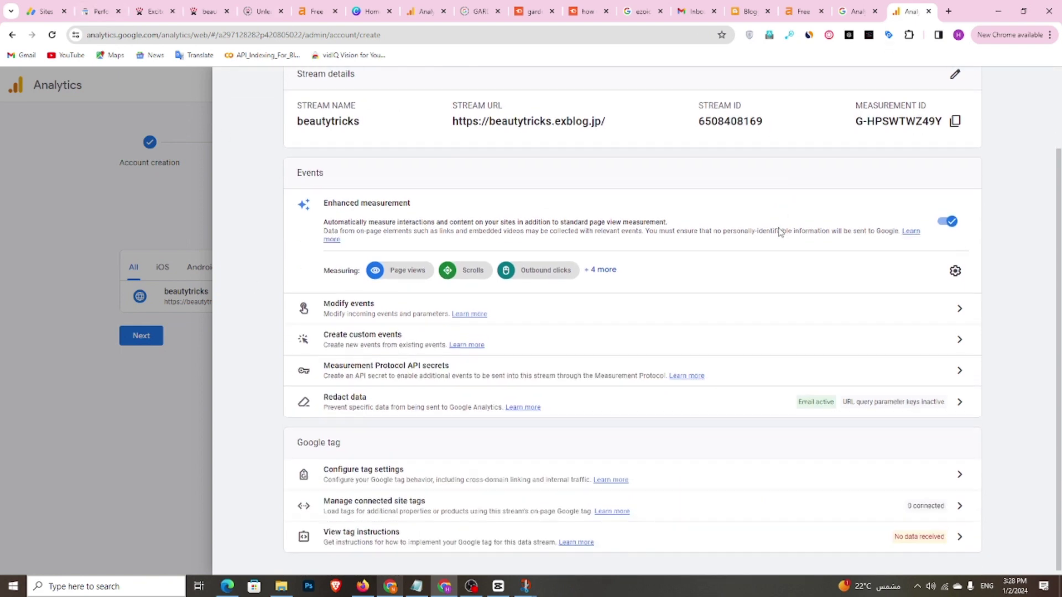
{"action": "left_click", "coordinate": [455, 467]}
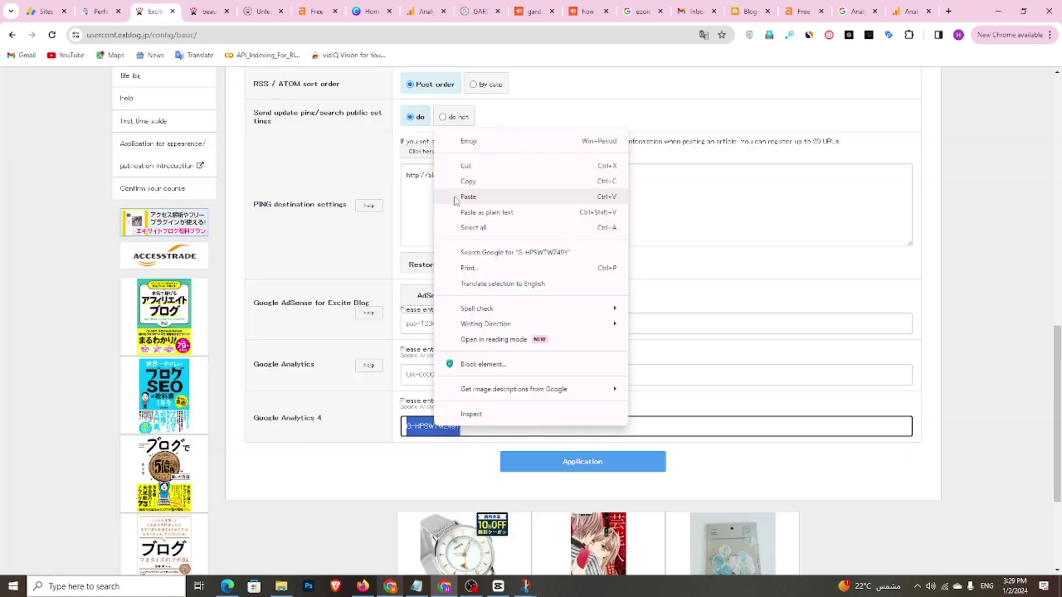
{"action": "left_click", "coordinate": [454, 200]}
{"action": "left_click", "coordinate": [565, 464]}
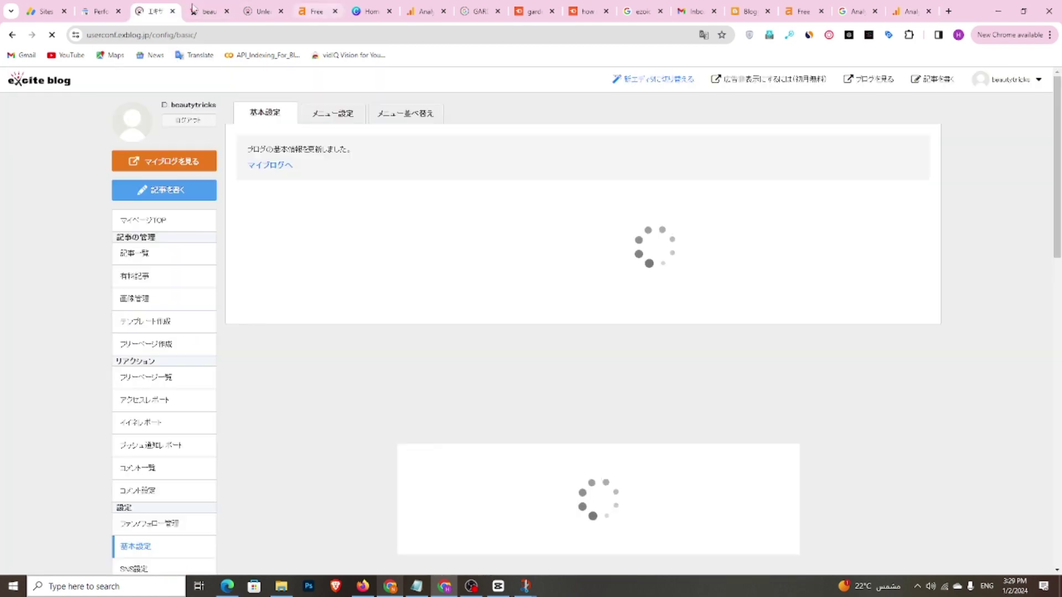
Return to Search Console, verify ownership with Google Analytics, and open the beautytricks property
{"action": "left_click", "coordinate": [100, 11]}
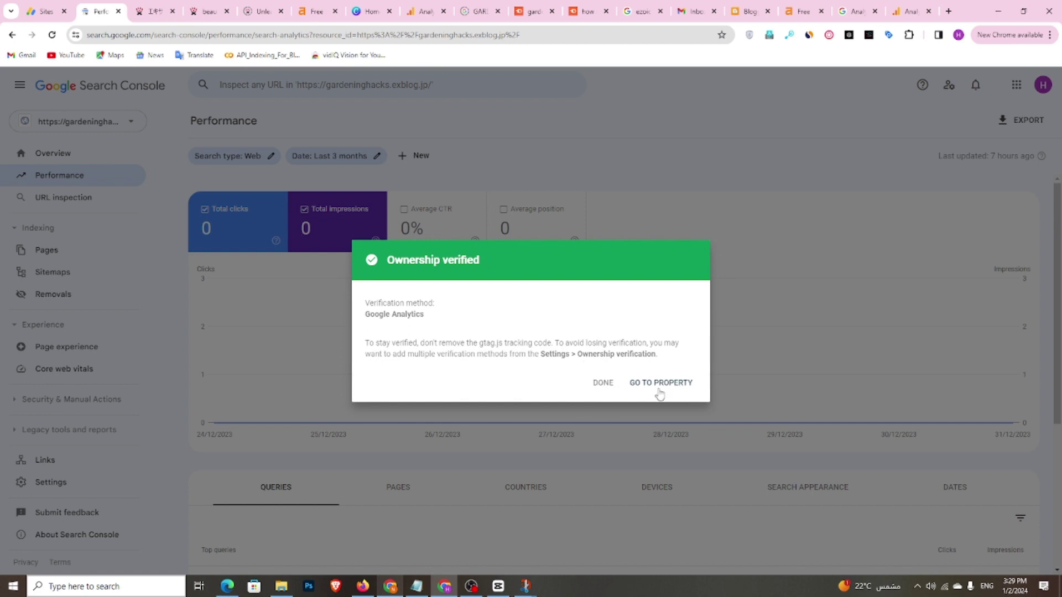
{"action": "left_click", "coordinate": [628, 385]}
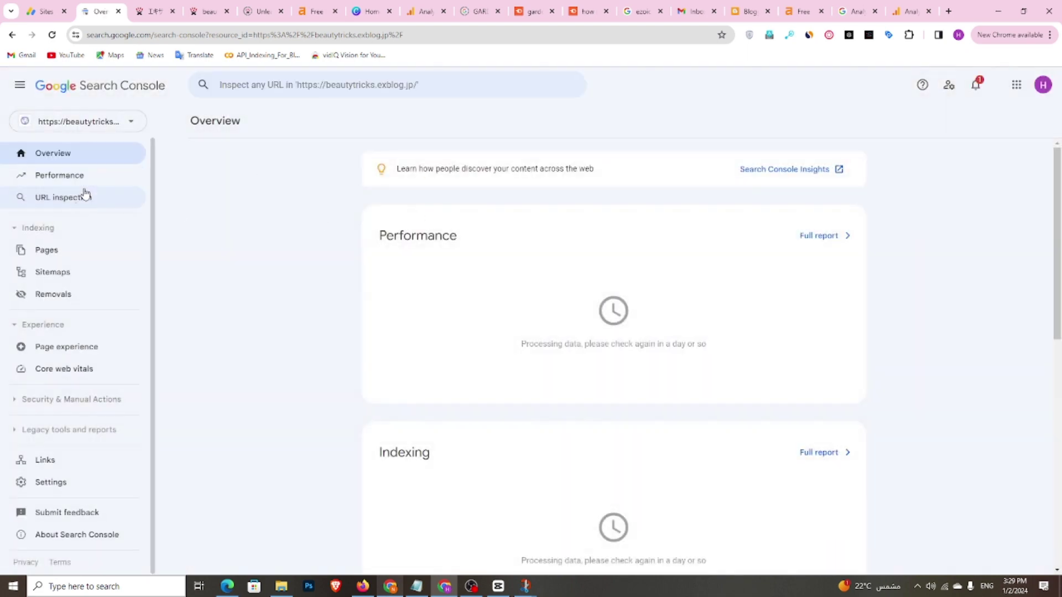
View the performance report and the messages for the beautytricks property in Search Console
{"action": "left_click", "coordinate": [88, 176]}
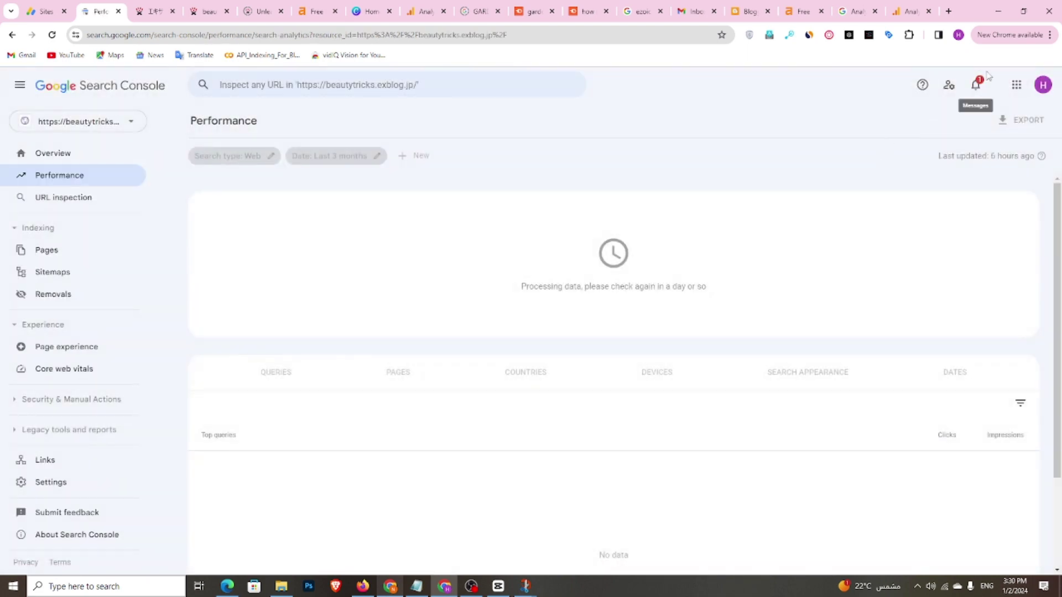
{"action": "left_click", "coordinate": [976, 84]}
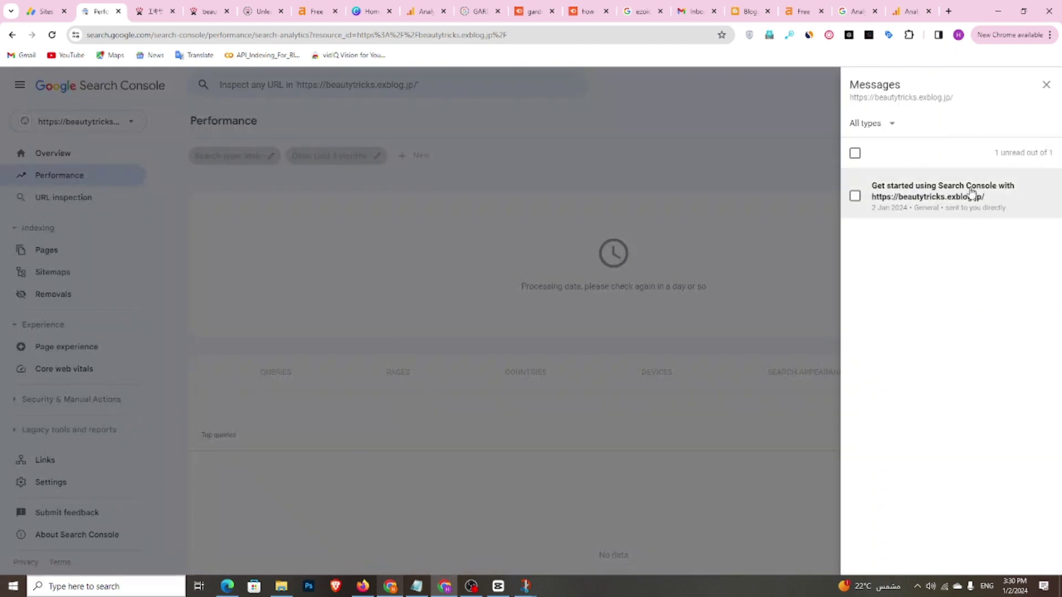
{"action": "left_click", "coordinate": [404, 243]}
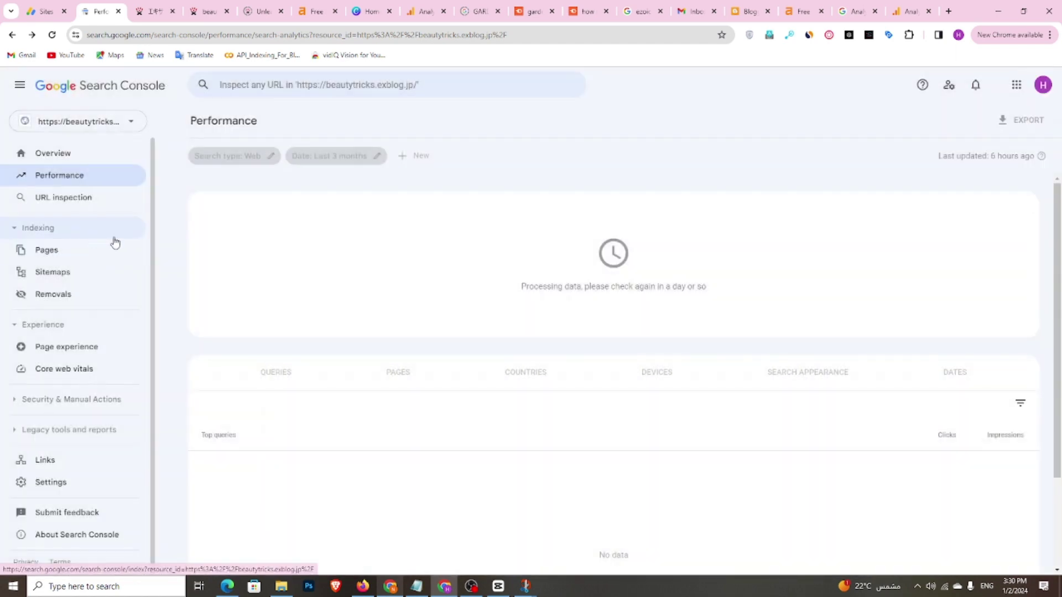
Submit sitemap.xml as a new sitemap for the beautytricks property and dismiss the confirmation
{"action": "left_click", "coordinate": [70, 272]}
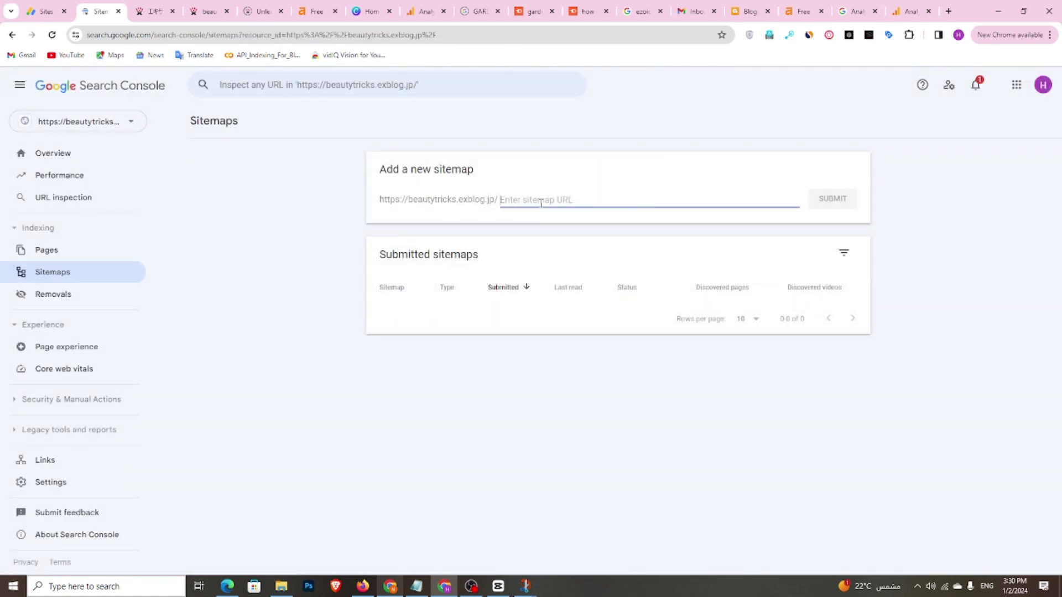
{"action": "type", "text": "sitemap.xml"}
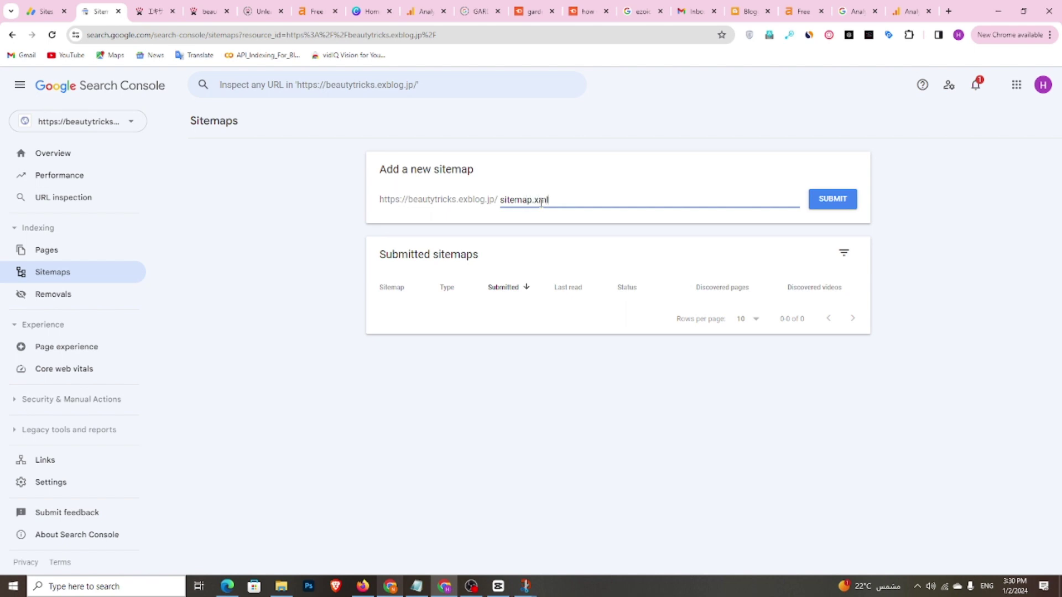
{"action": "left_click", "coordinate": [848, 200]}
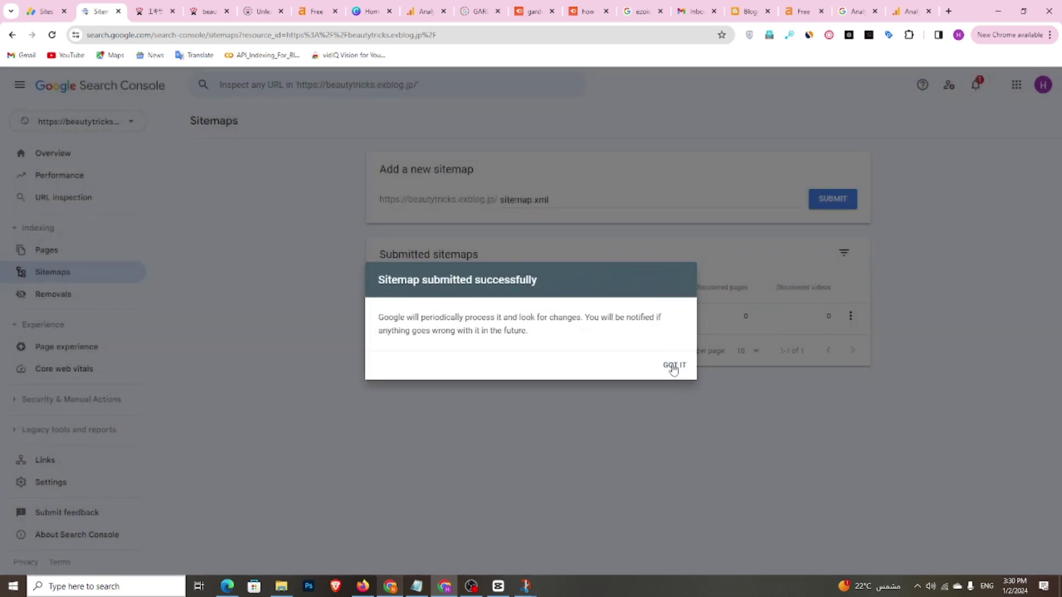
{"action": "left_click", "coordinate": [674, 368]}
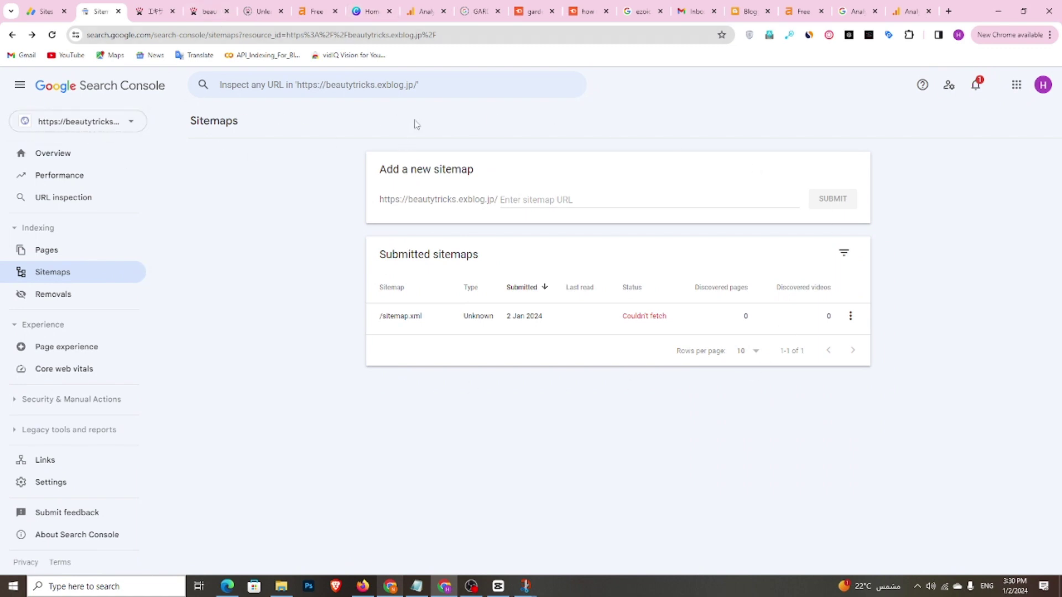
Check the property's messages again, glance at the Excite Blog settings, and revisit the performance report
{"action": "left_click", "coordinate": [976, 84]}
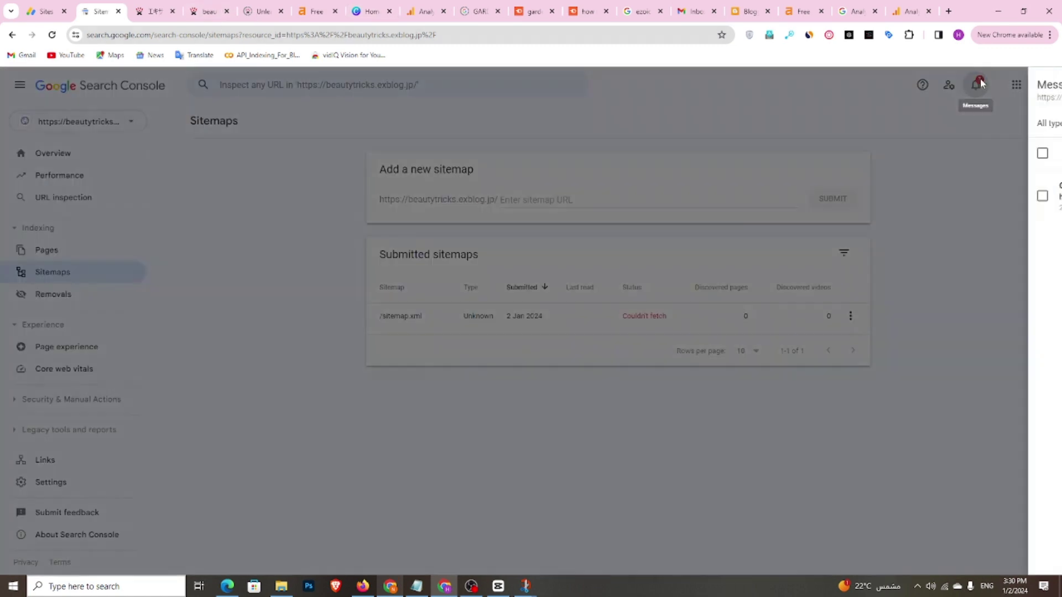
{"action": "left_click", "coordinate": [1046, 86]}
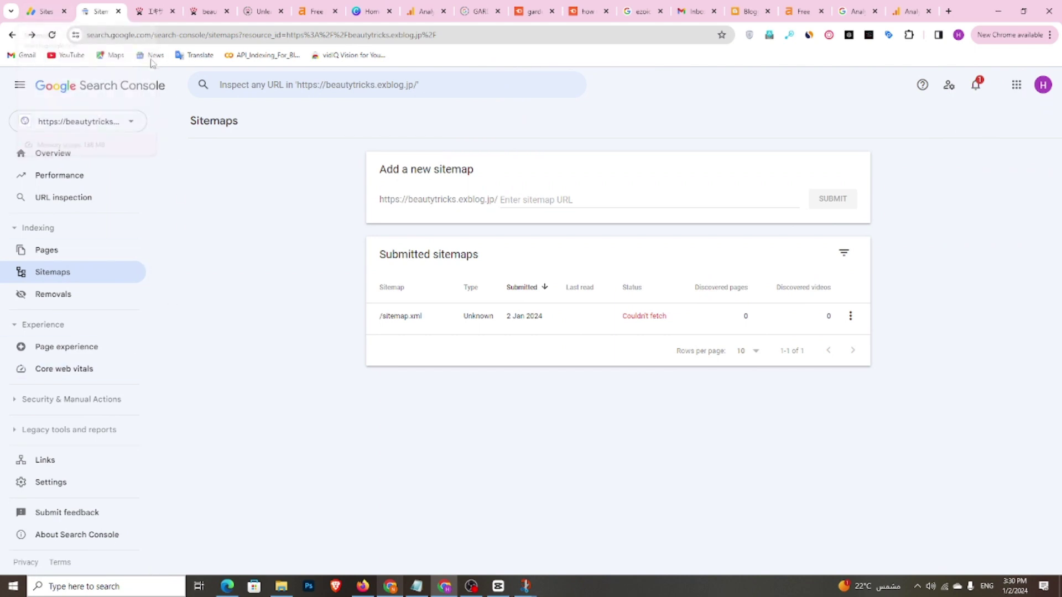
{"action": "left_click", "coordinate": [159, 7]}
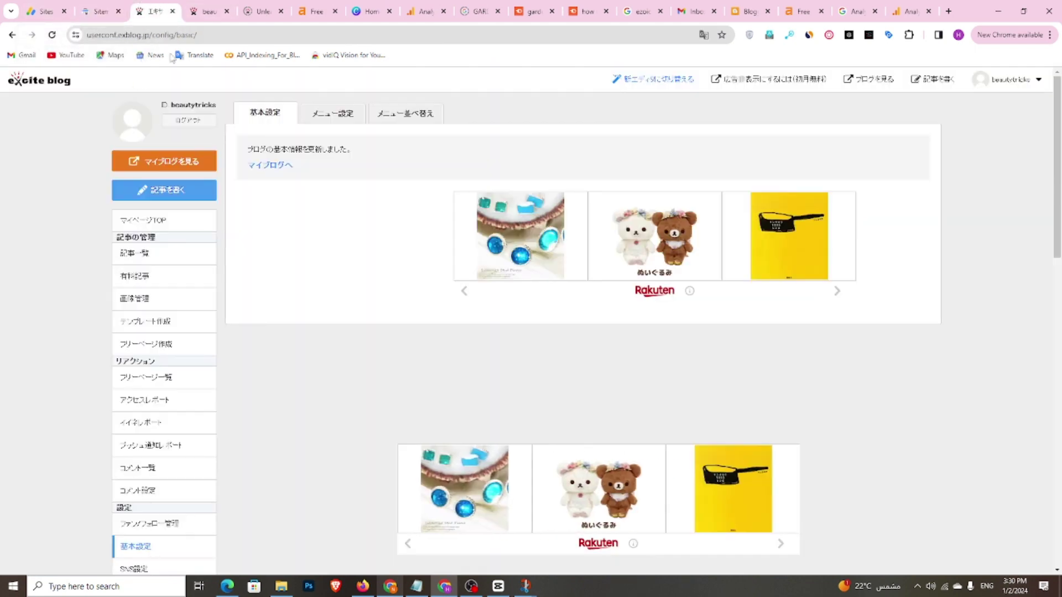
{"action": "left_click", "coordinate": [89, 10]}
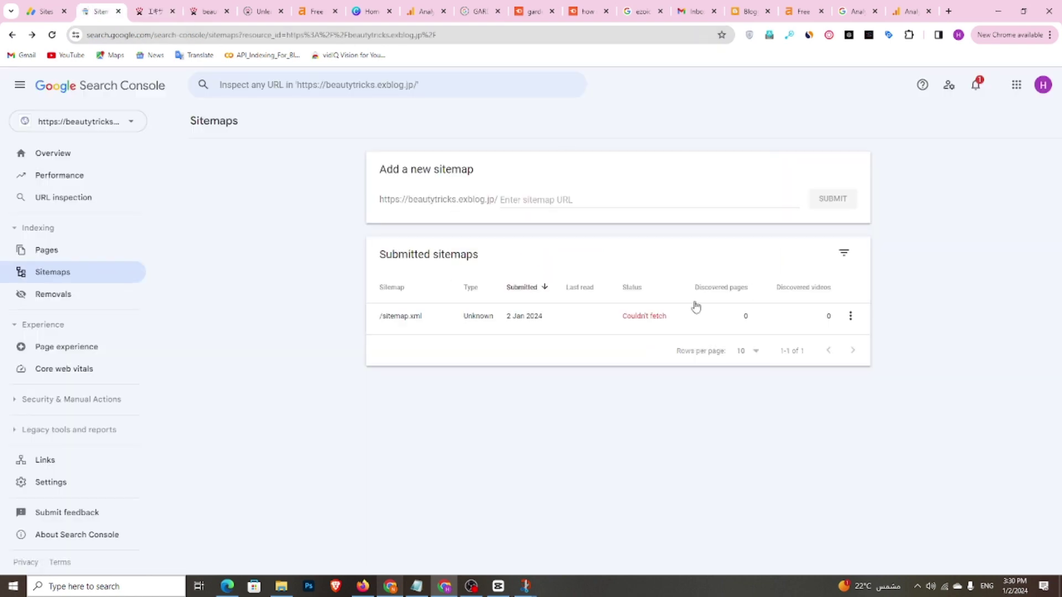
{"action": "left_click", "coordinate": [72, 176]}
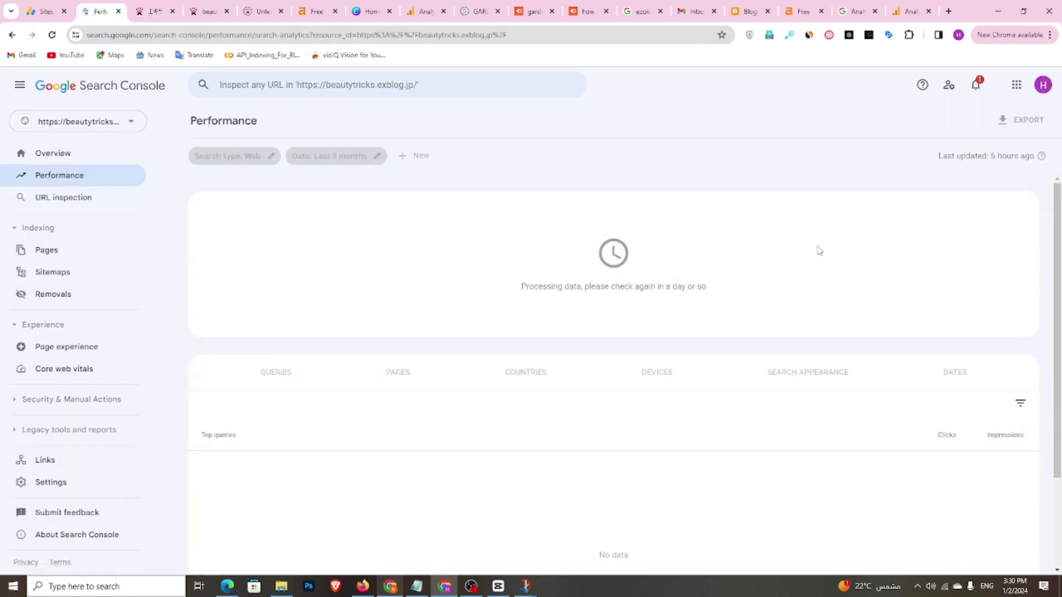
{"action": "left_click", "coordinate": [976, 85]}
{"action": "left_click", "coordinate": [1048, 85]}
Copy the web address of the published beautytricks blog
{"action": "left_click", "coordinate": [158, 10]}
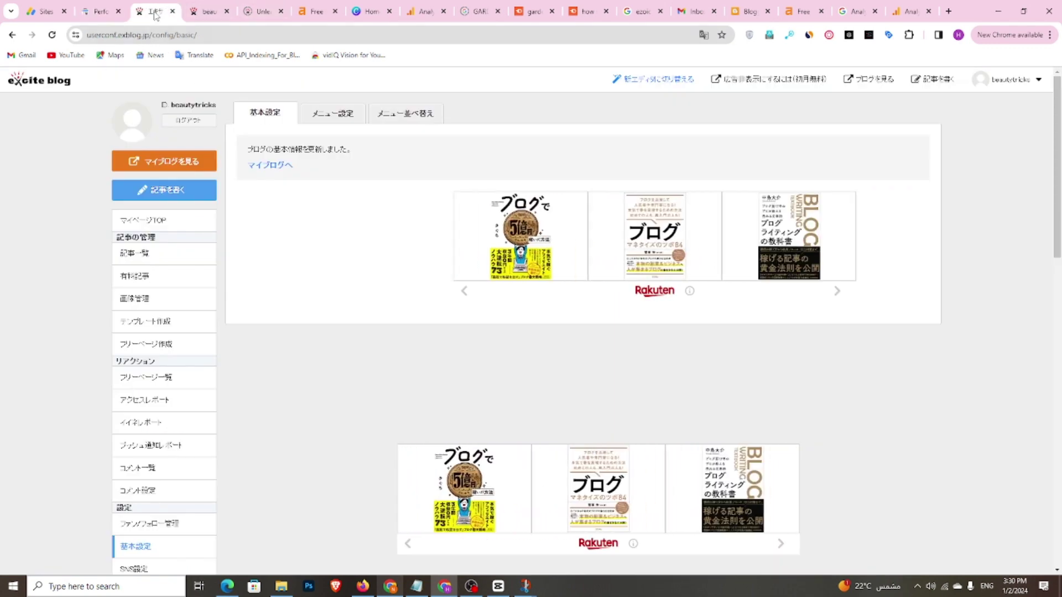
{"action": "left_click", "coordinate": [206, 11]}
{"action": "right_click", "coordinate": [129, 40]}
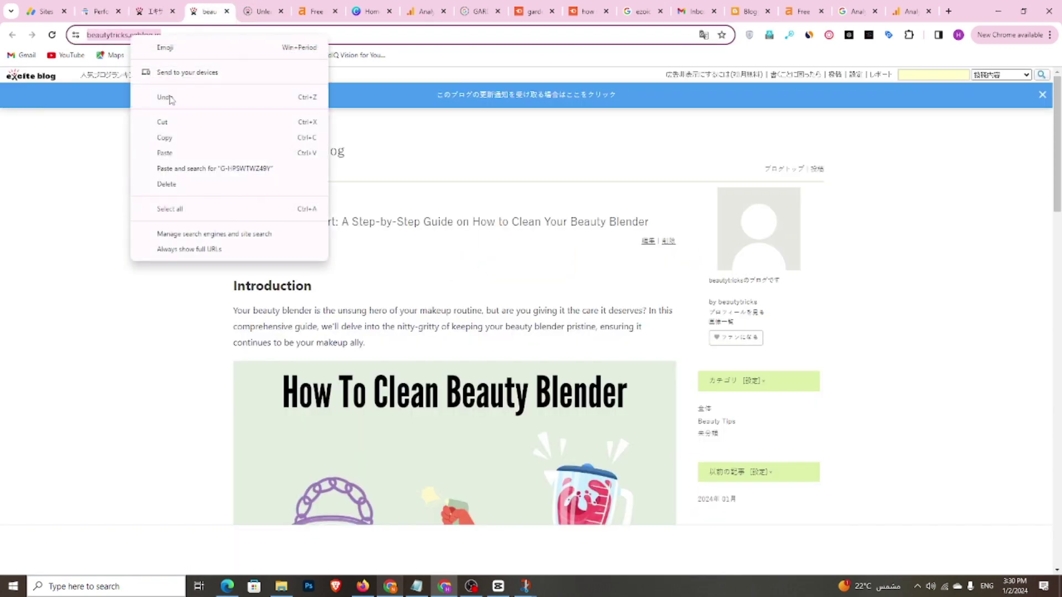
{"action": "left_click", "coordinate": [161, 138]}
{"action": "left_click", "coordinate": [44, 11]}
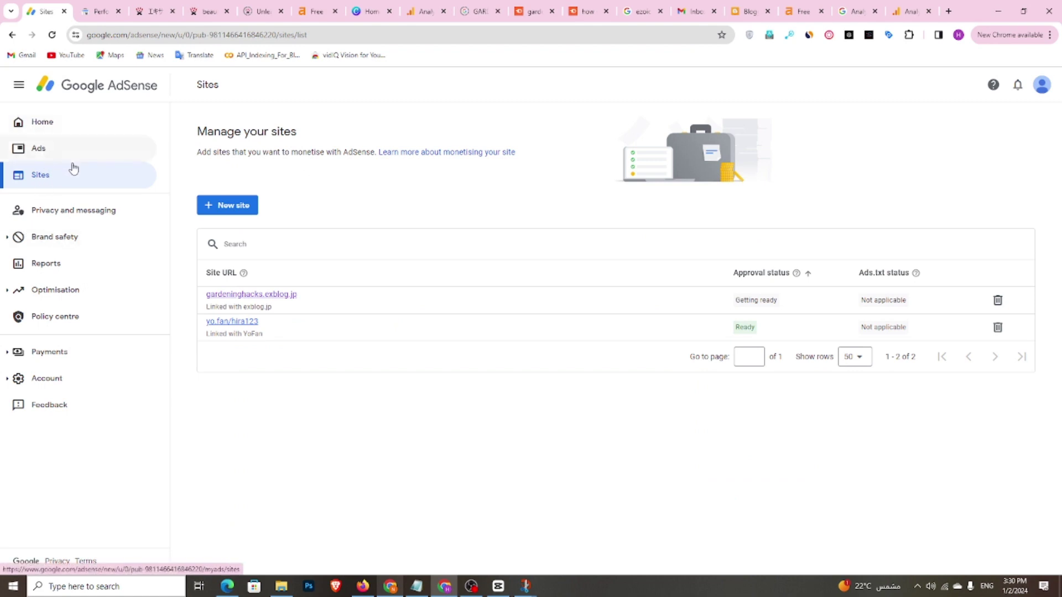
{"action": "left_click", "coordinate": [254, 210]}
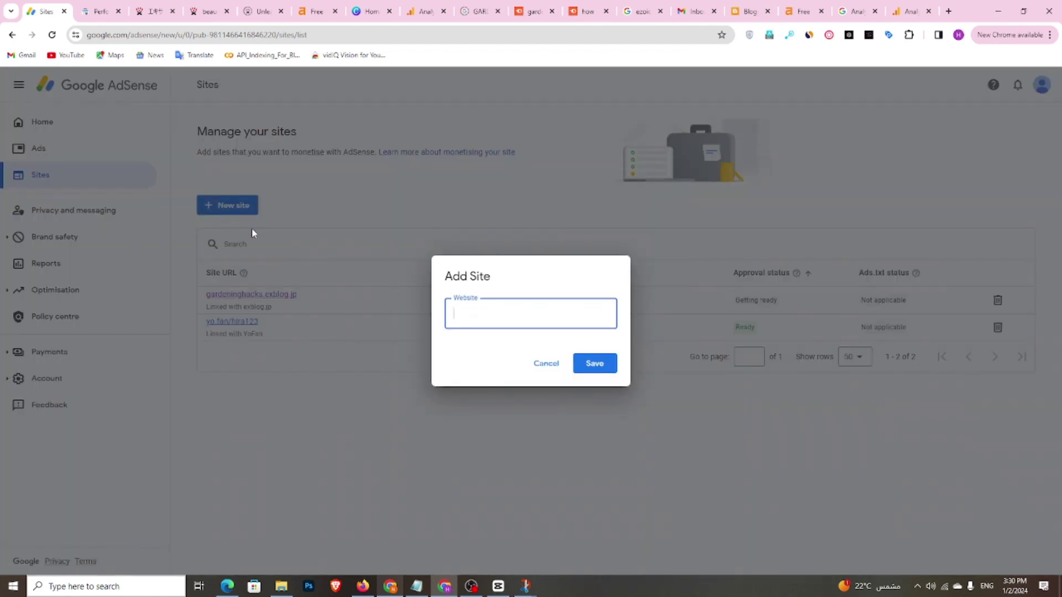
{"action": "right_click", "coordinate": [501, 312]}
{"action": "left_click", "coordinate": [548, 139]}
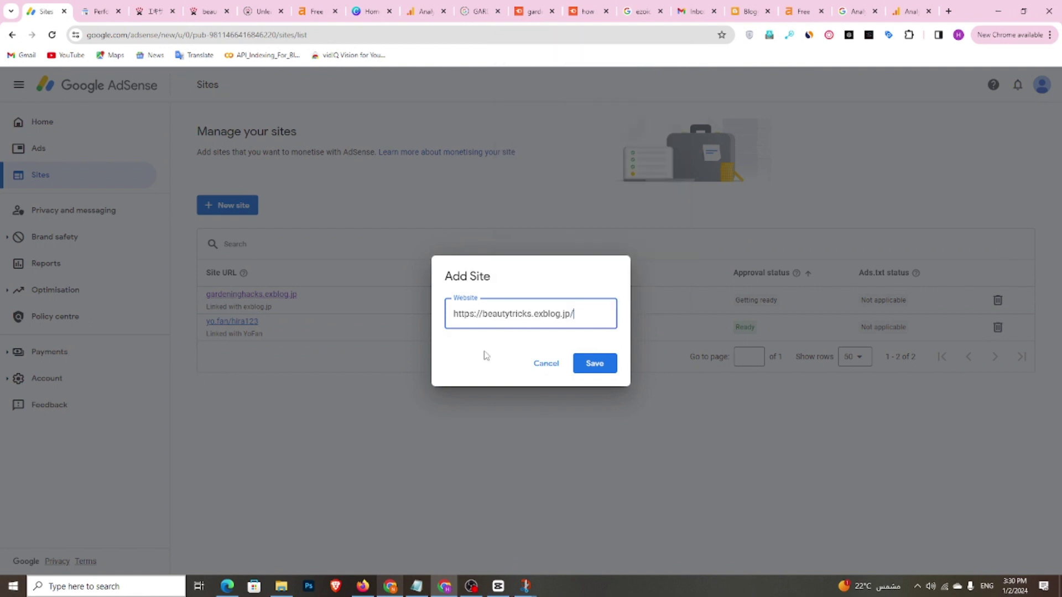
{"action": "left_click", "coordinate": [588, 365]}
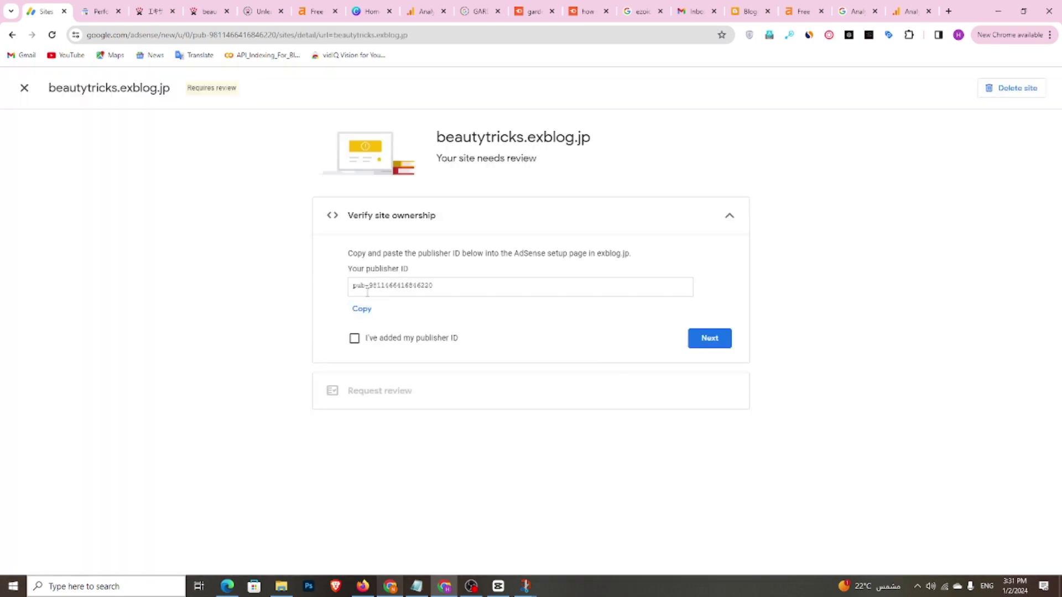
Copy the AdSense publisher ID, return to Excite Blog, translate the page into English, and reopen the basic configuration
{"action": "left_click", "coordinate": [366, 311]}
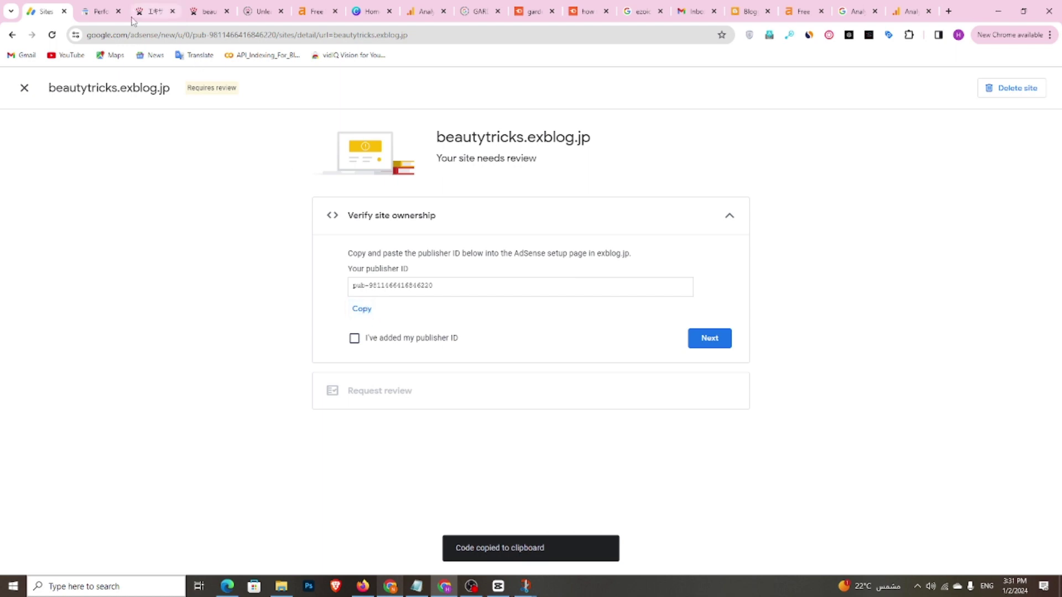
{"action": "left_click", "coordinate": [155, 10]}
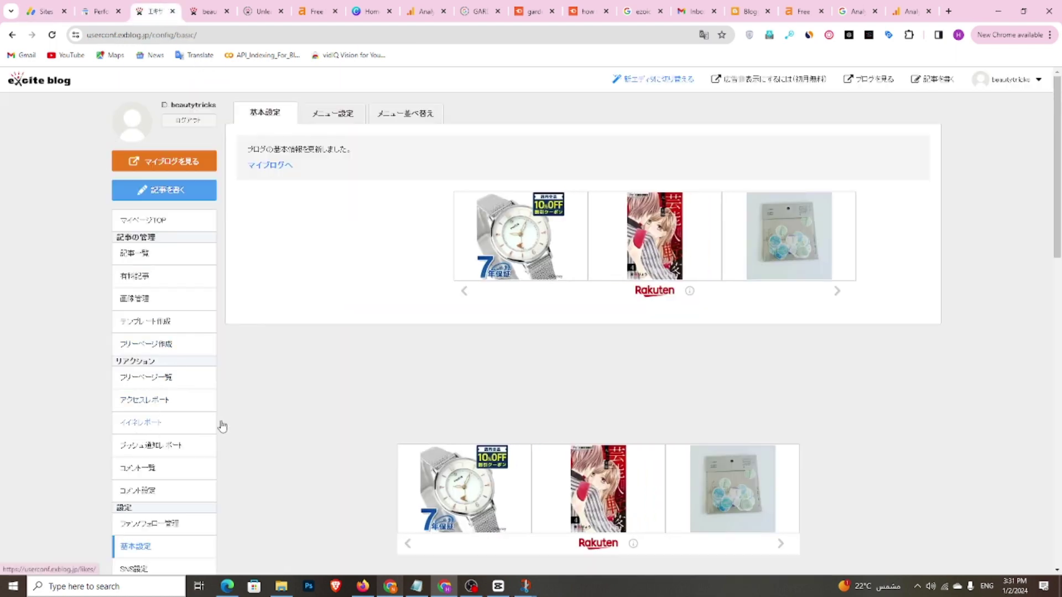
{"action": "right_click", "coordinate": [252, 419]}
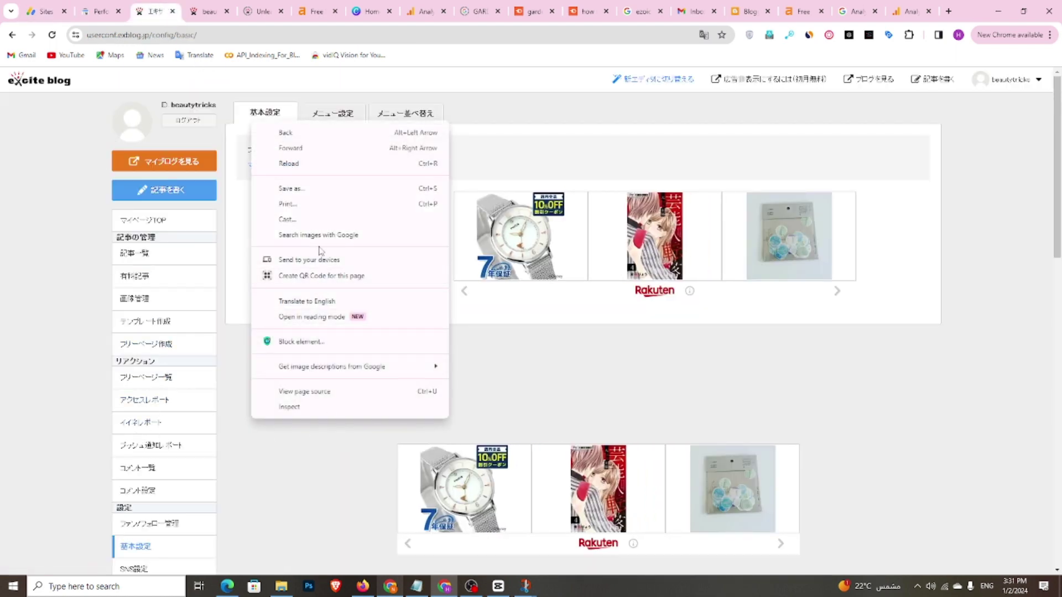
{"action": "left_click", "coordinate": [307, 301]}
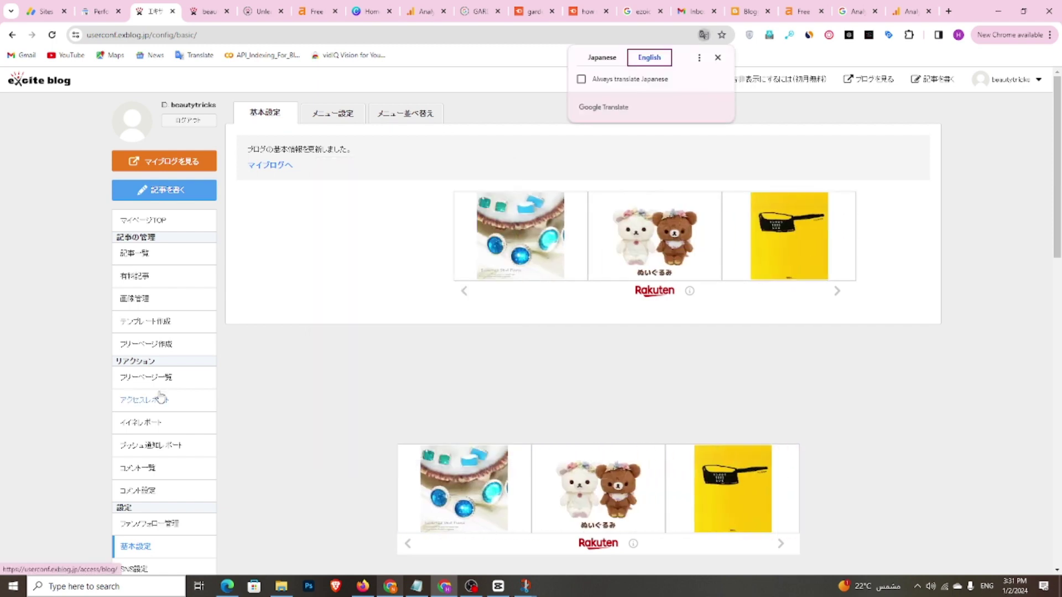
{"action": "scroll", "coordinate": [199, 340], "scroll_direction": "down", "scroll_amount": 1}
{"action": "scroll", "coordinate": [199, 341], "scroll_direction": "down", "scroll_amount": 2}
{"action": "left_click", "coordinate": [167, 380]}
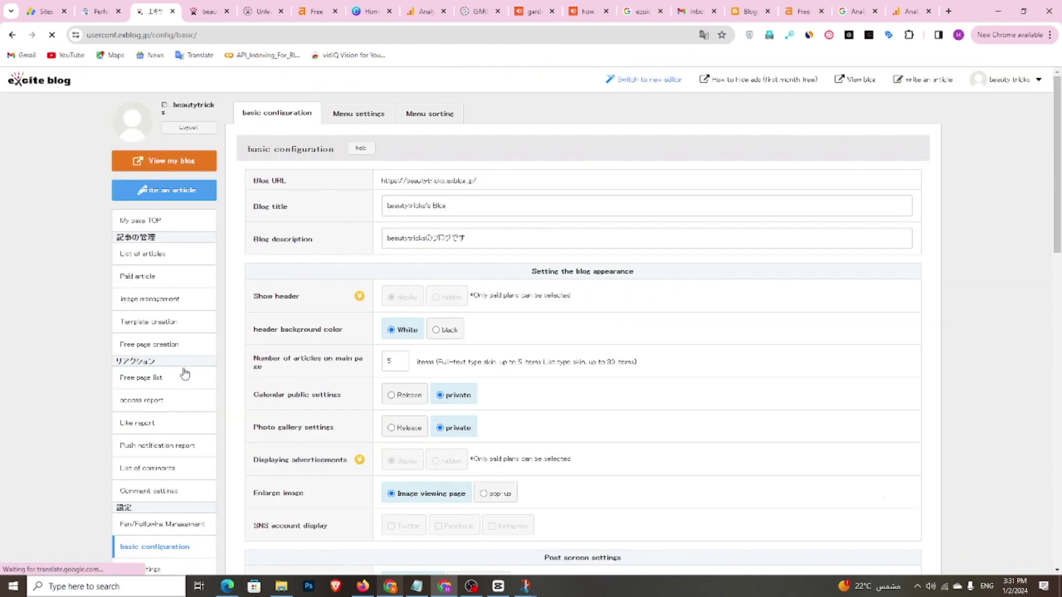
Paste the publisher ID into the Google AdSense for Excite Blog setting and apply the configuration
{"action": "scroll", "coordinate": [493, 372], "scroll_direction": "down", "scroll_amount": 15}
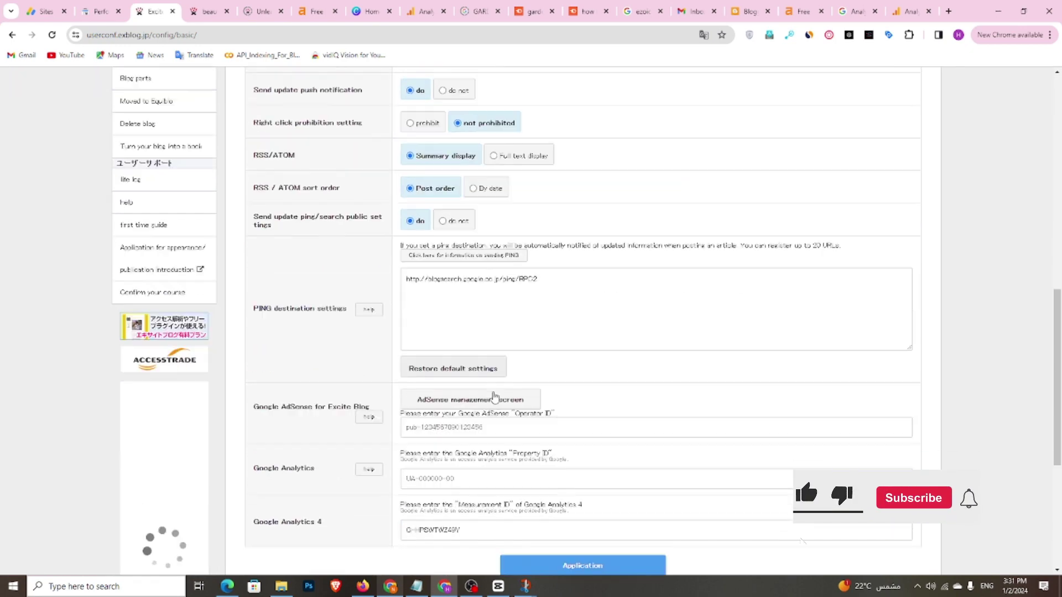
{"action": "right_click", "coordinate": [436, 325]}
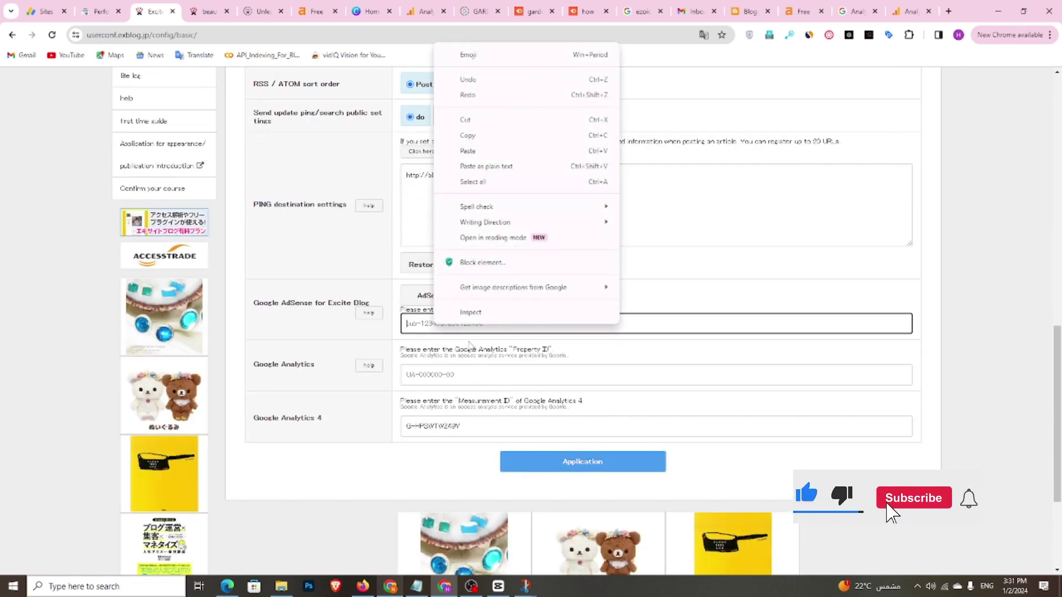
{"action": "left_click", "coordinate": [454, 153]}
{"action": "left_click", "coordinate": [591, 466]}
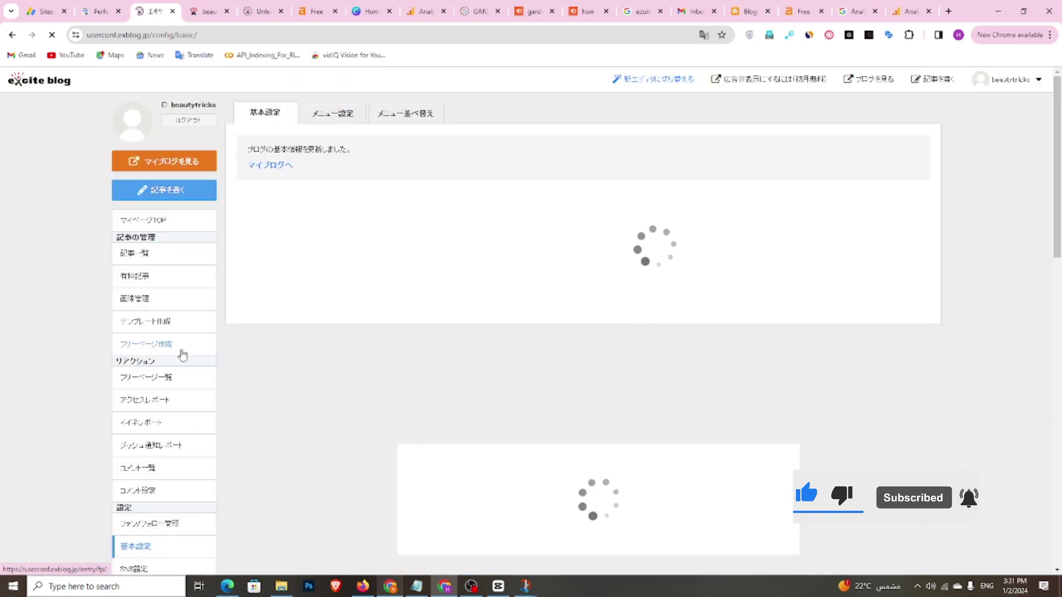
Return to AdSense and verify ownership of beautytricks.exblog.jp by confirming that the publisher ID has been added
{"action": "left_click", "coordinate": [100, 8]}
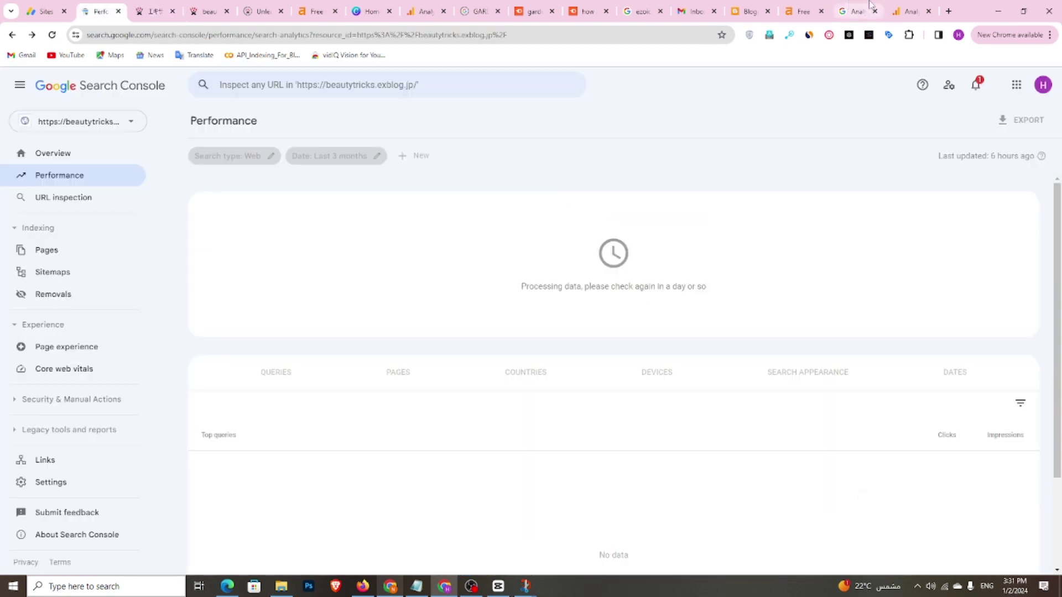
{"action": "left_click", "coordinate": [46, 11]}
{"action": "left_click", "coordinate": [355, 338]}
{"action": "left_click", "coordinate": [714, 340]}
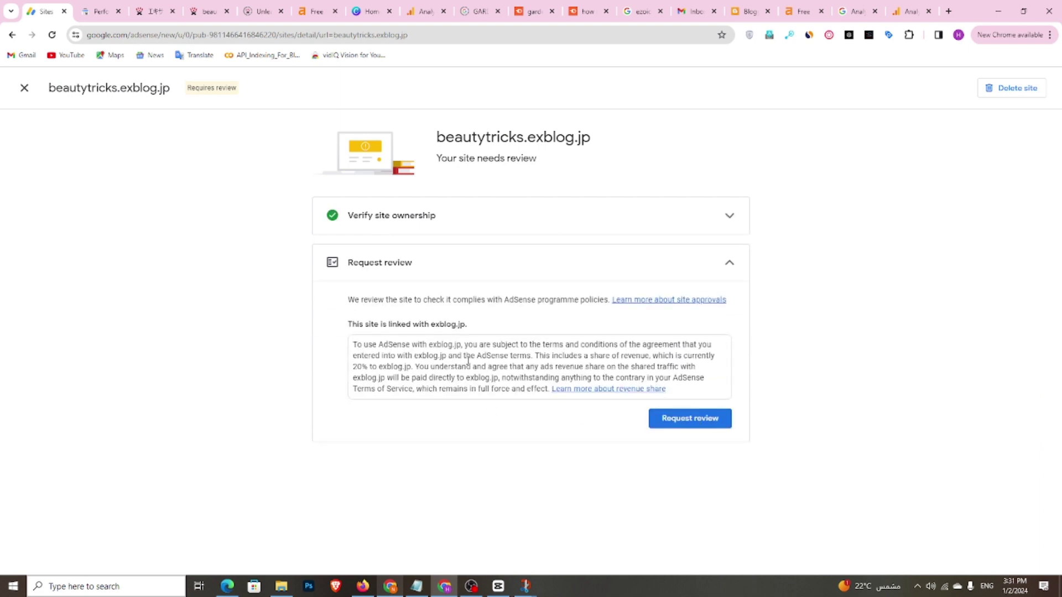
Read the exblog.jp revenue share terms, request the AdSense review for beautytricks.exblog.jp, and close the site's details
{"action": "left_click_drag", "start_coordinate": [373, 365], "coordinate": [410, 367]}
{"action": "left_click", "coordinate": [681, 423]}
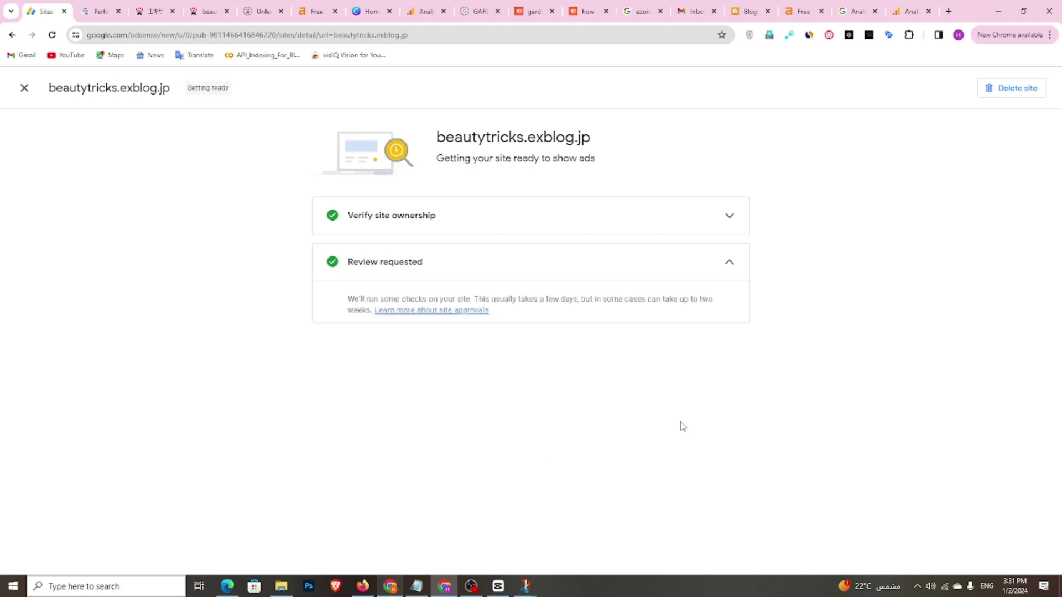
{"action": "left_click", "coordinate": [22, 91]}
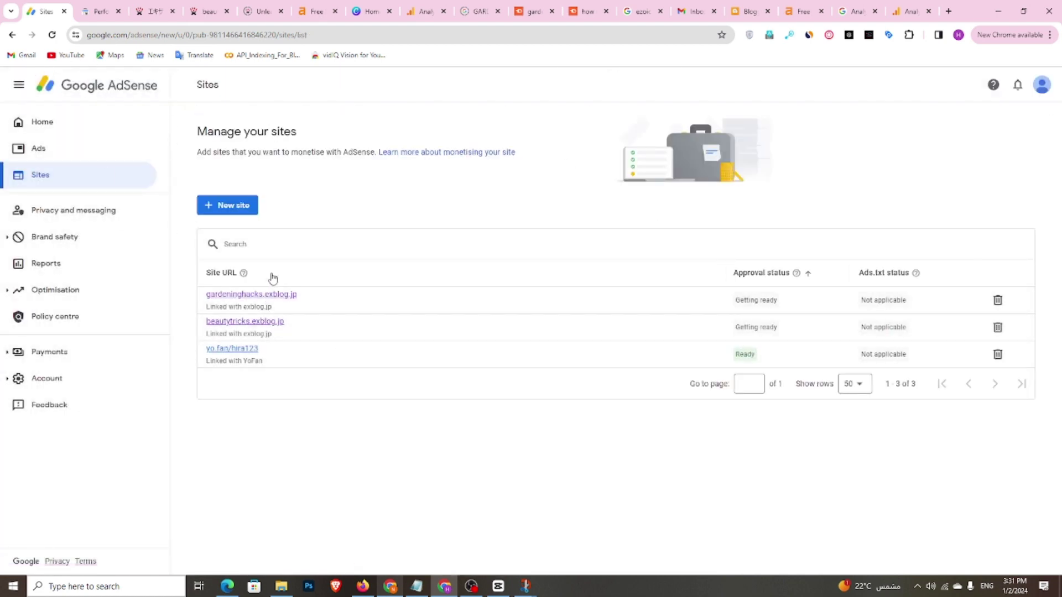
Review the AdSense site list, view the earnings overview, and return to the list to check approval statuses
{"action": "left_click_drag", "start_coordinate": [299, 293], "coordinate": [320, 329]}
{"action": "left_click", "coordinate": [320, 405]}
{"action": "left_click", "coordinate": [88, 125]}
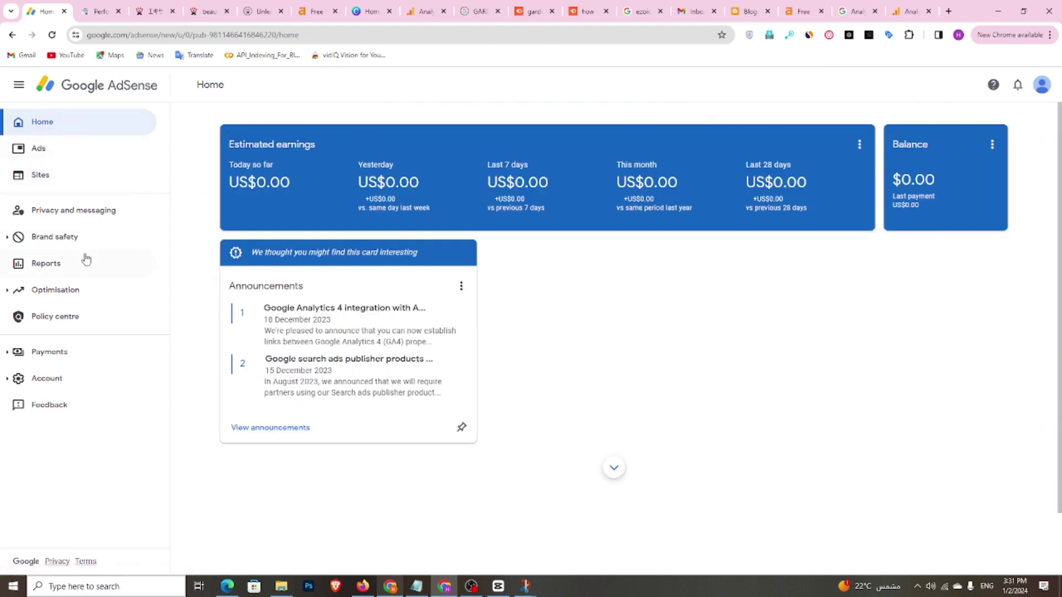
{"action": "left_click", "coordinate": [53, 178]}
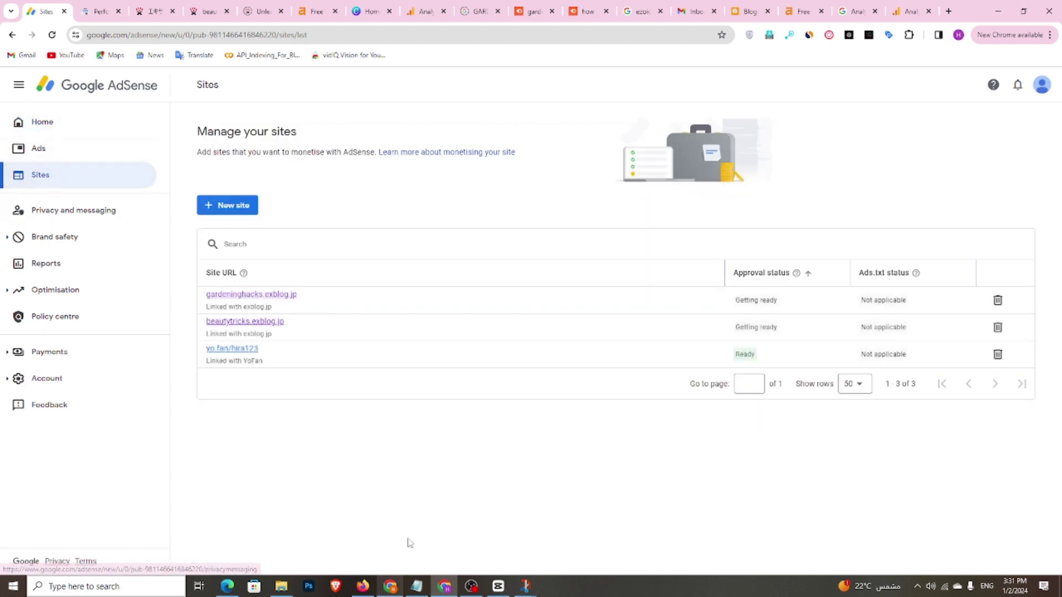